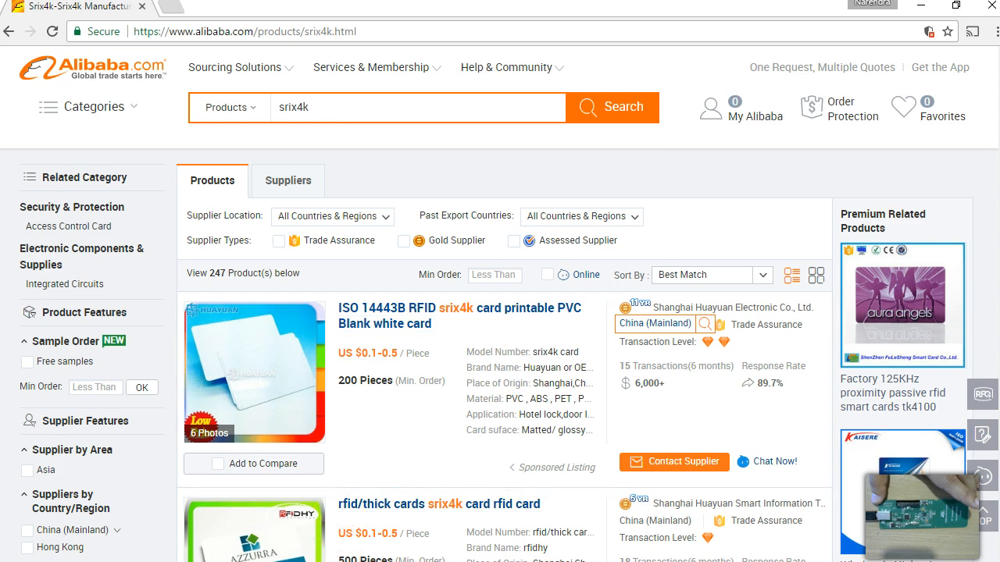
Step: Switch to the CR95HF development software and open the ISO14443-B cards commands interface
mouse_move(999, 365)
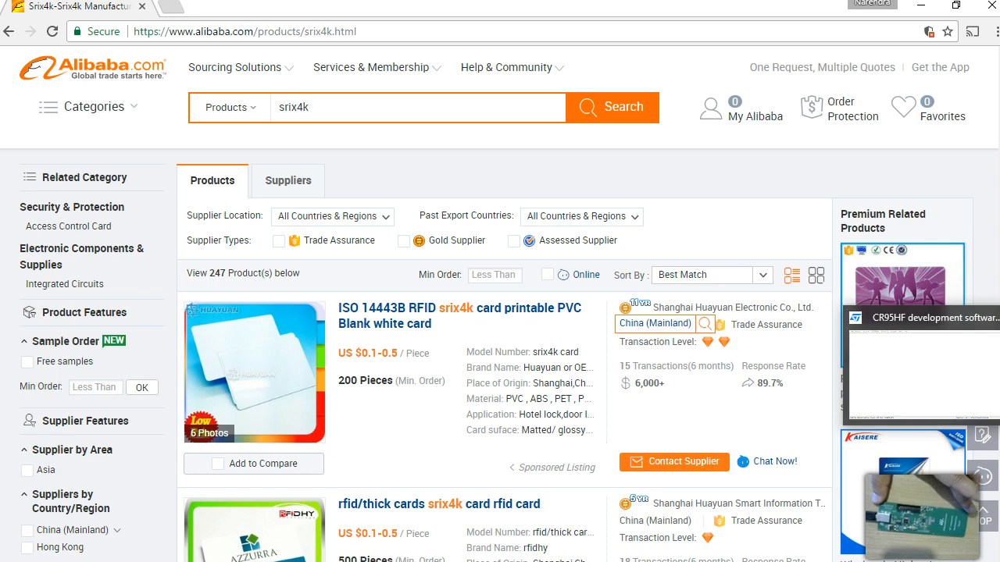
click(999, 365)
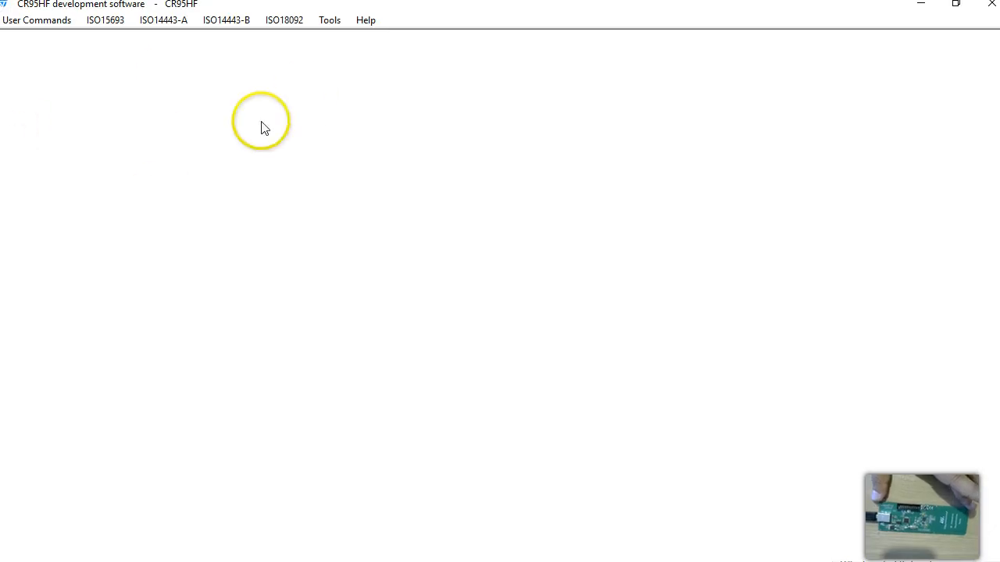
click(228, 21)
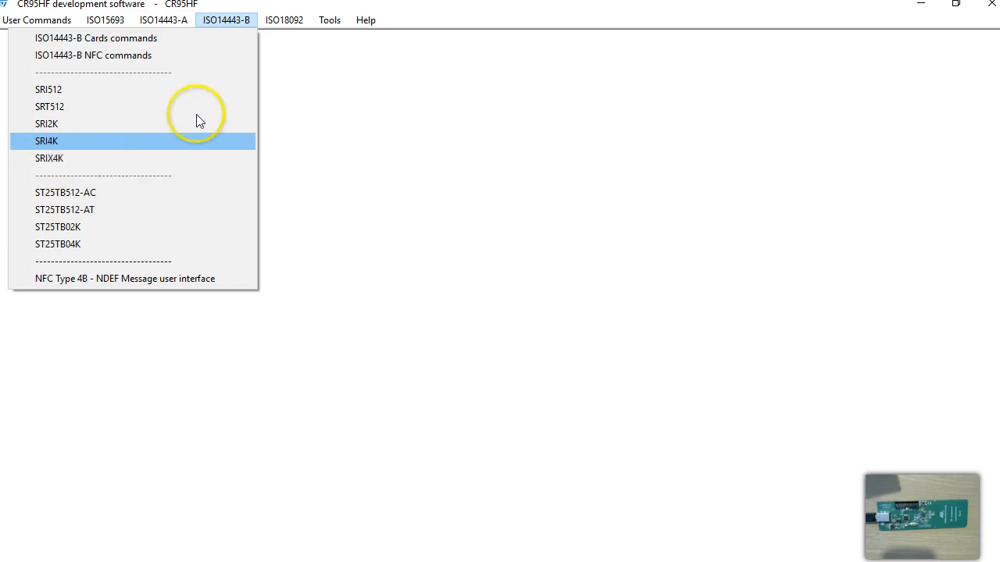
click(78, 40)
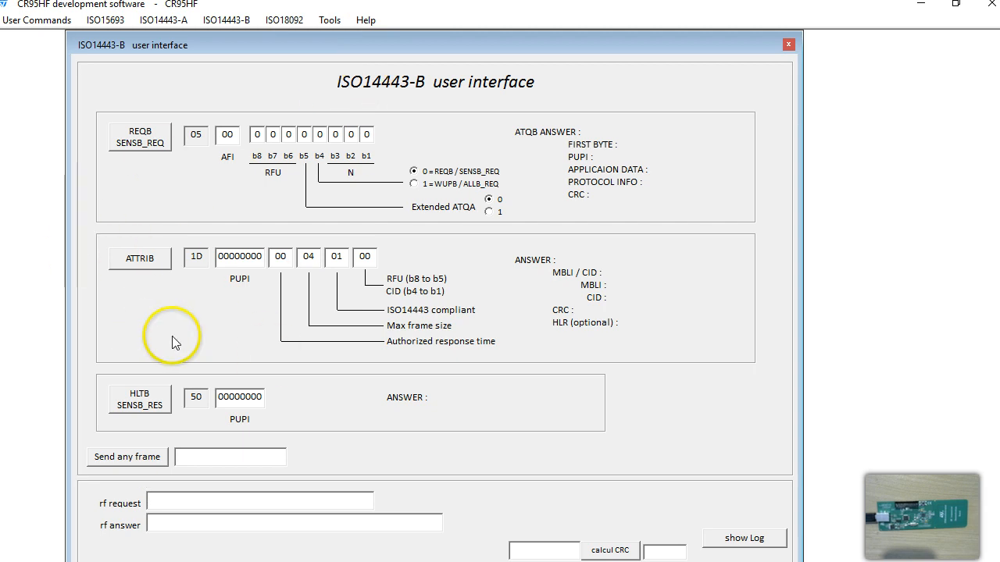
Step: Send a REQB/SENSB_REQ request with AFI 00 and all parameter bits at 0, and show the communication log
click(268, 501)
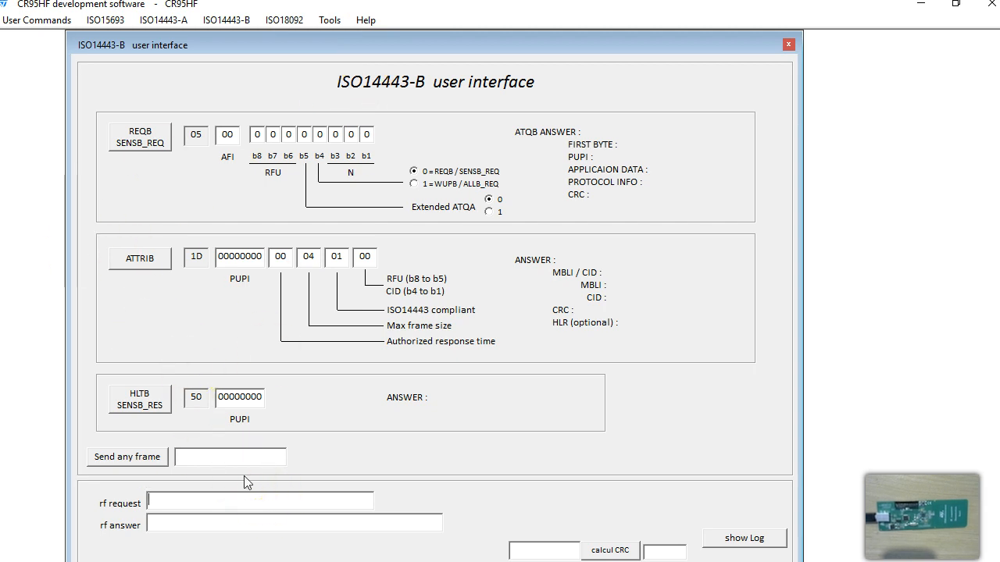
click(233, 474)
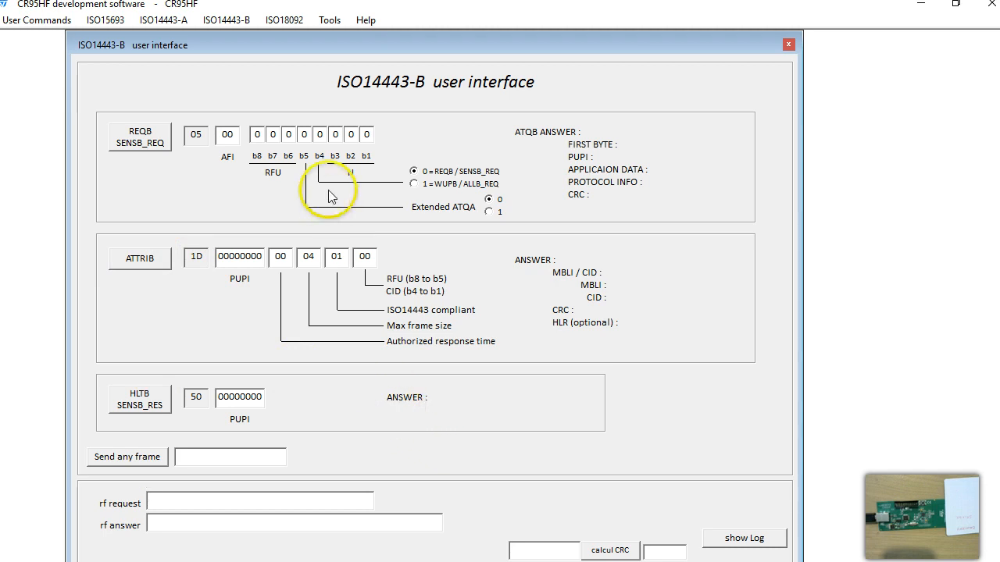
click(144, 146)
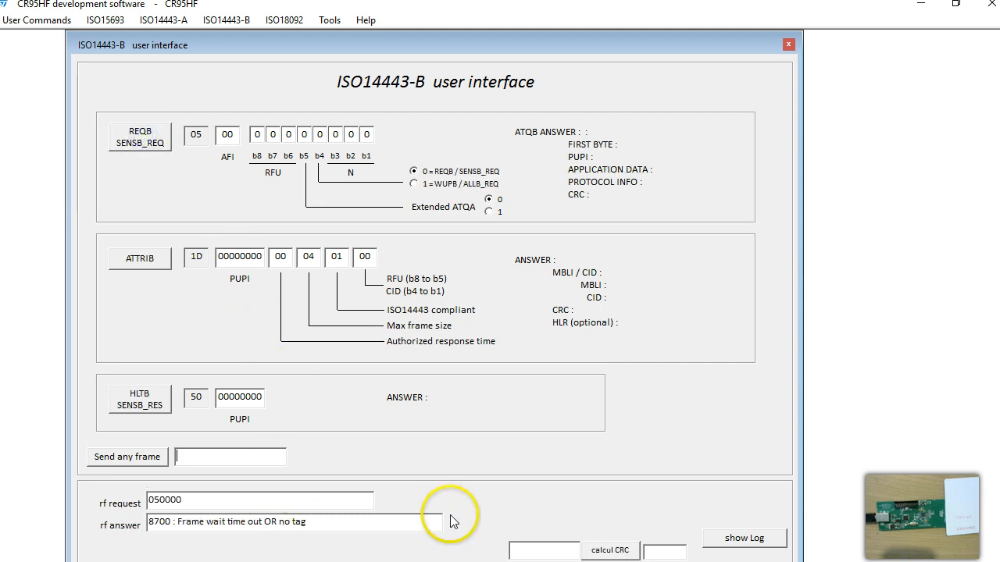
click(731, 538)
Step: Examine the REQB/SENSB_REQ entry in the log, including the sent frame and the answer
click(363, 509)
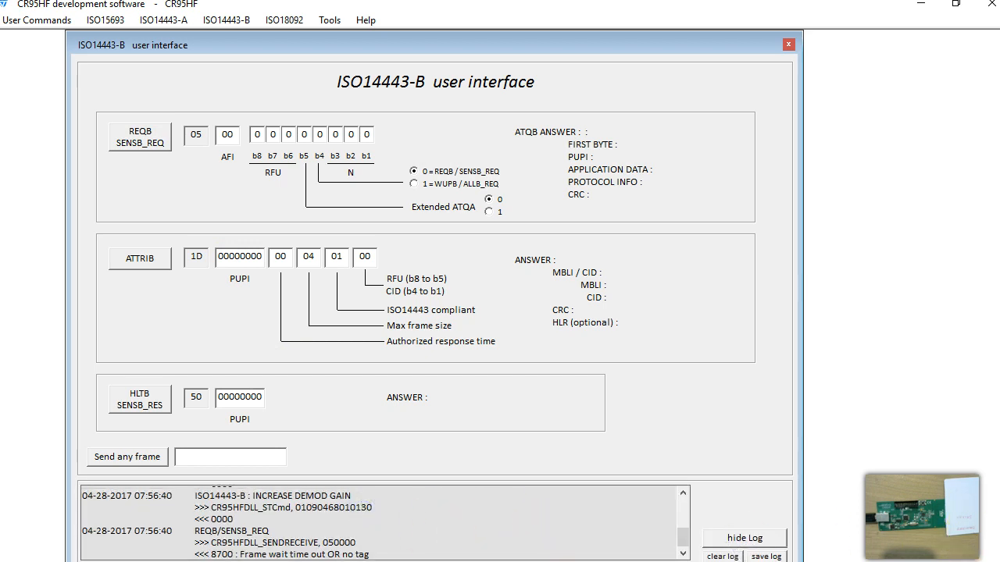
click(287, 544)
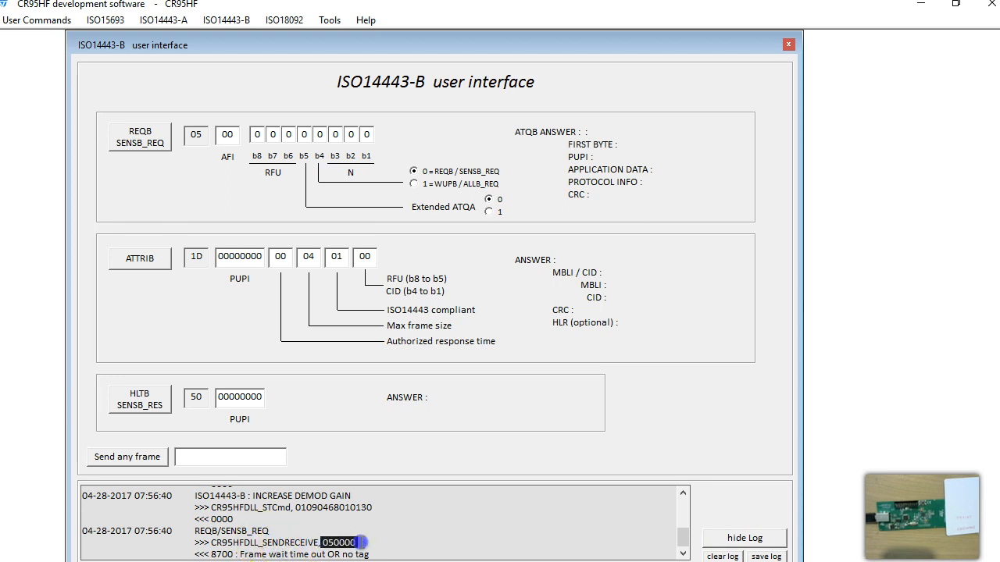
click(334, 536)
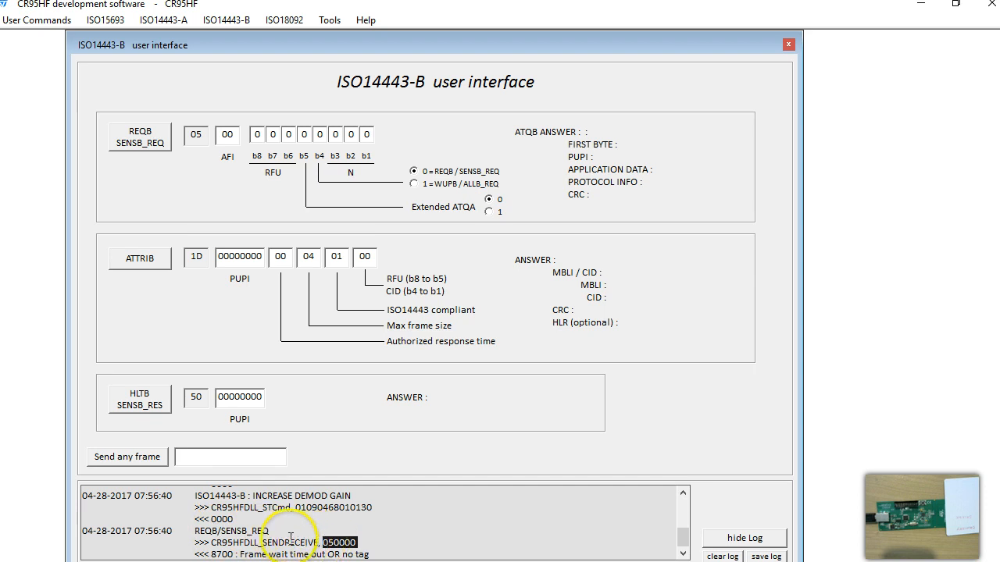
click(267, 532)
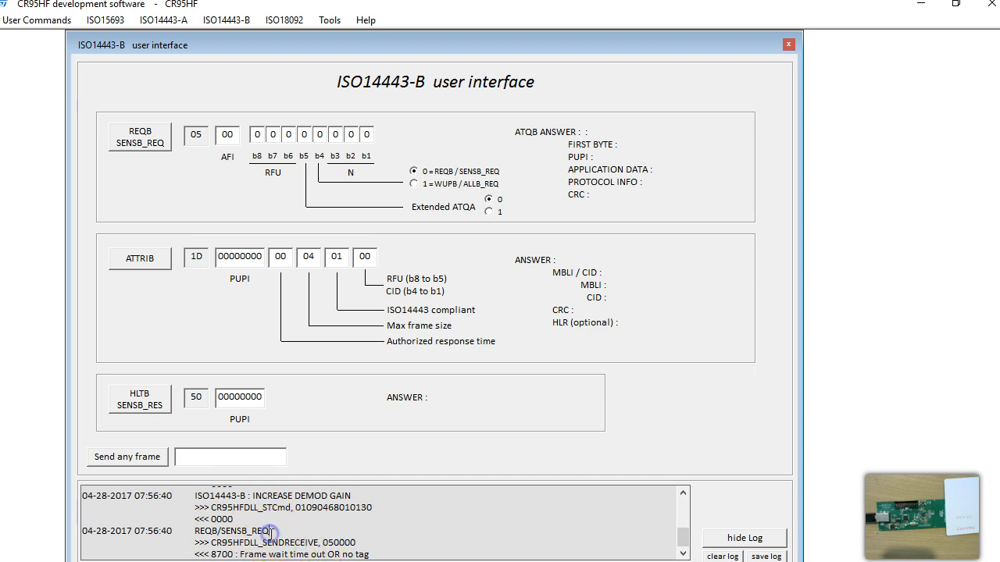
click(323, 542)
click(377, 541)
click(295, 542)
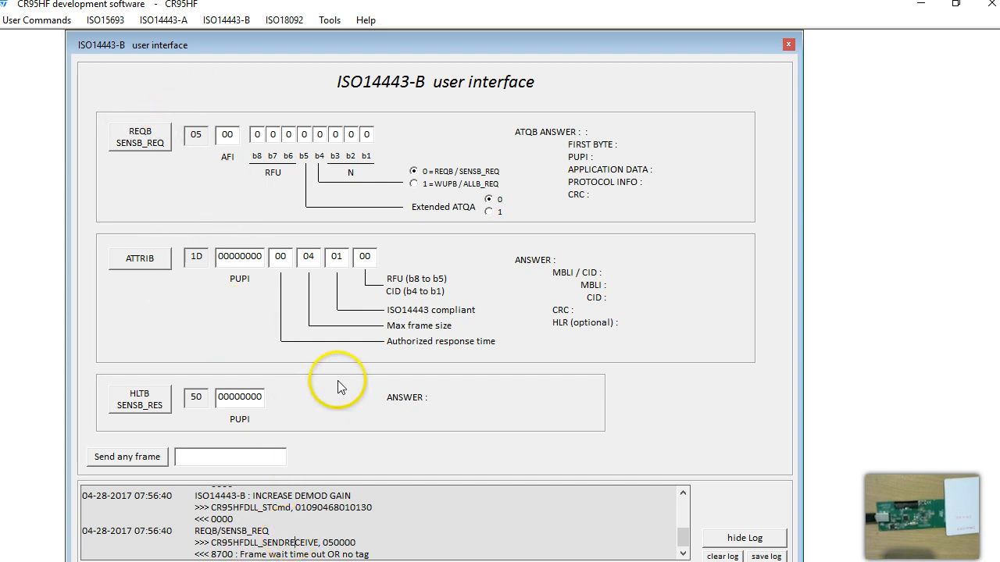
click(364, 540)
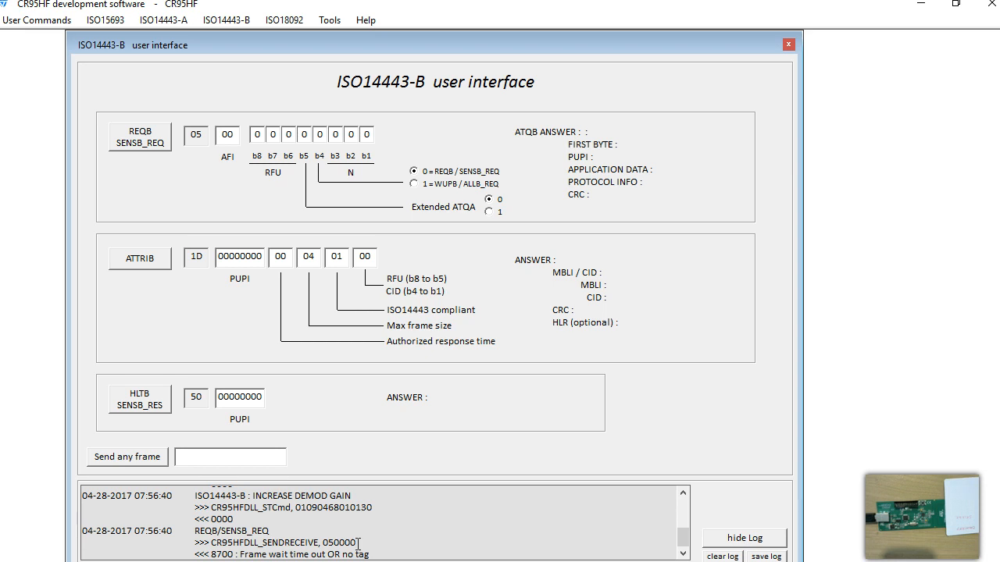
click(358, 542)
click(319, 533)
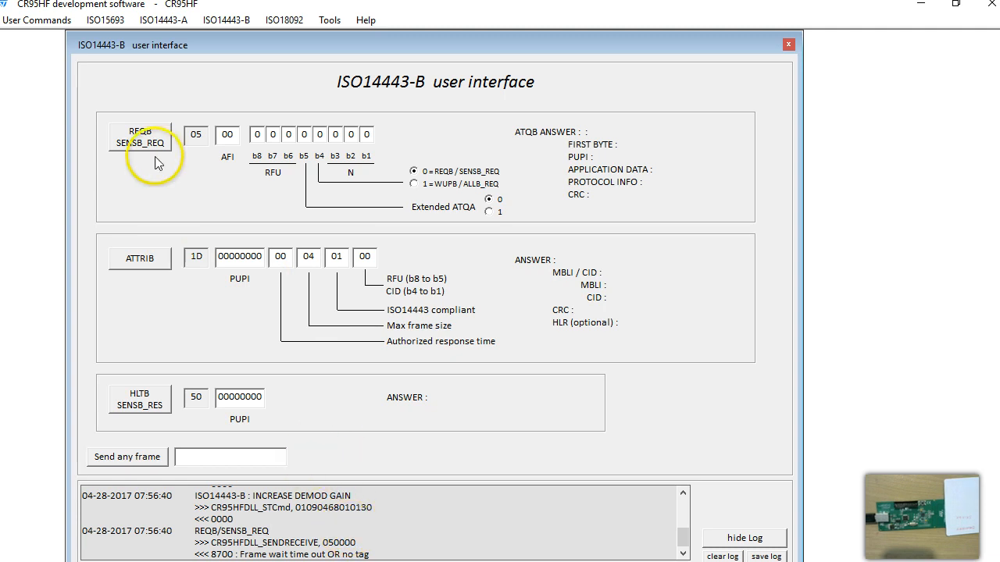
Step: Set parameter bit b1 to 1 and send the REQB/SENSB_REQ request again
click(362, 135)
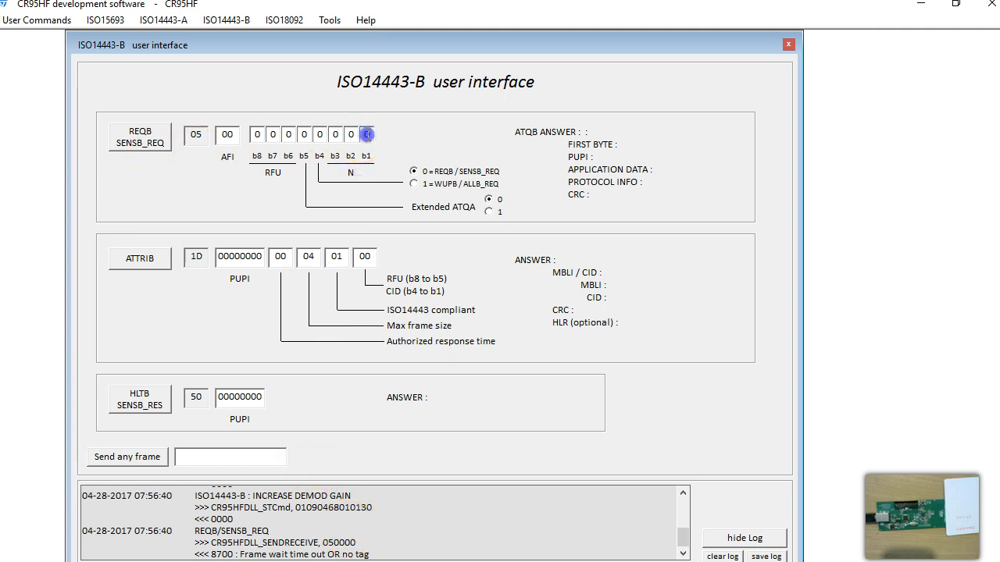
click(140, 137)
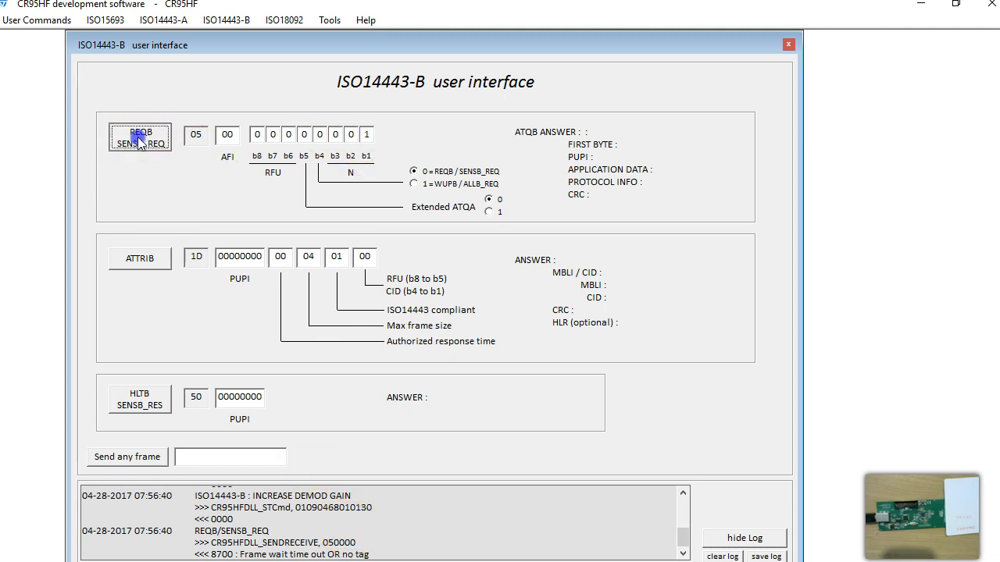
click(395, 549)
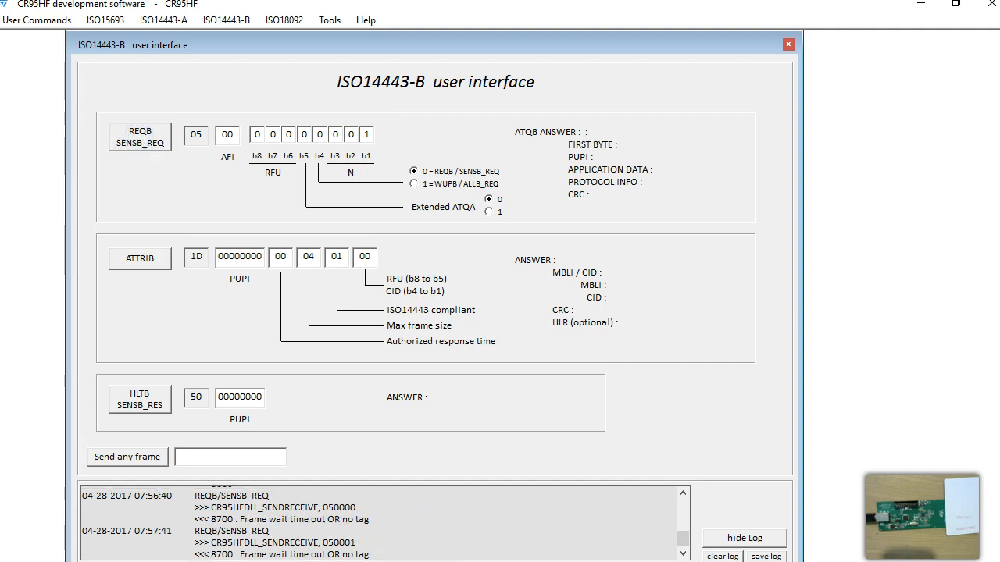
Step: Clear the communication log and close the ISO14443-B user interface
click(722, 556)
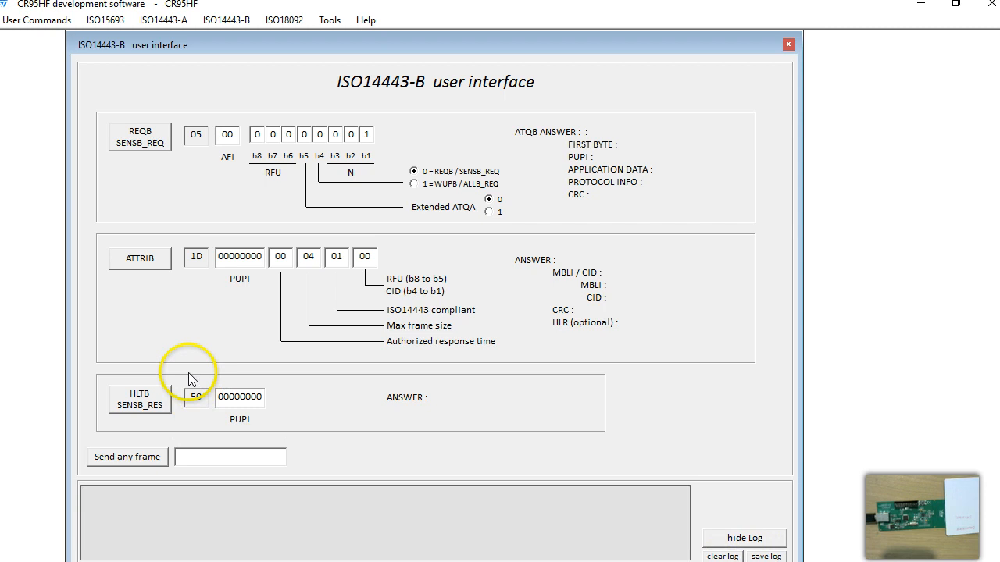
click(160, 204)
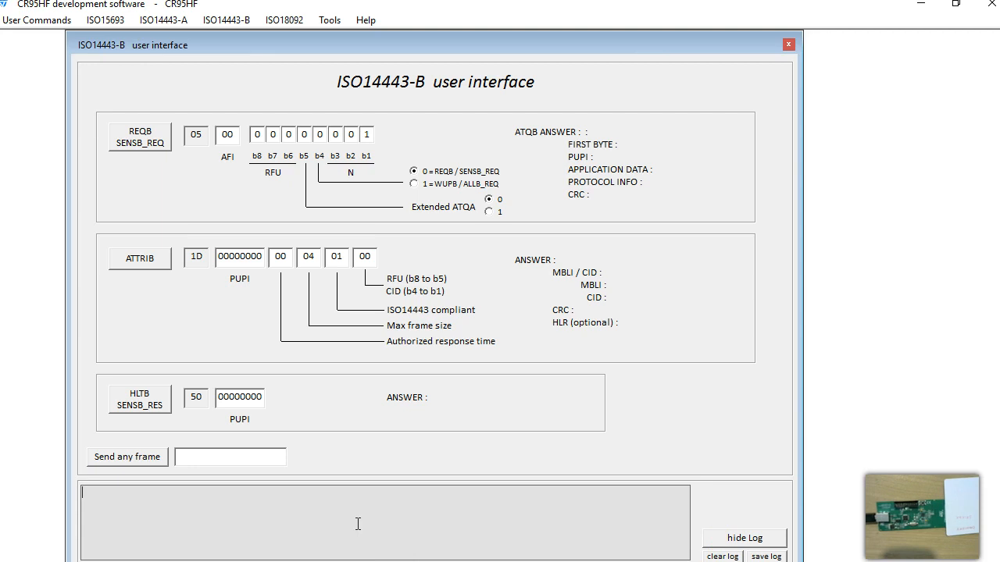
click(301, 525)
click(302, 527)
click(789, 47)
Step: In the SRI4K card interface, initiate and select the card and get its UID
click(230, 22)
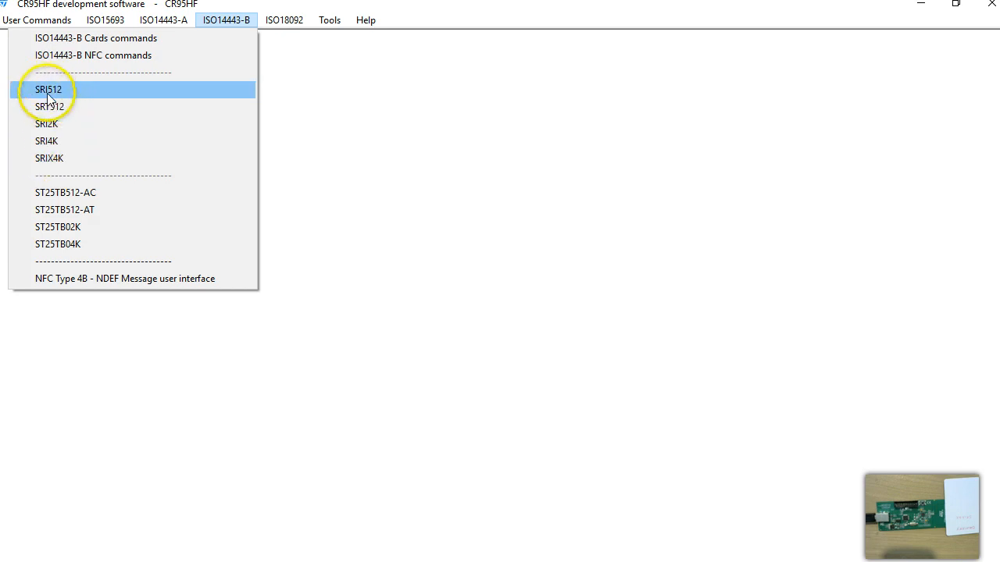
click(44, 146)
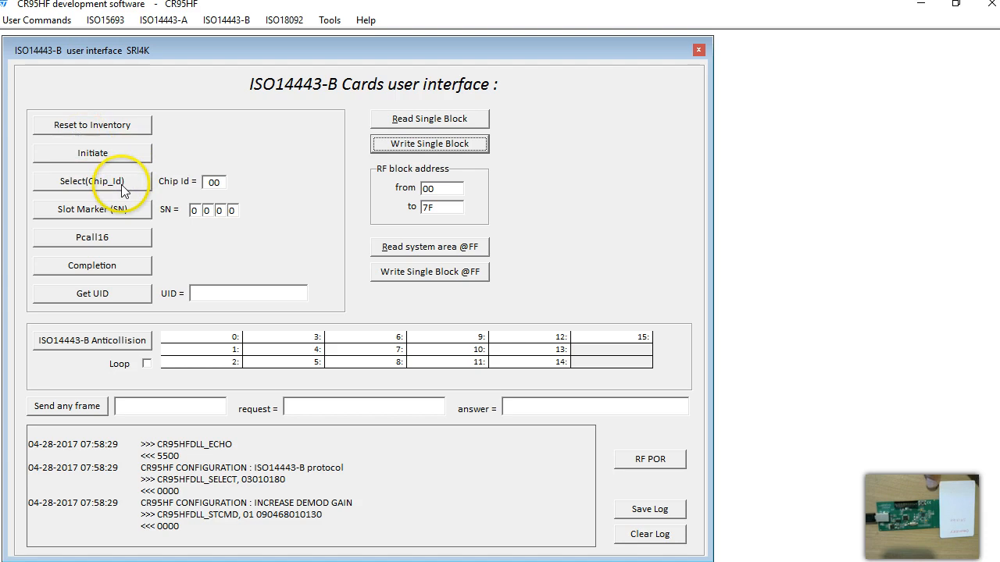
click(98, 153)
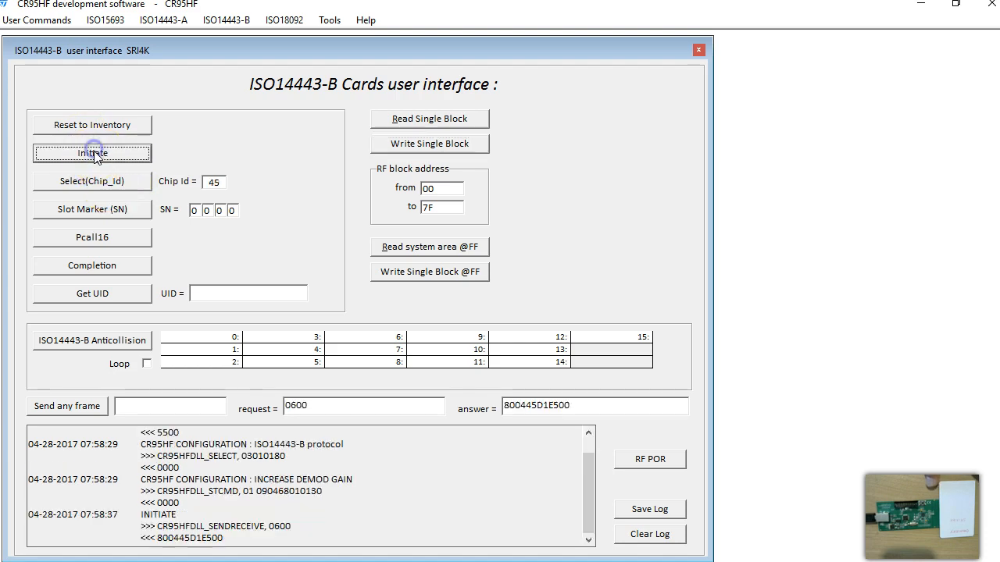
click(104, 189)
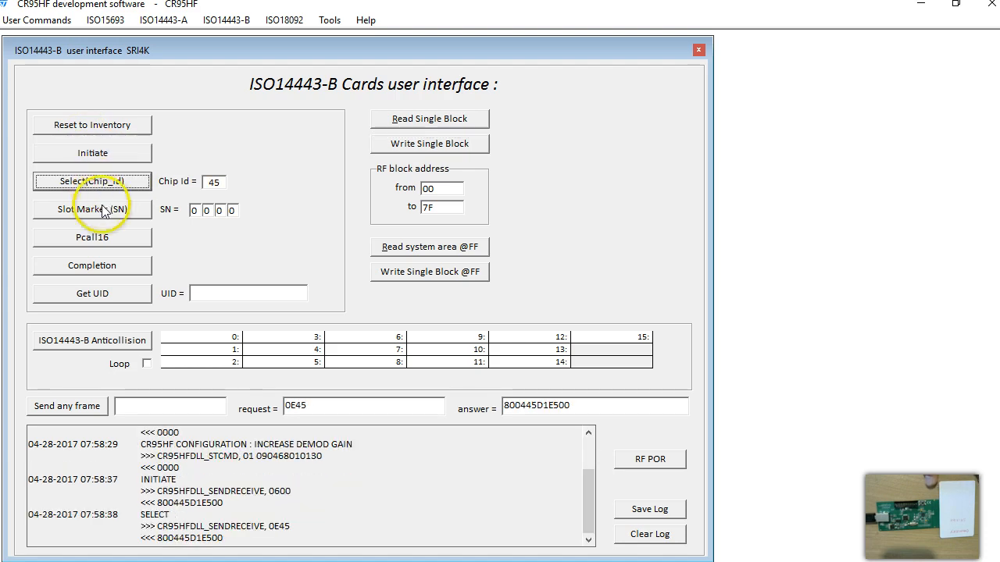
click(102, 294)
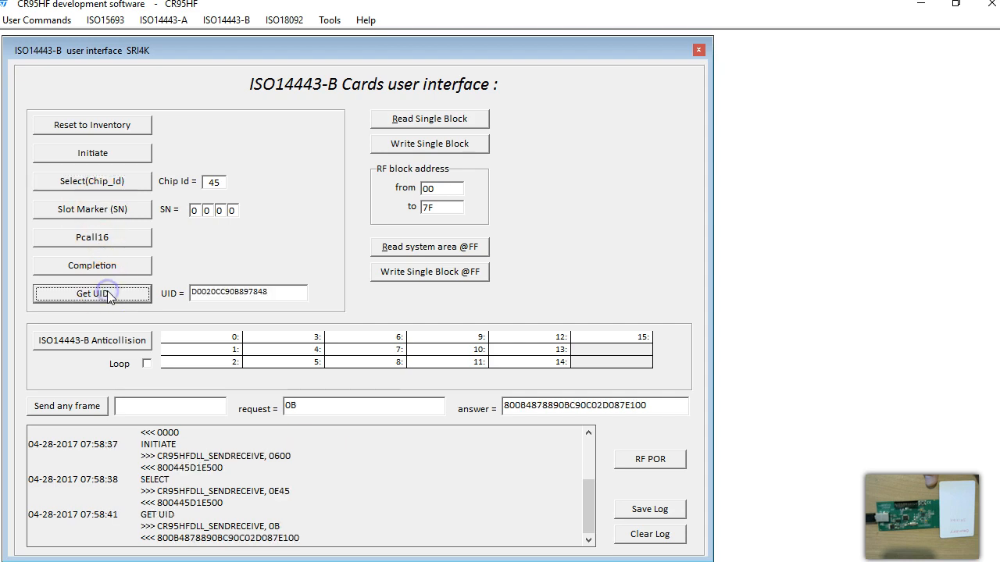
Step: Set the RF block address range to end at 10 and read the card's blocks from 00
drag(441, 208, 405, 212)
text(20)
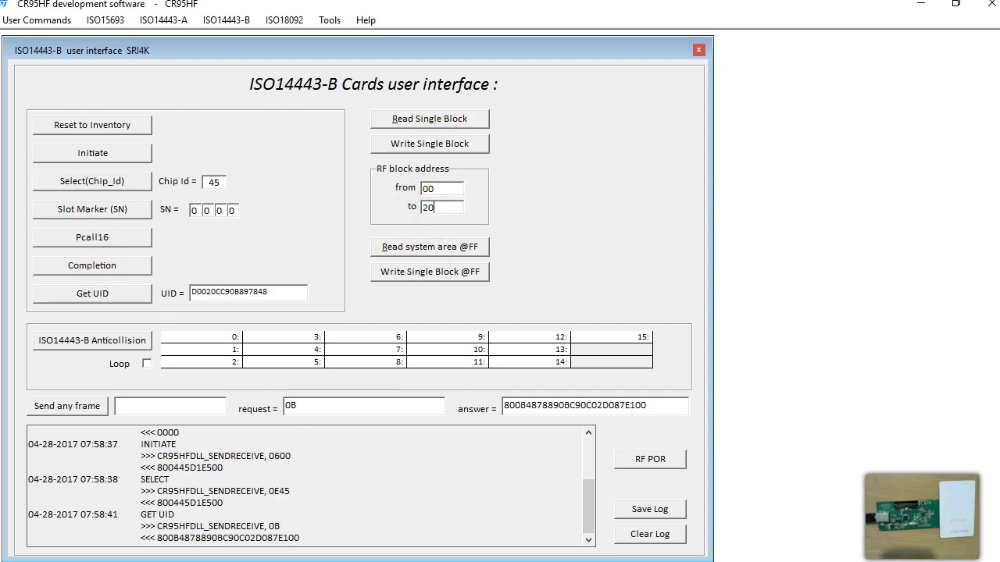
drag(452, 205, 384, 209)
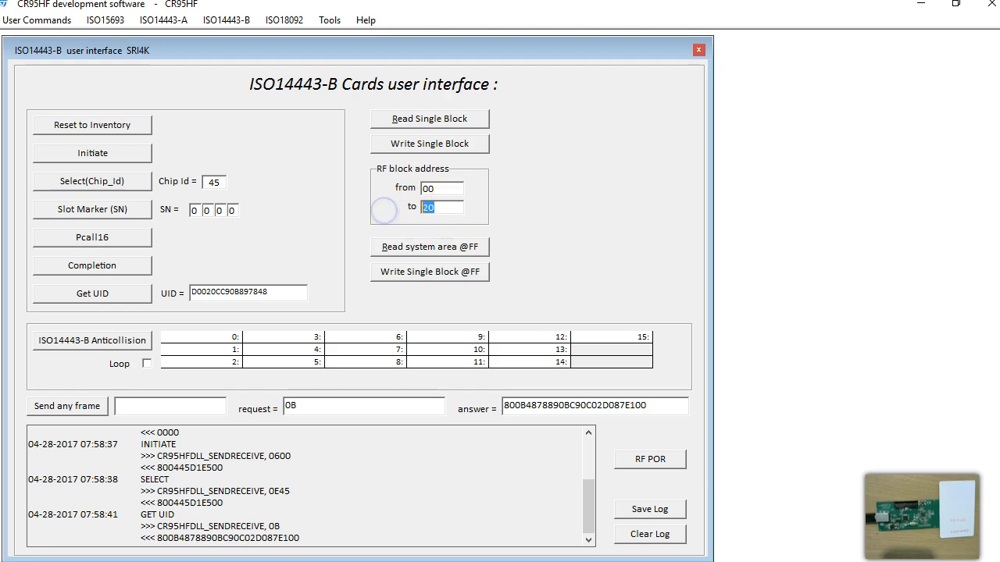
text(10)
click(418, 121)
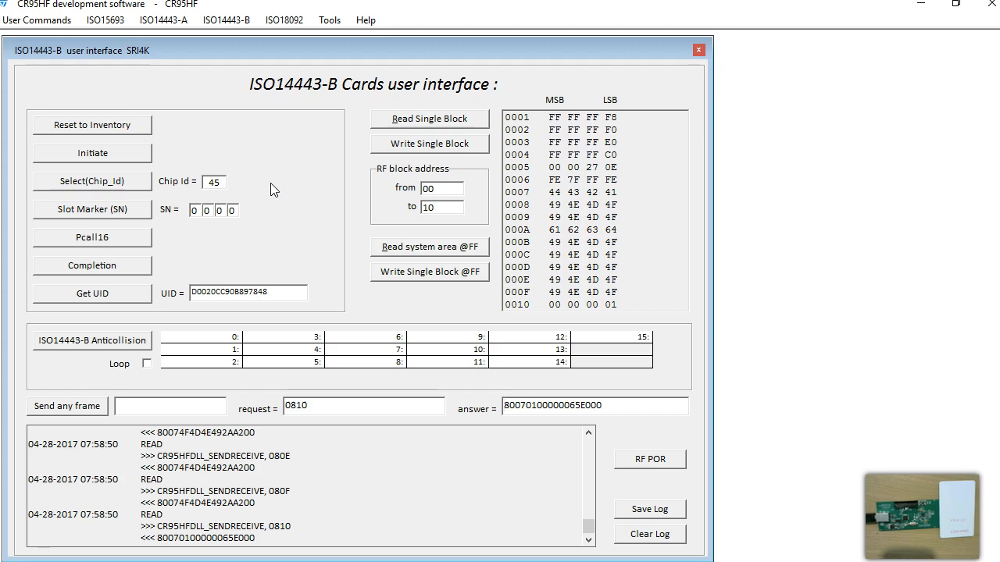
click(240, 23)
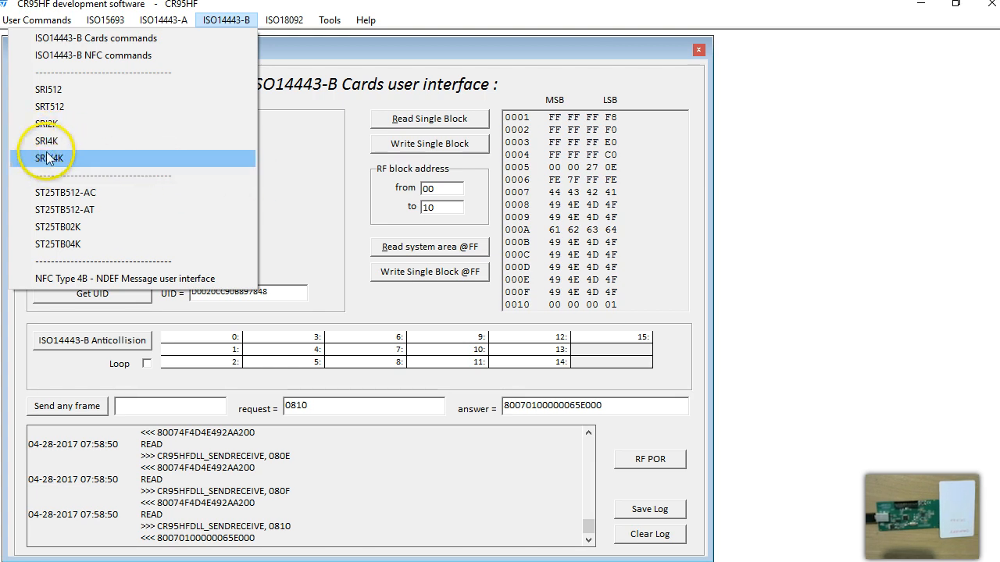
click(58, 95)
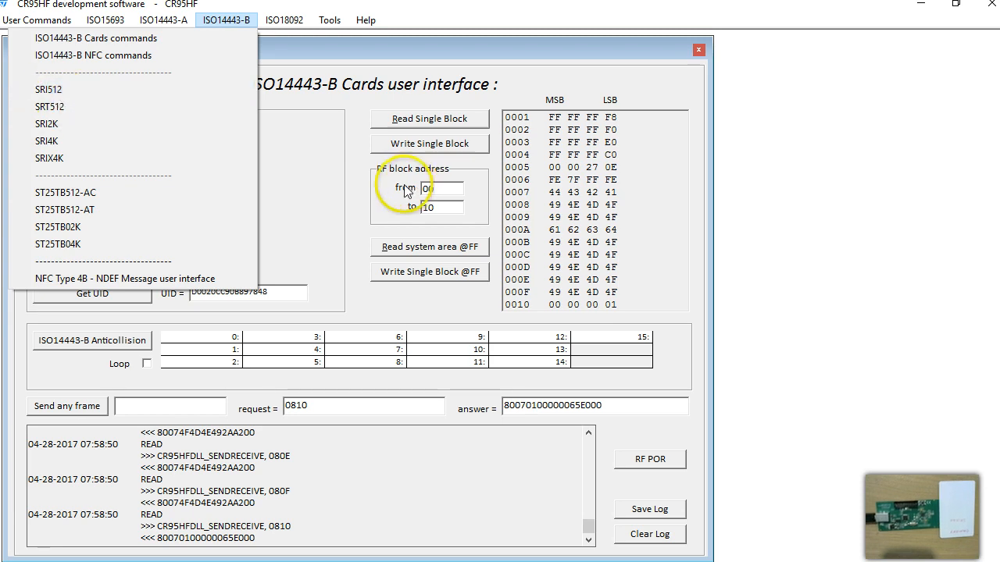
click(301, 165)
Step: Close the SRI4K interface and open the SRI512 card interface
click(699, 52)
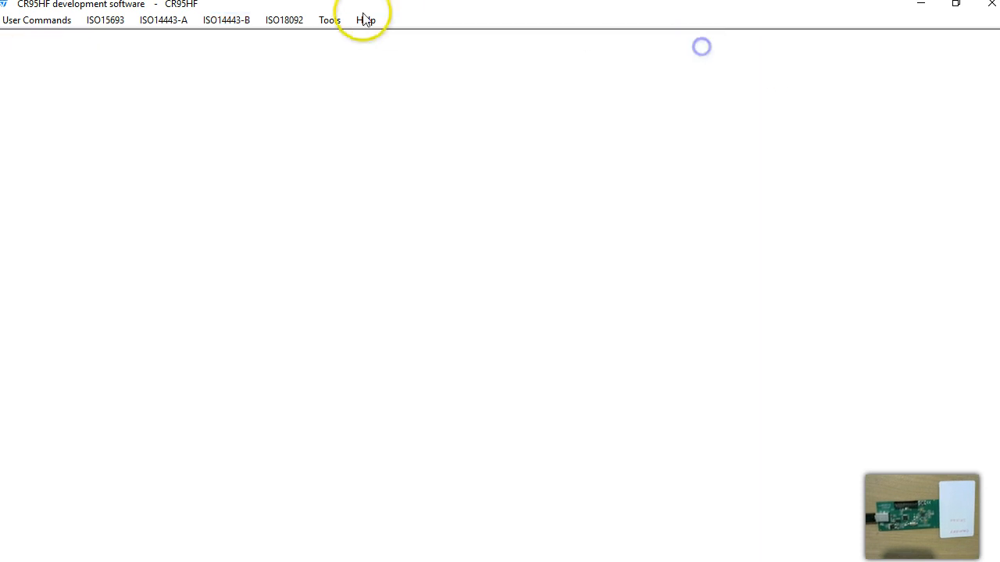
click(236, 20)
click(49, 91)
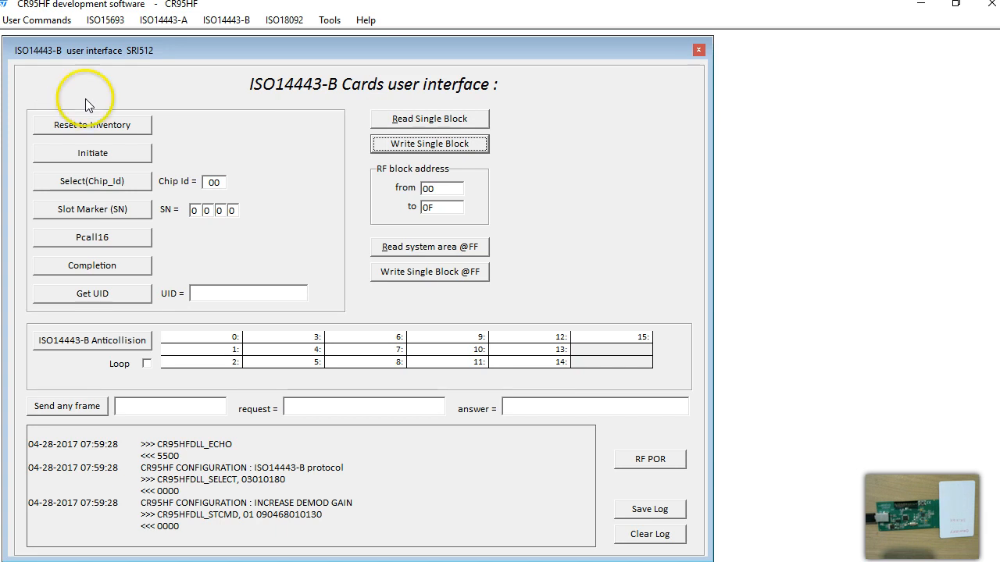
Step: Try Initiate, Select and Slot Marker on the card, clear the log and close the SRI512 interface
click(90, 156)
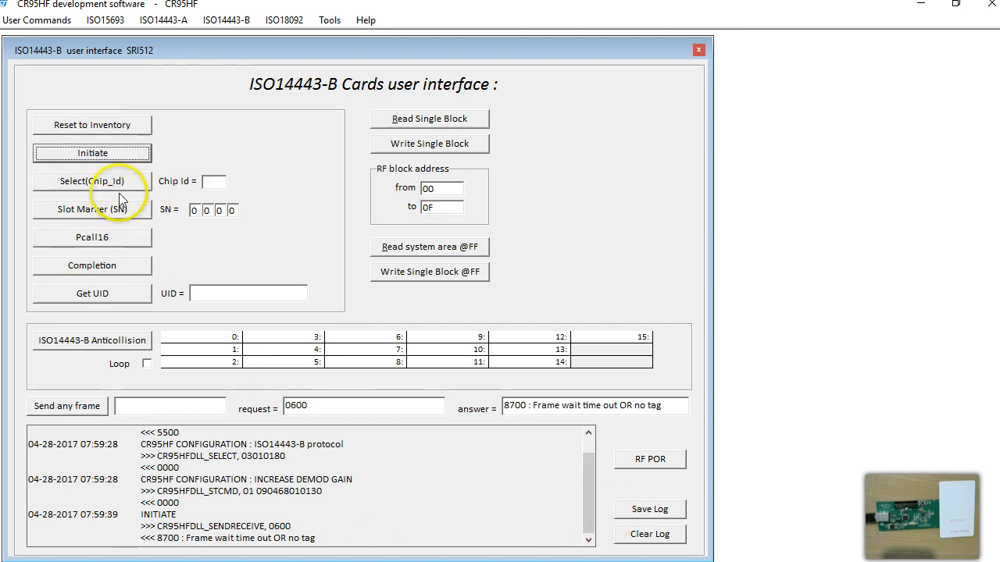
click(94, 182)
click(97, 209)
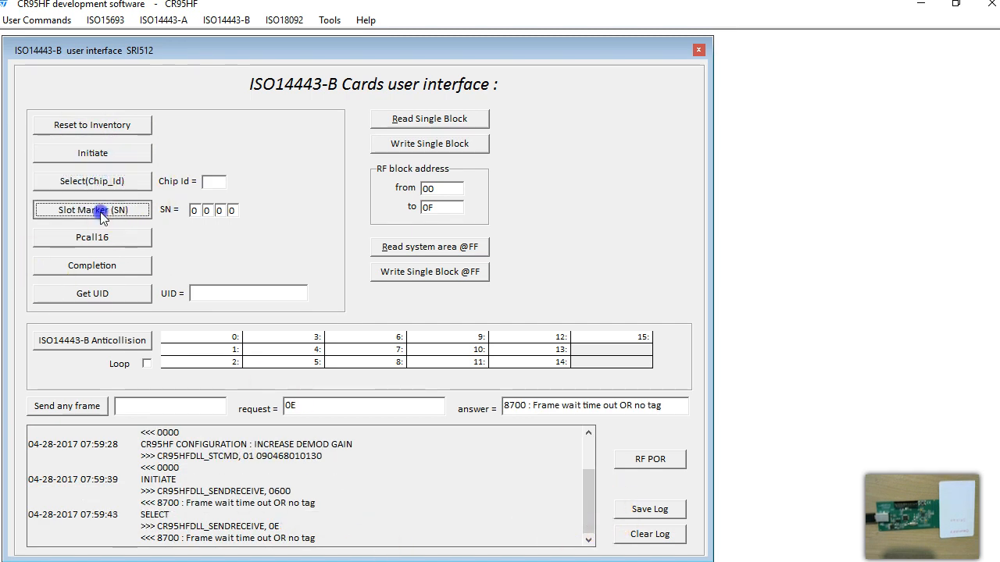
click(636, 533)
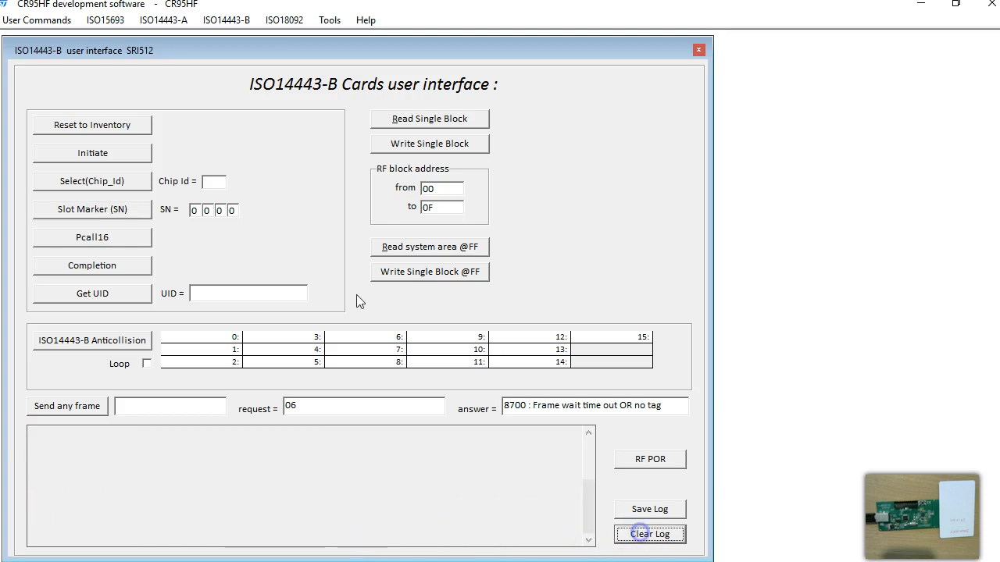
click(698, 49)
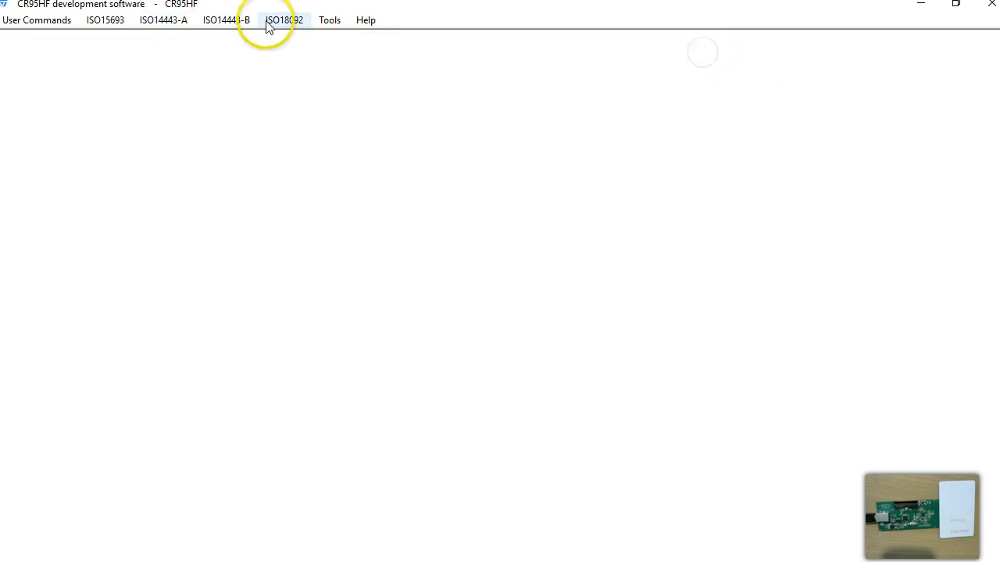
Step: Open the SRI2K card interface, initiate and select the card, and get its UID
click(220, 21)
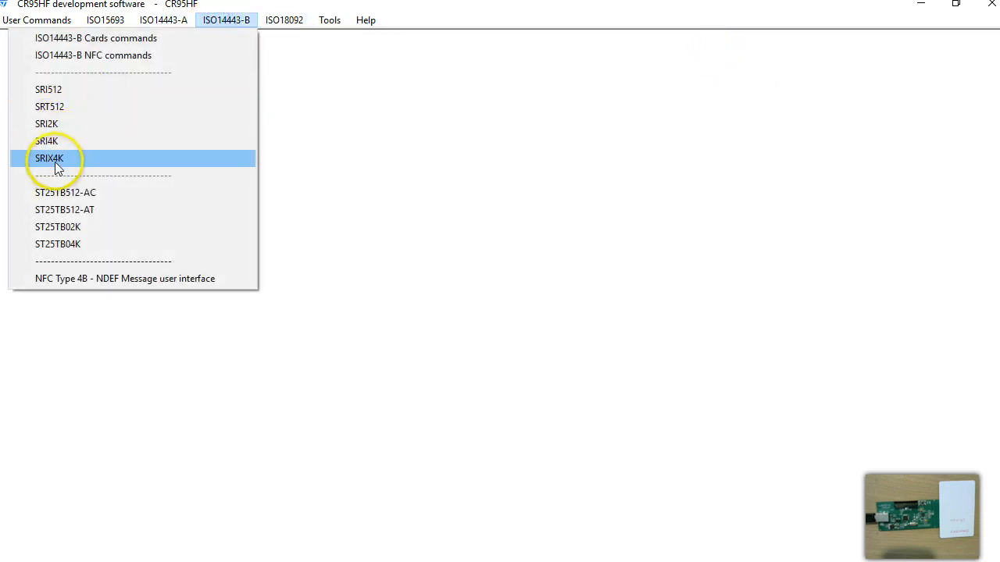
click(47, 125)
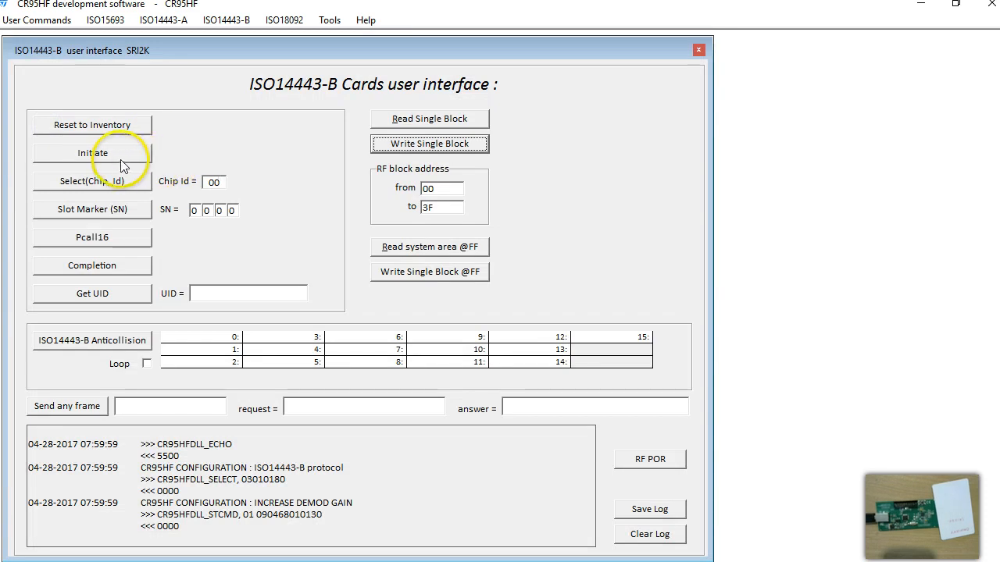
click(93, 155)
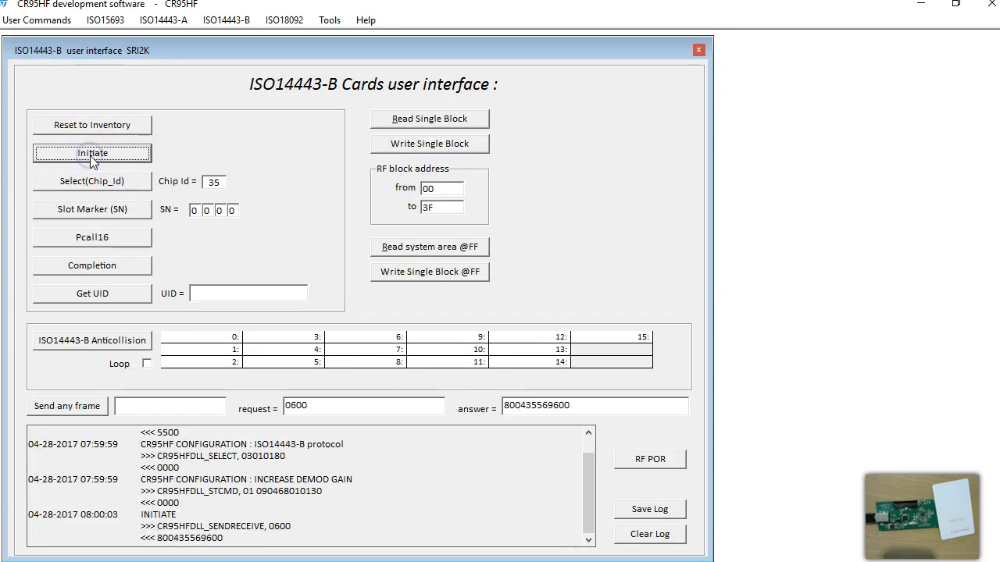
double_click(215, 182)
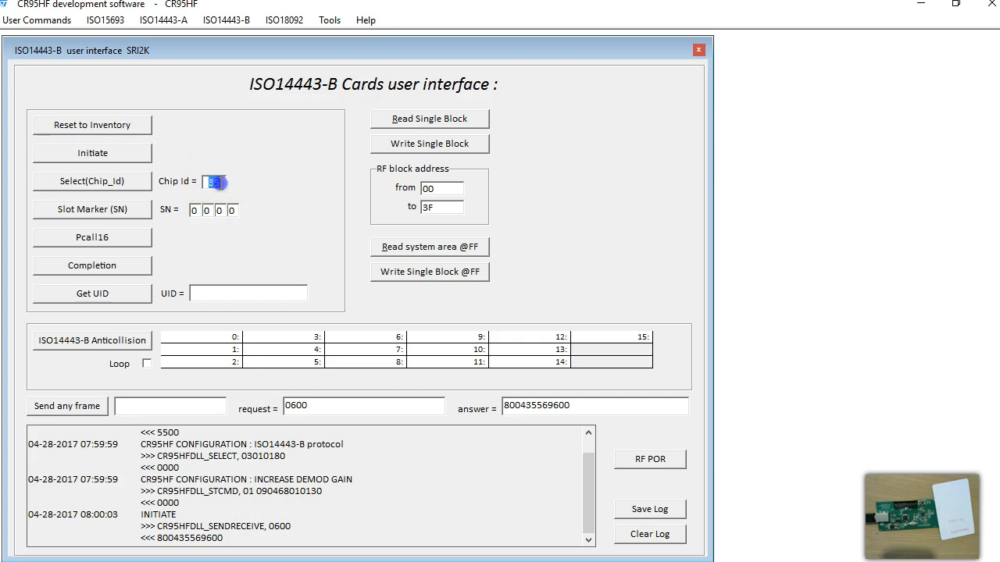
click(88, 180)
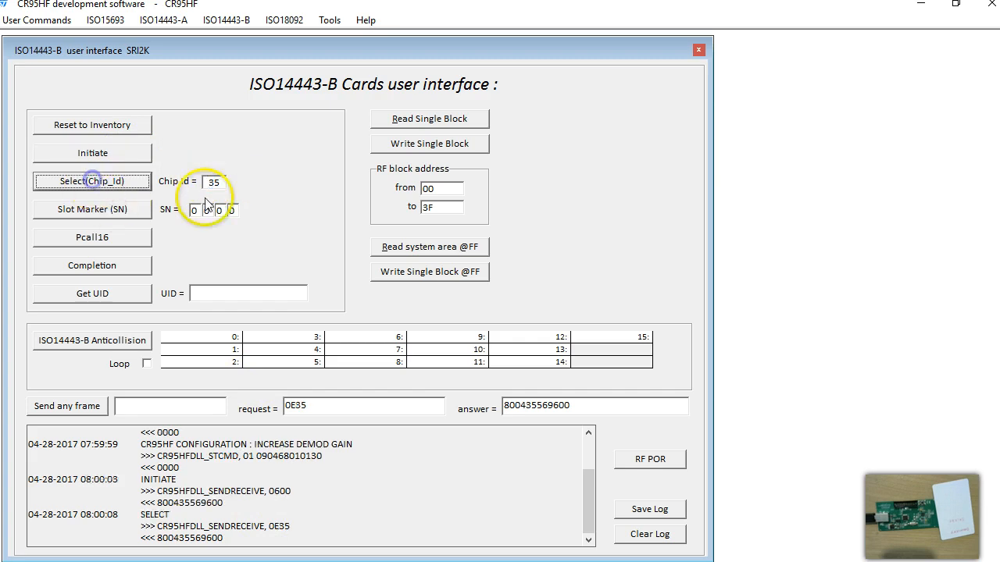
click(92, 297)
Step: Compare the card's value in the UID field with the Get UID answer in the log
click(327, 528)
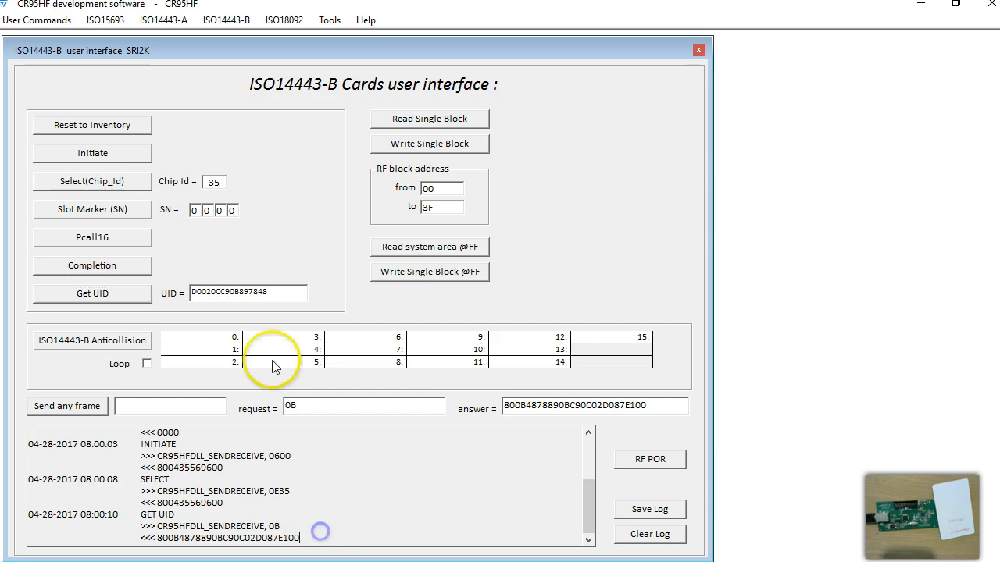
double_click(203, 287)
click(211, 289)
double_click(234, 294)
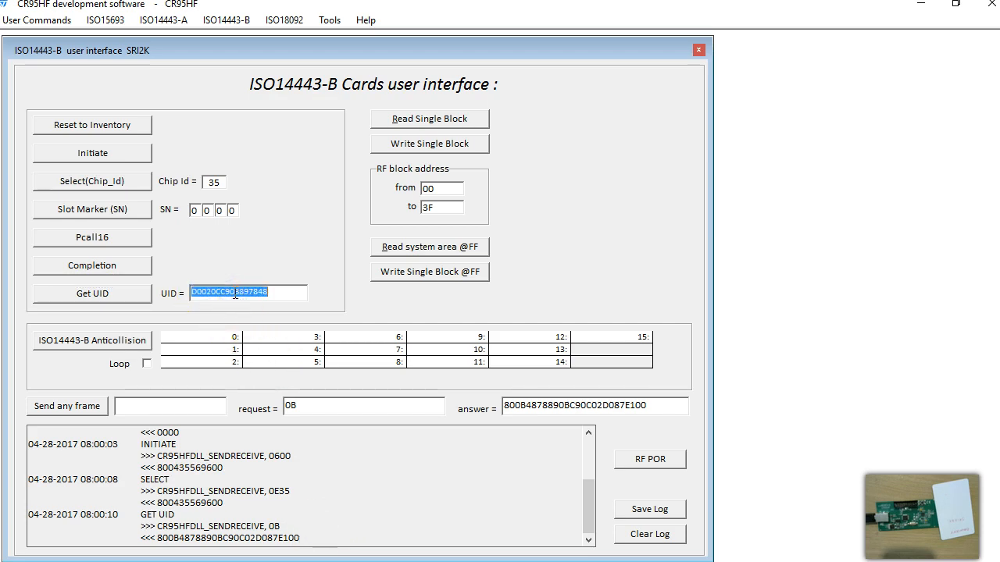
click(196, 291)
drag(192, 291, 279, 293)
click(279, 293)
click(358, 501)
click(588, 540)
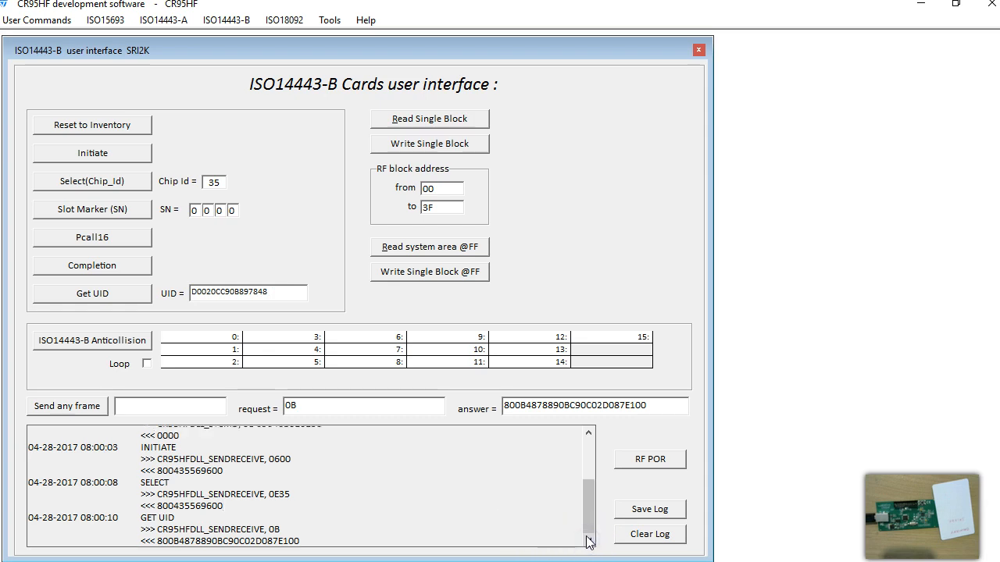
click(206, 292)
drag(193, 292, 268, 291)
click(279, 292)
click(302, 494)
Step: Set the RF block address range to end at 10, read the blocks from 00, and highlight block 0010
drag(447, 208, 386, 213)
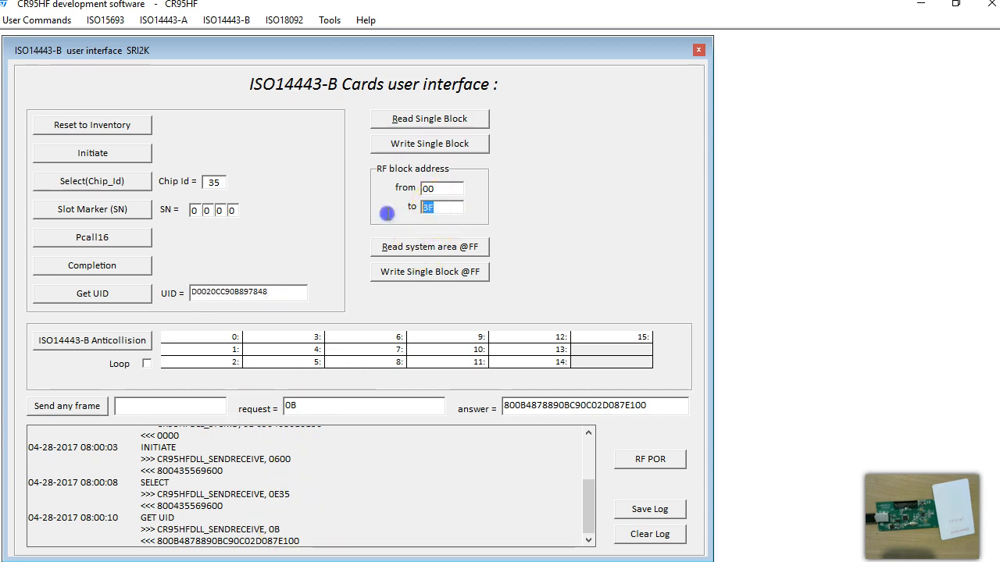
click(439, 207)
double_click(429, 207)
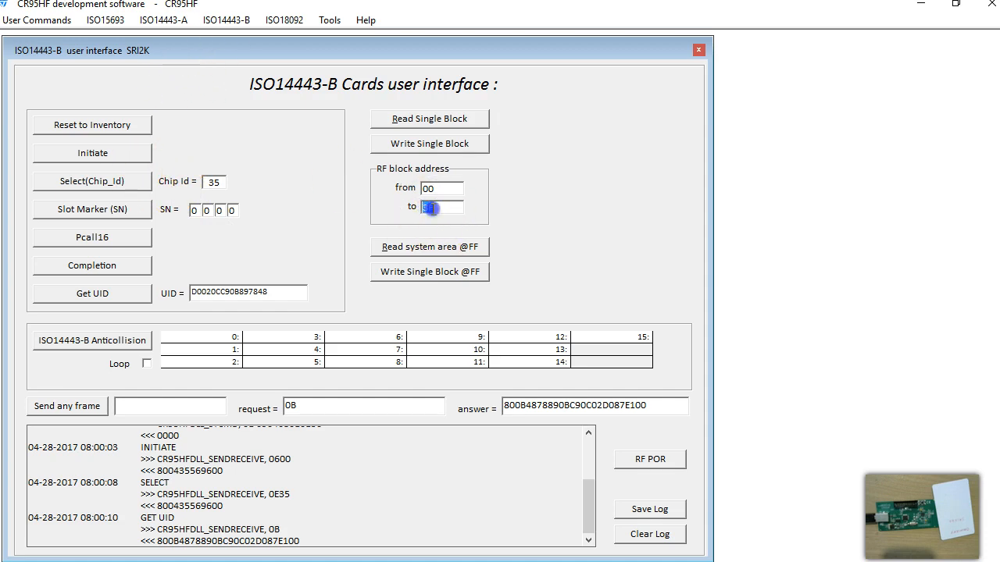
double_click(439, 208)
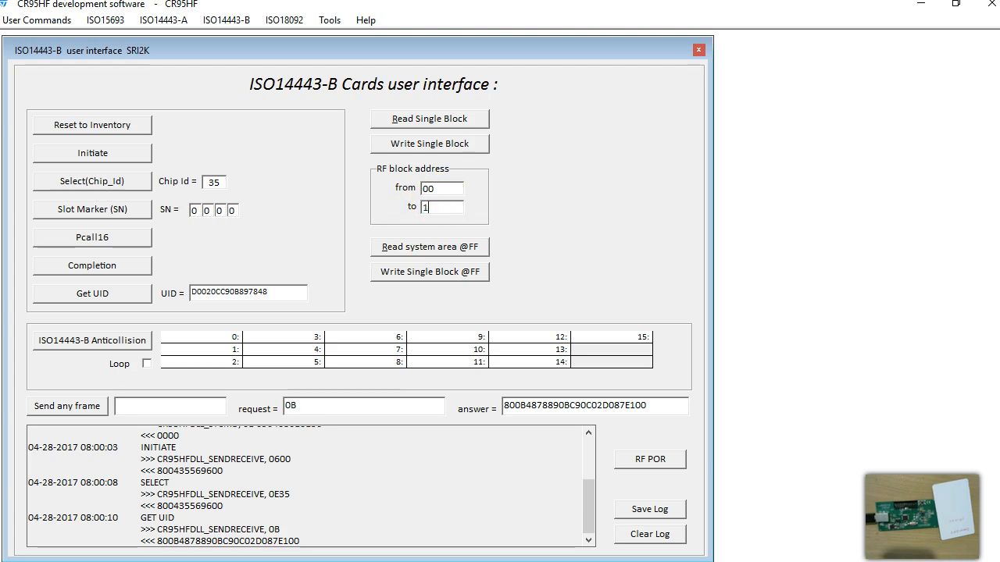
click(428, 119)
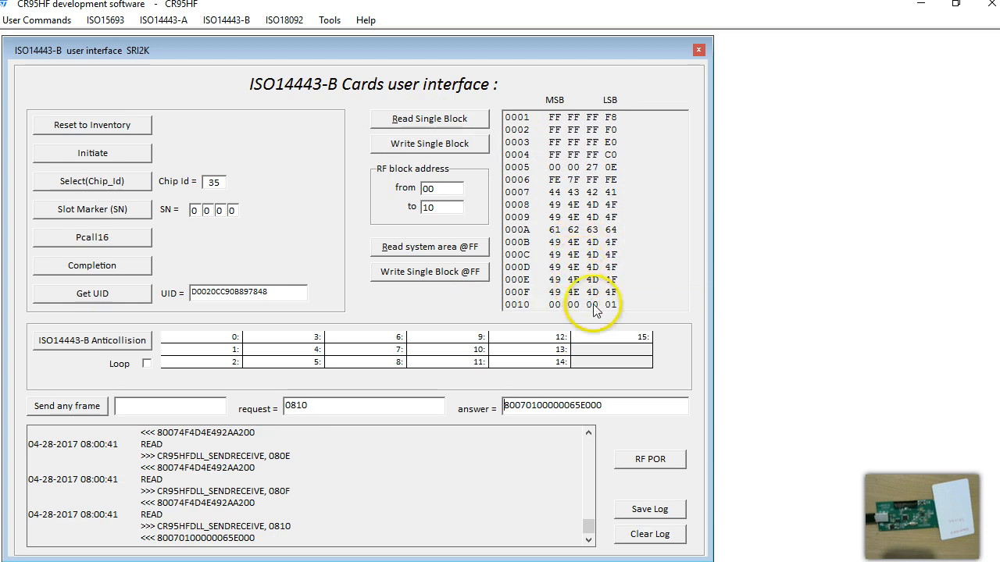
click(566, 308)
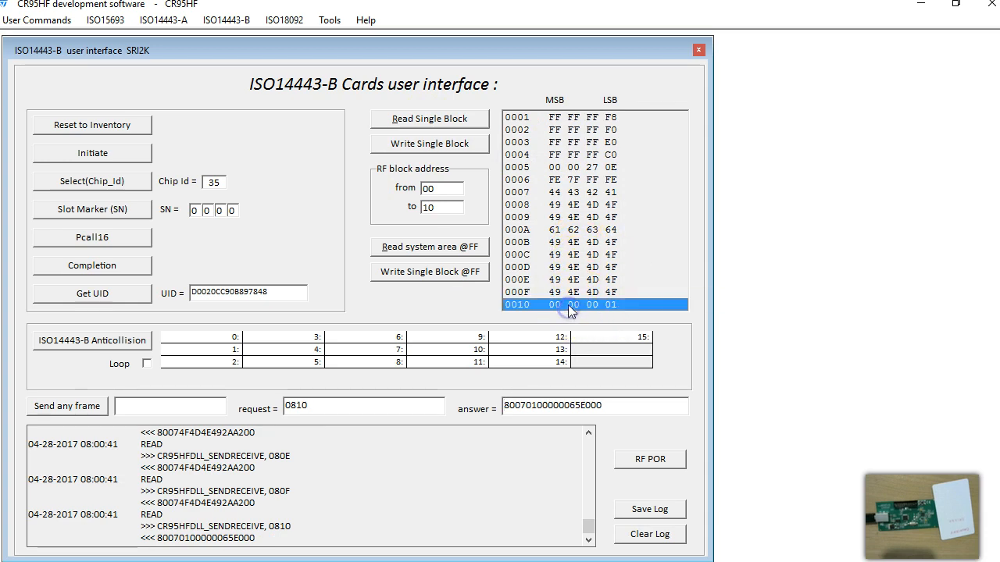
drag(438, 207, 382, 209)
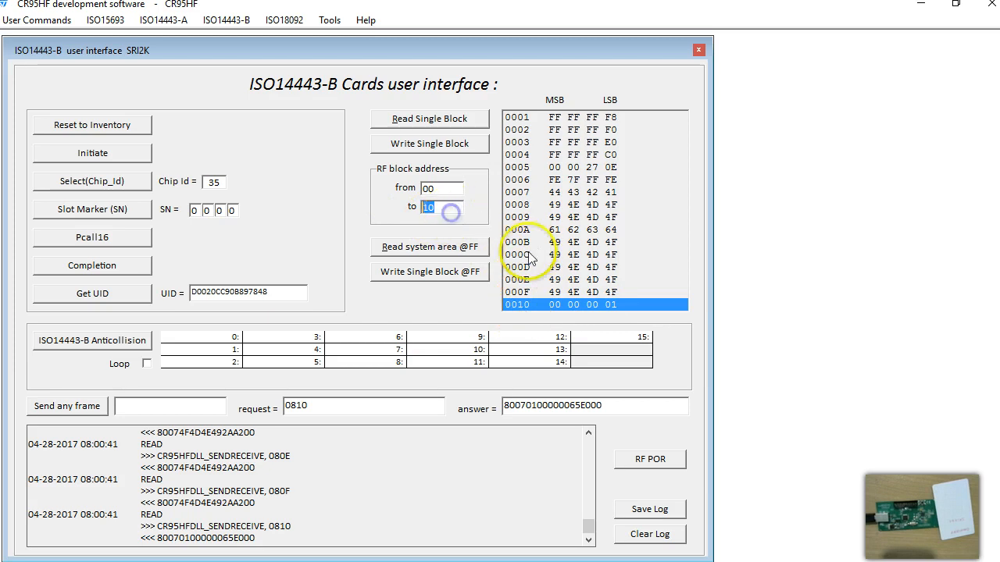
click(427, 140)
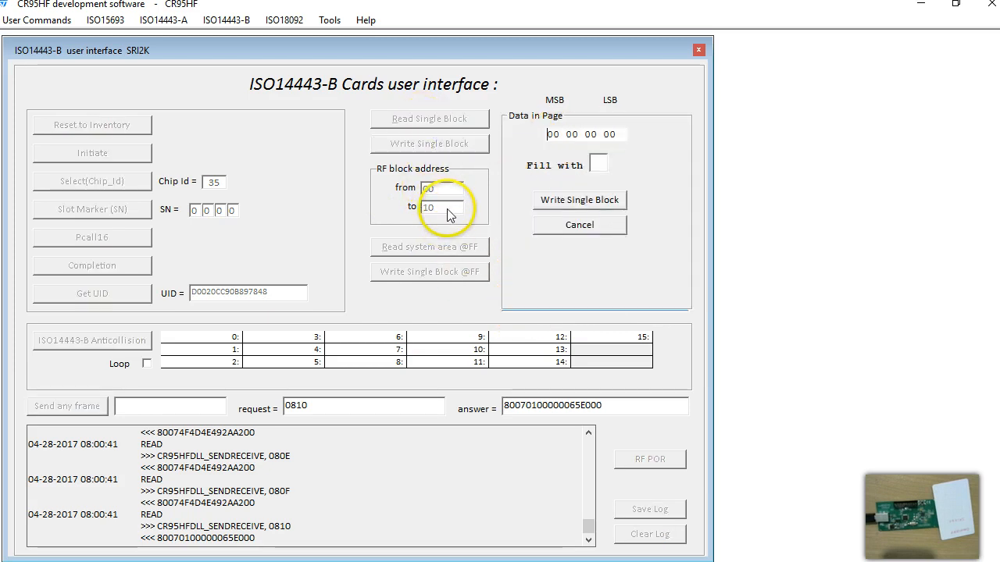
click(574, 226)
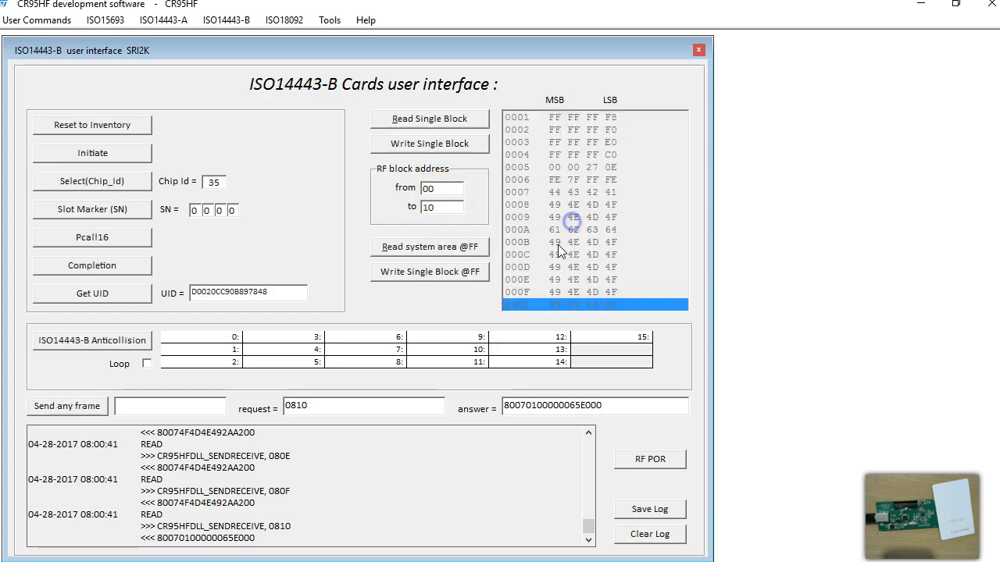
click(420, 122)
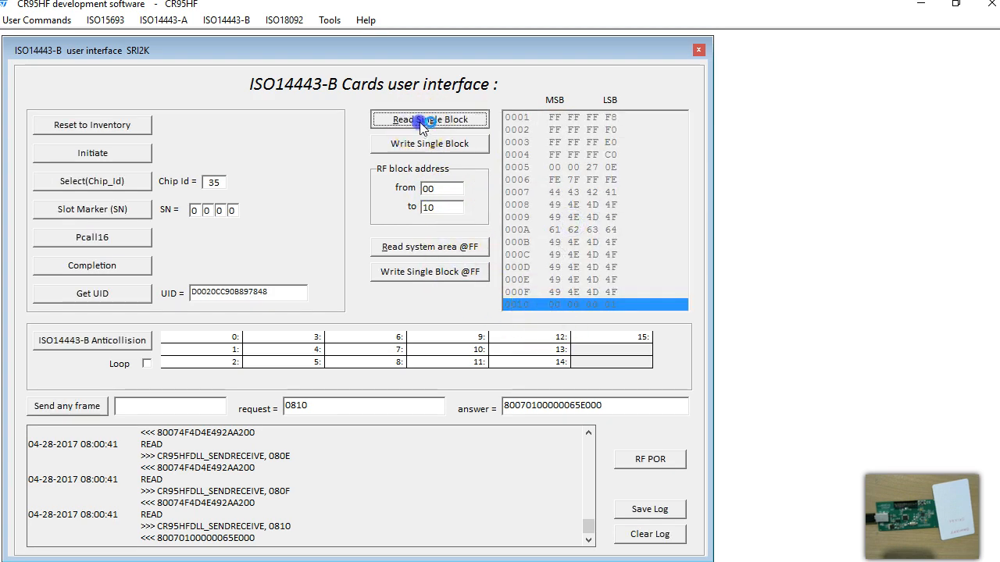
Step: Set the start of the RF block address range to 10 and read only that block
click(440, 206)
drag(448, 189, 411, 187)
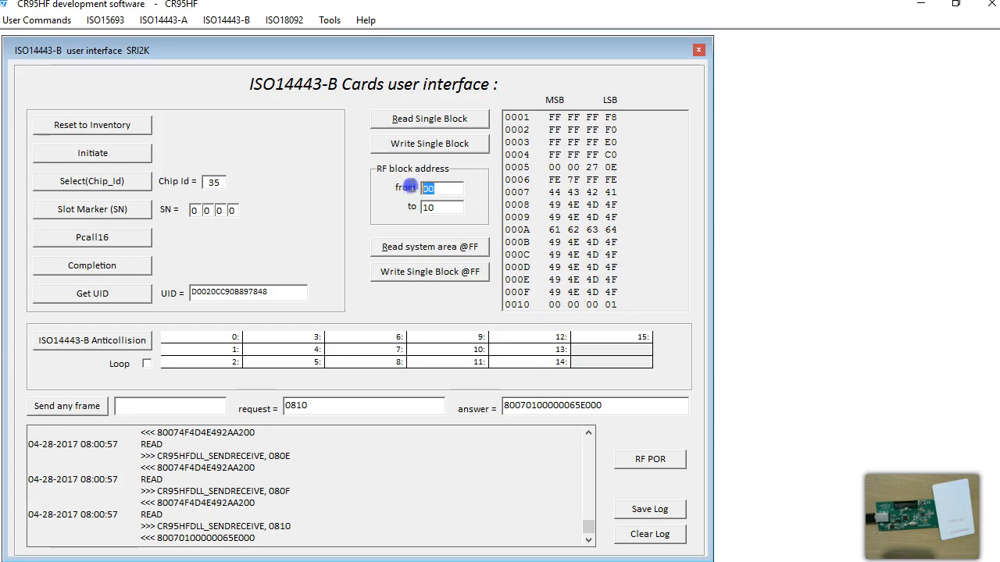
text(10)
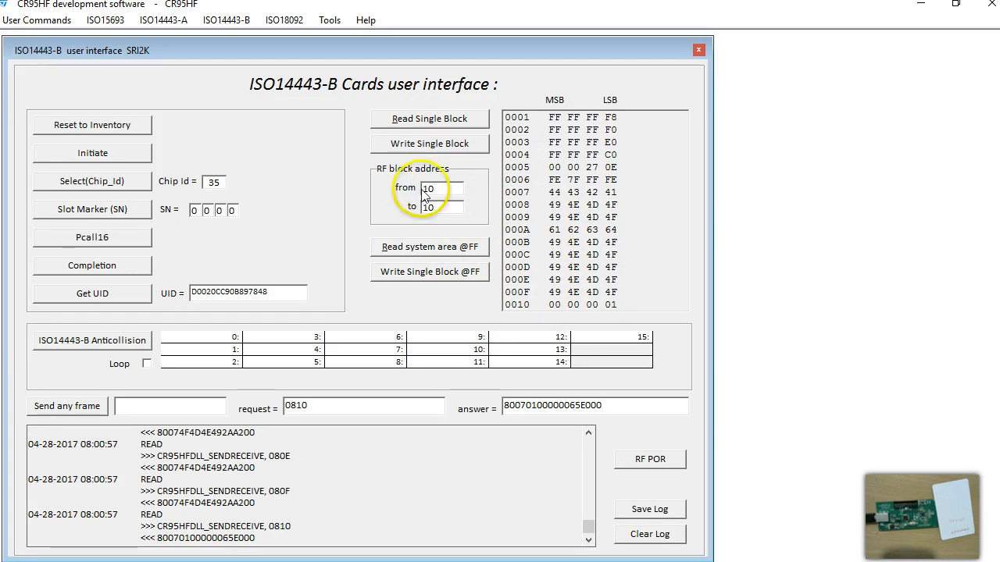
click(445, 121)
click(548, 119)
Step: Write the data 41 42 43 44 to block 10 and read the block back
click(438, 144)
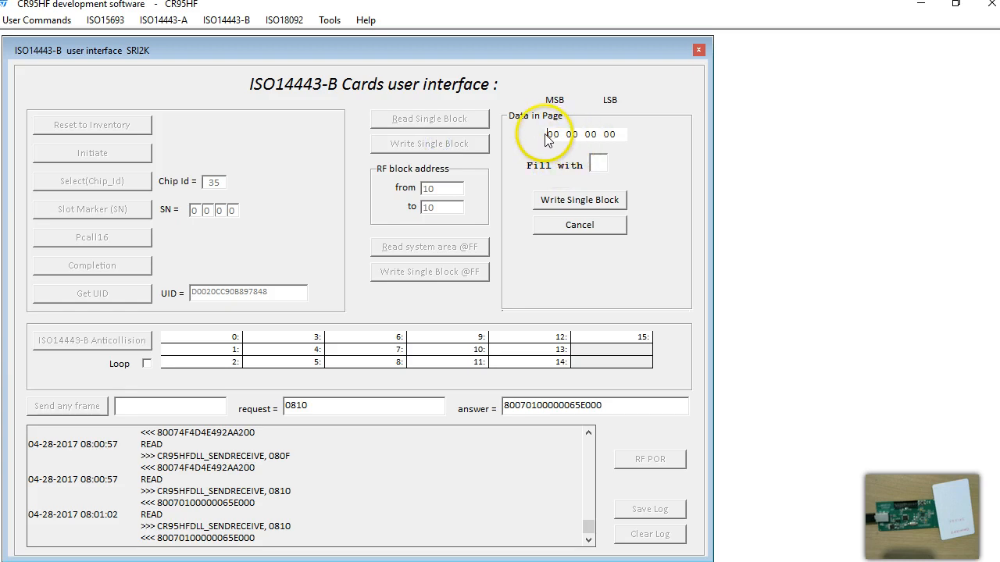
drag(548, 134, 631, 143)
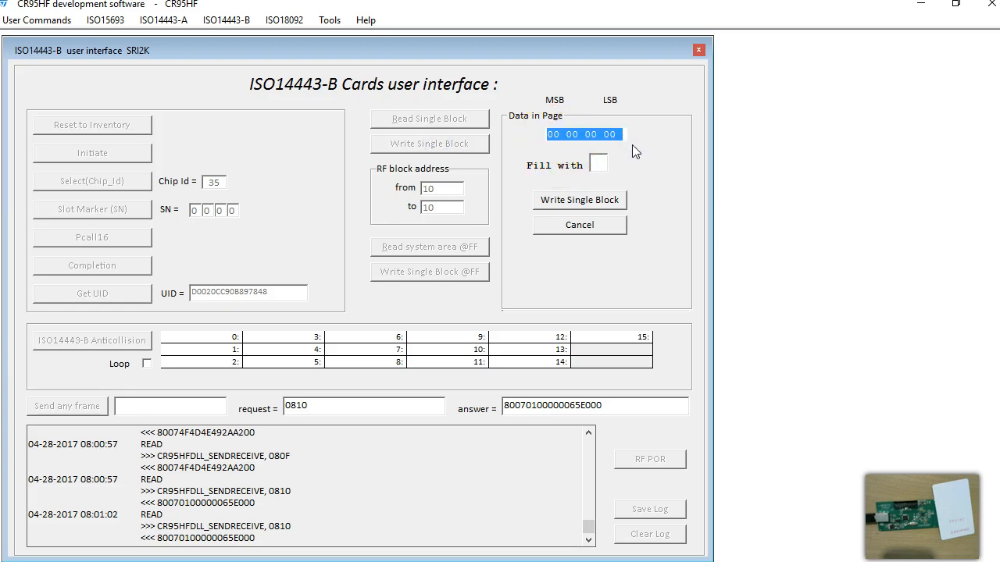
text(41 42 43 44)
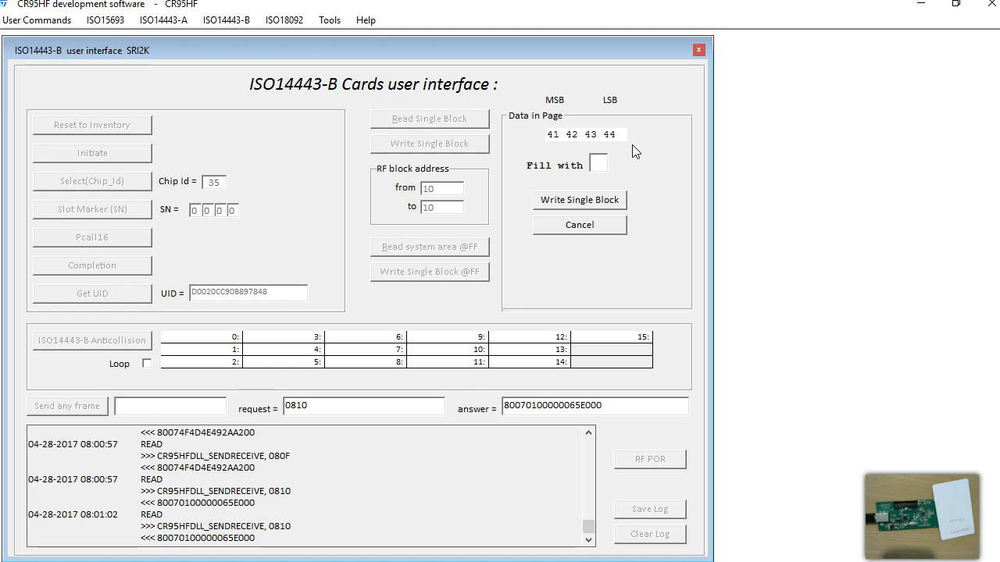
click(582, 199)
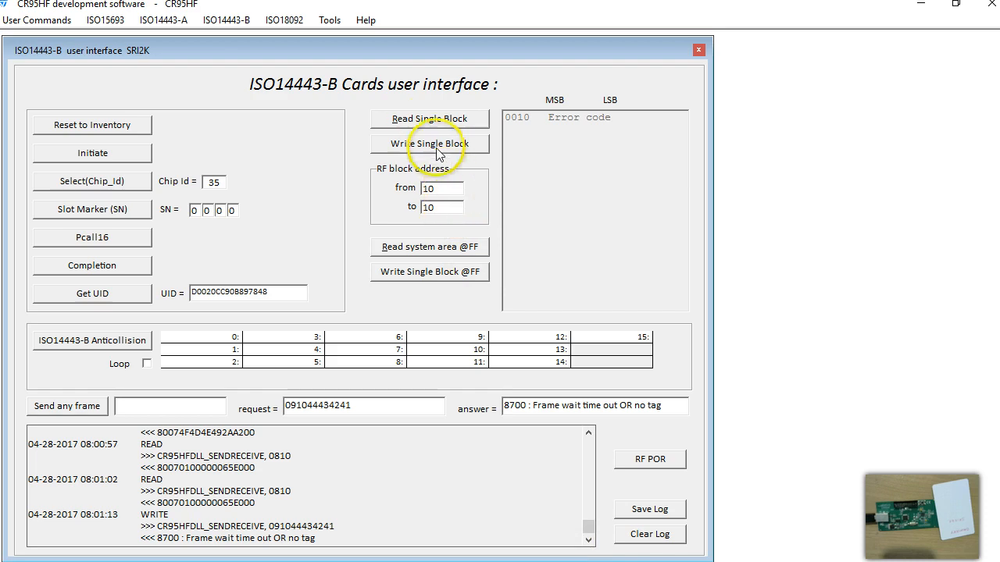
click(429, 119)
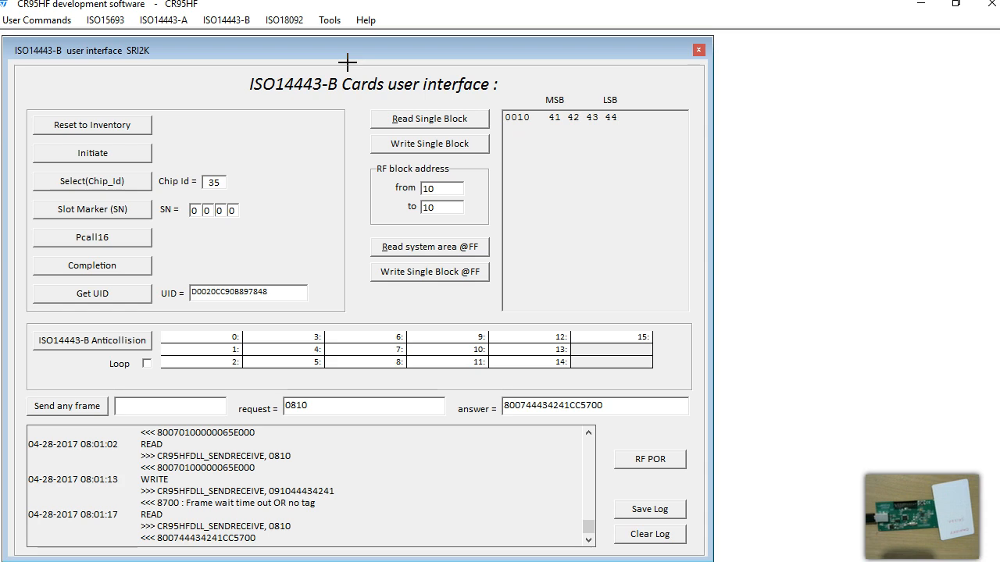
mouse_move(792, 112)
mouse_down()
mouse_move(826, 106)
mouse_move(850, 142)
mouse_up()
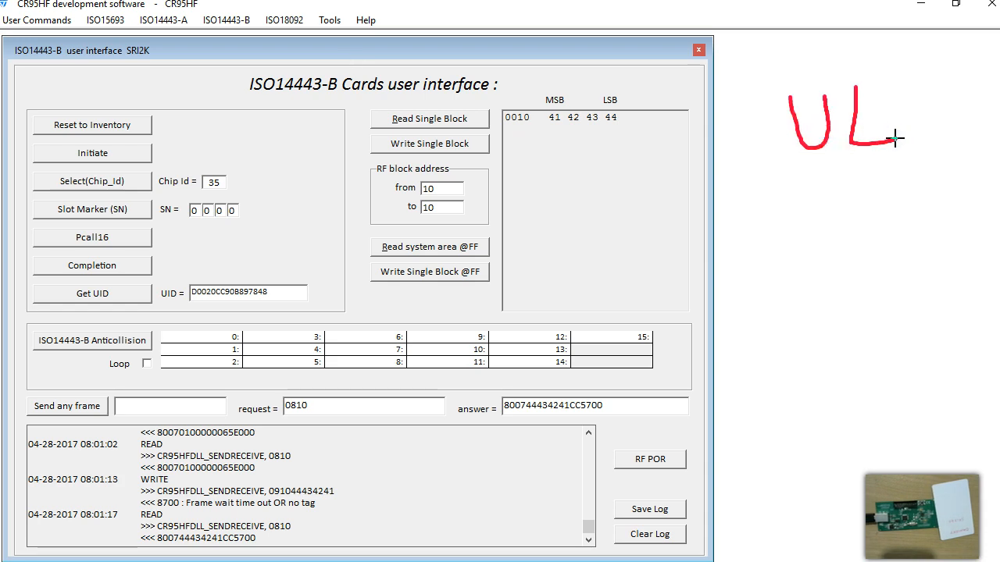
mouse_move(766, 350)
mouse_down()
mouse_move(807, 390)
mouse_move(818, 331)
mouse_move(874, 384)
mouse_move(888, 383)
mouse_up()
mouse_move(935, 314)
mouse_down()
mouse_move(909, 339)
mouse_move(947, 372)
mouse_up()
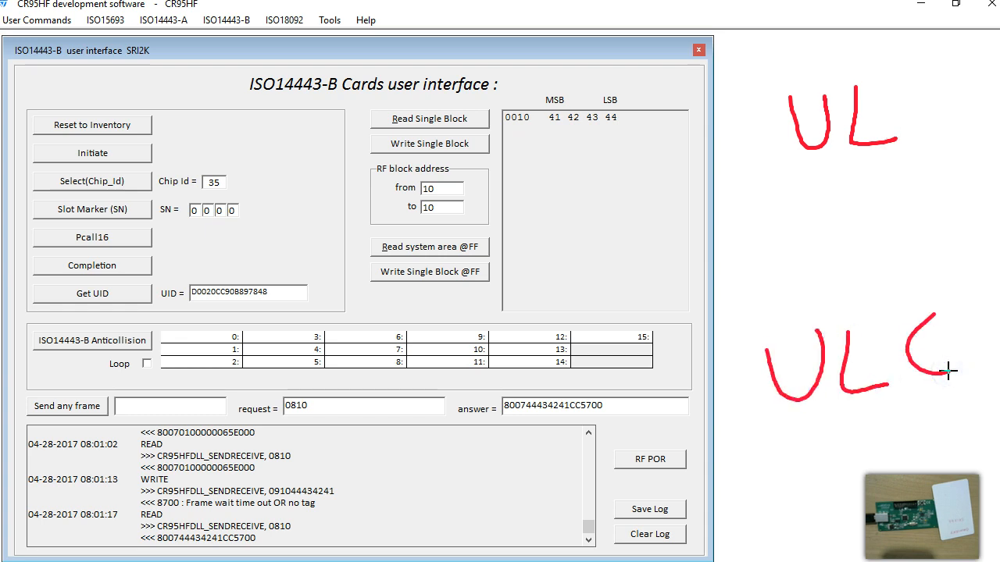
mouse_move(751, 460)
mouse_down()
mouse_move(781, 492)
mouse_move(781, 440)
mouse_up()
mouse_move(803, 445)
mouse_down()
mouse_move(828, 439)
mouse_move(820, 493)
mouse_up()
mouse_move(838, 448)
mouse_down()
mouse_move(837, 481)
mouse_move(904, 438)
mouse_move(910, 477)
mouse_move(945, 470)
mouse_move(959, 457)
mouse_move(965, 420)
mouse_up()
mouse_move(974, 410)
mouse_down()
mouse_move(986, 428)
mouse_move(983, 462)
mouse_up()
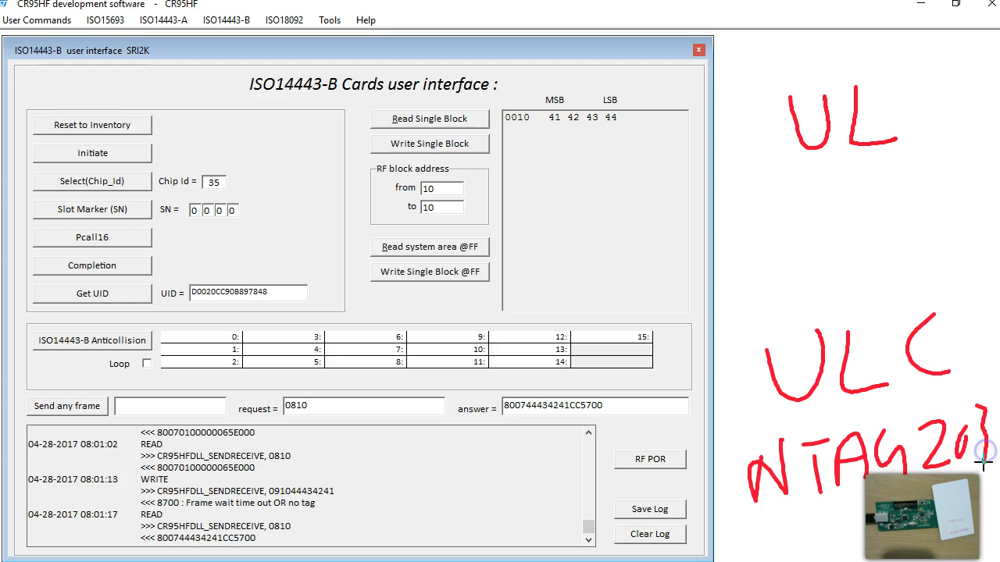
mouse_move(766, 88)
mouse_down()
mouse_move(729, 476)
mouse_move(756, 525)
mouse_up()
mouse_move(887, 67)
mouse_down()
mouse_move(895, 118)
mouse_move(877, 216)
mouse_up()
drag(939, 96, 930, 156)
mouse_move(968, 78)
mouse_down()
mouse_move(954, 145)
mouse_move(962, 129)
mouse_up()
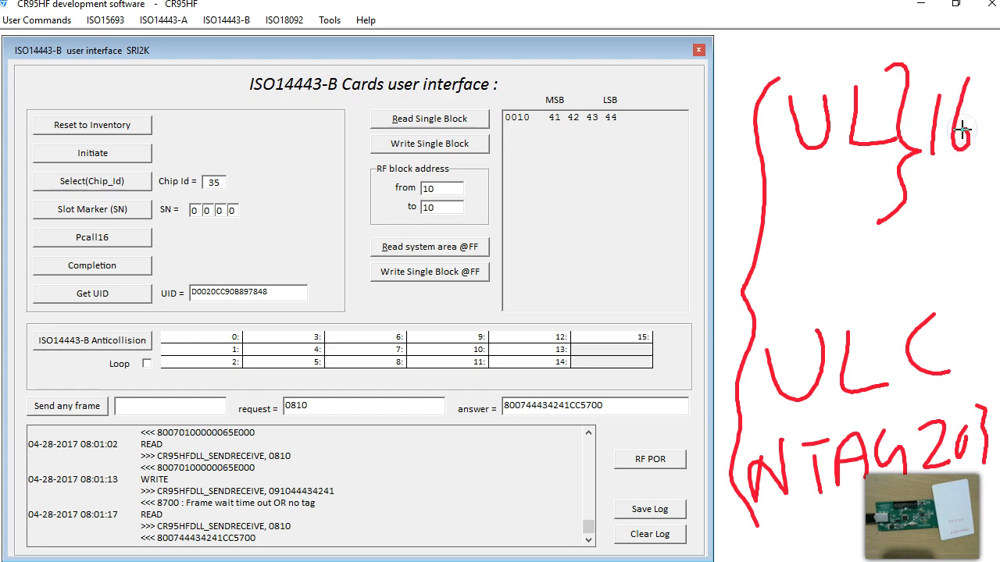
drag(947, 264, 975, 363)
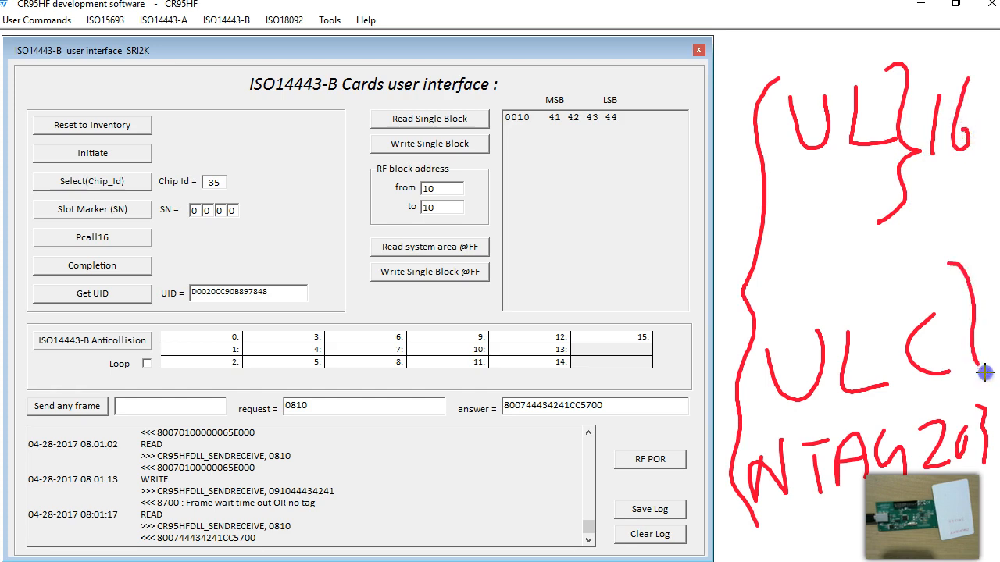
drag(806, 514, 873, 493)
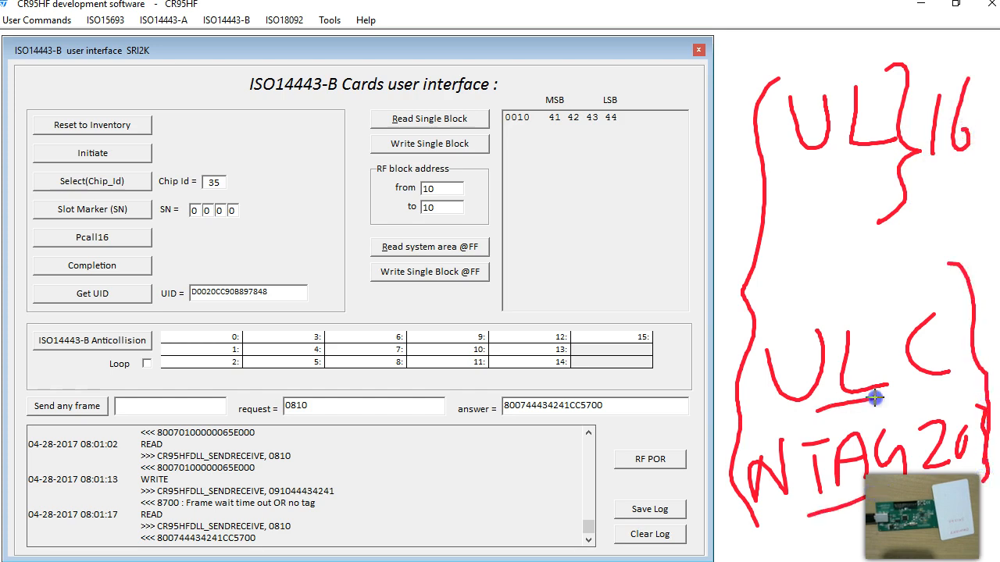
mouse_move(738, 260)
mouse_down()
mouse_move(977, 217)
mouse_move(975, 96)
mouse_move(832, 60)
mouse_move(747, 250)
mouse_up()
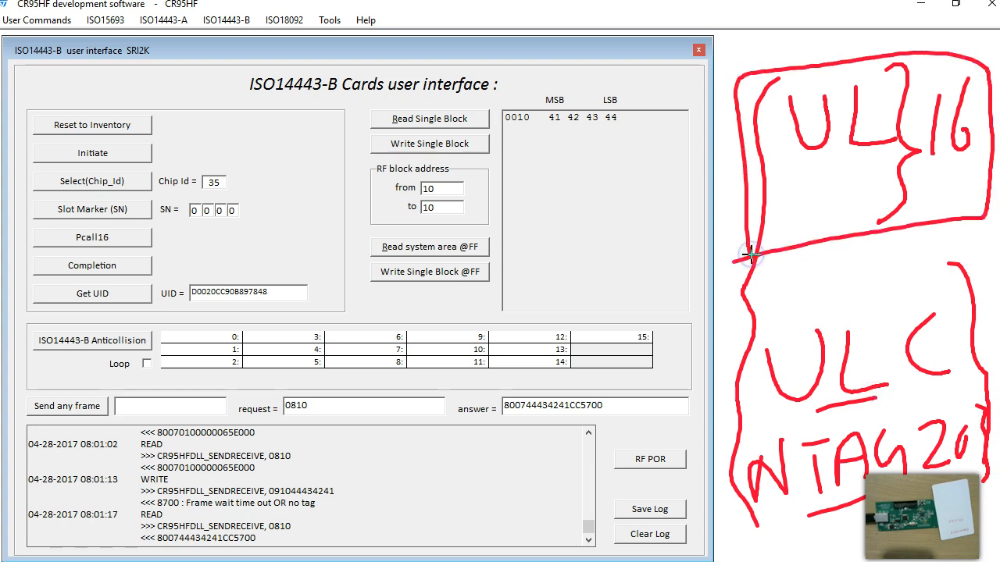
drag(870, 319, 921, 262)
drag(899, 420, 916, 401)
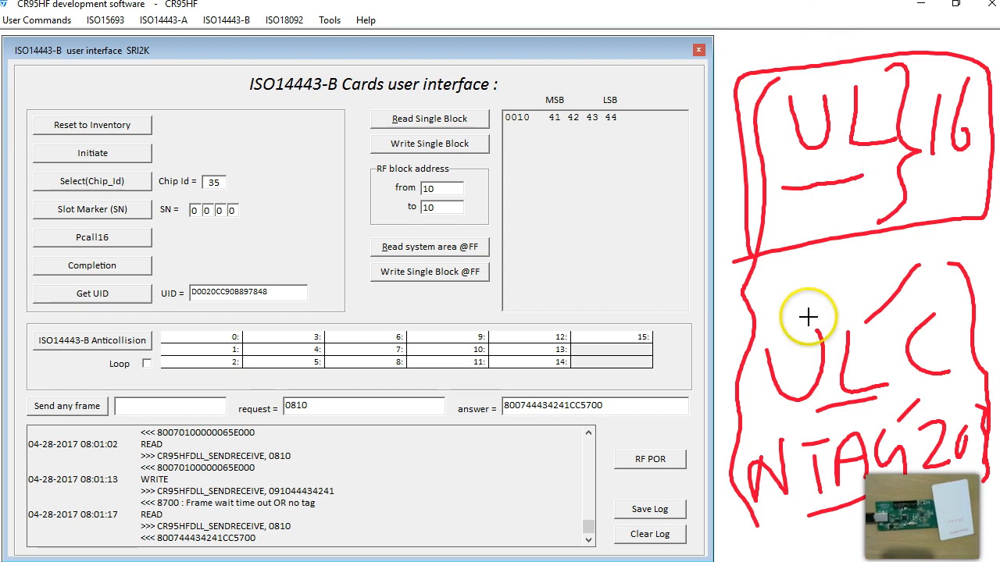
key(Escape)
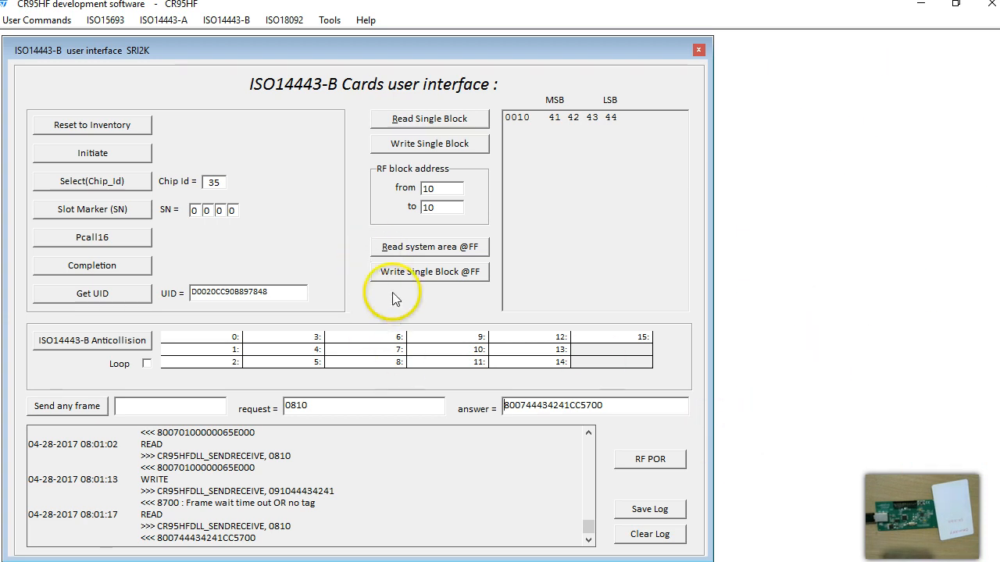
Step: Shift the SRI2K interface window slightly and clear its log
drag(284, 56, 290, 55)
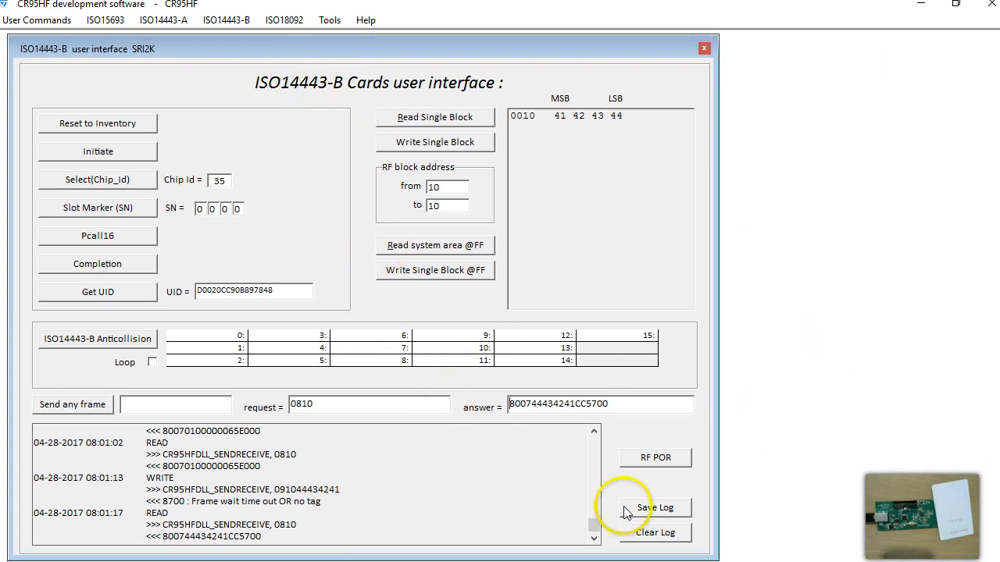
click(641, 537)
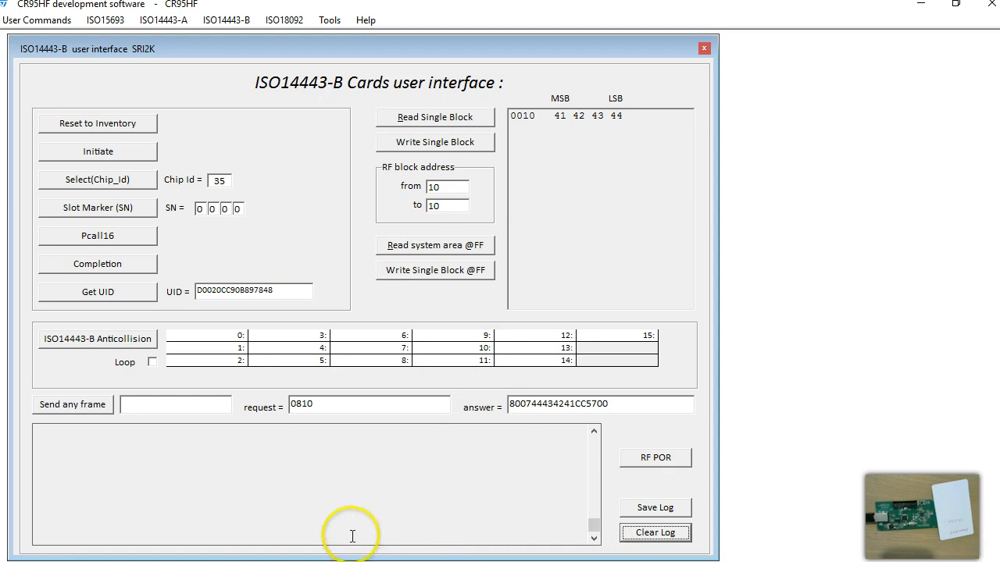
Step: Close the SRI2K card interface and open the SRIX4K card interface
click(284, 497)
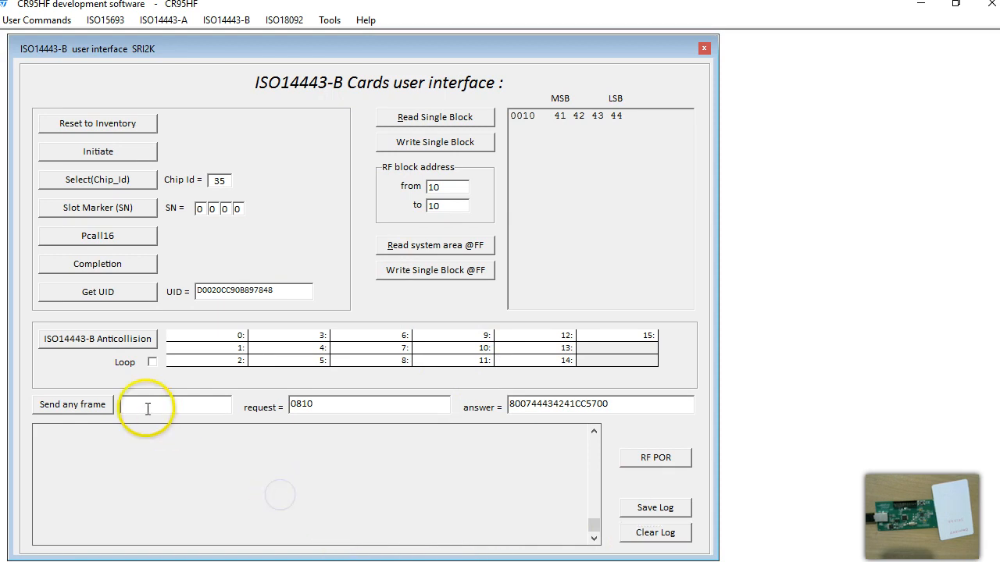
click(703, 49)
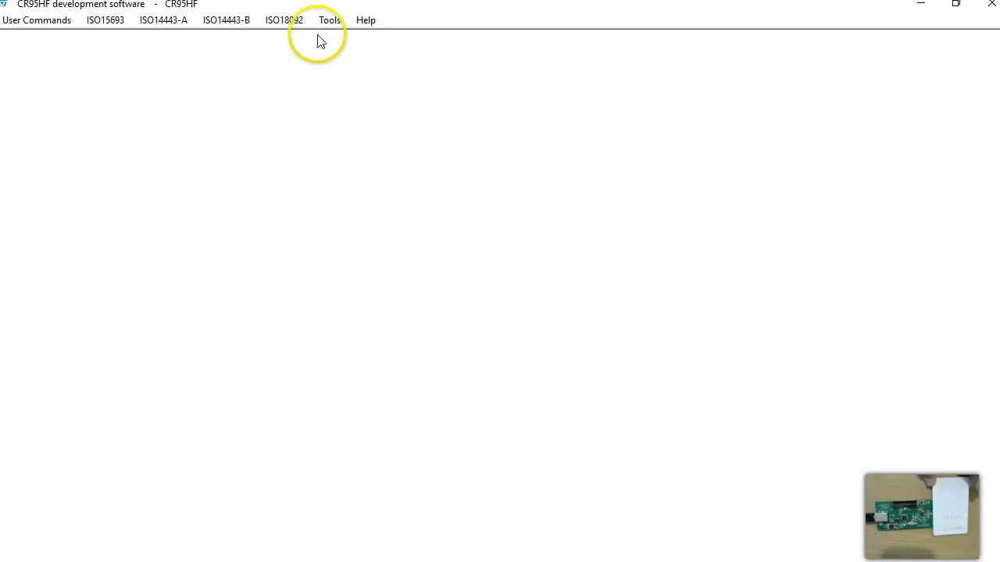
click(239, 20)
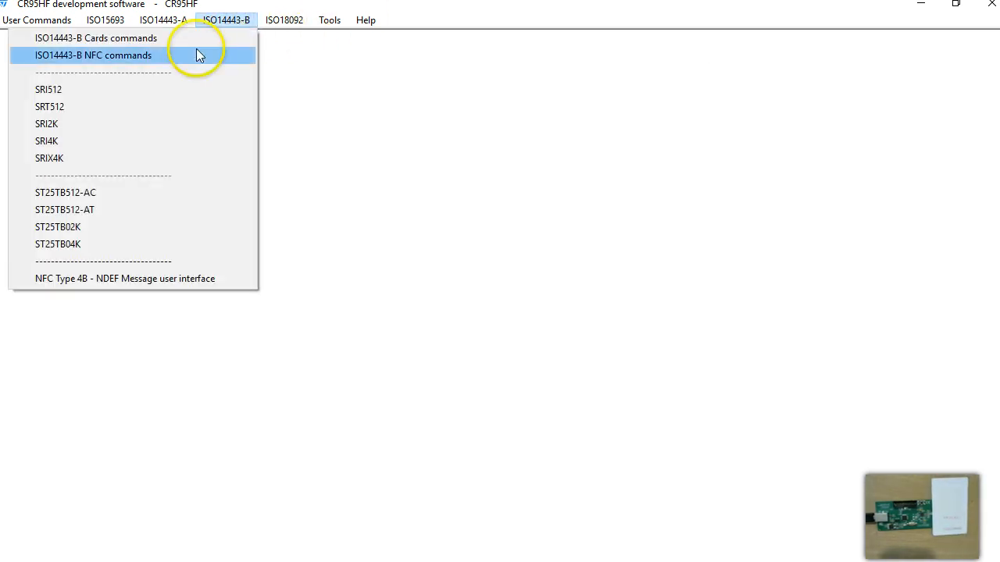
click(63, 159)
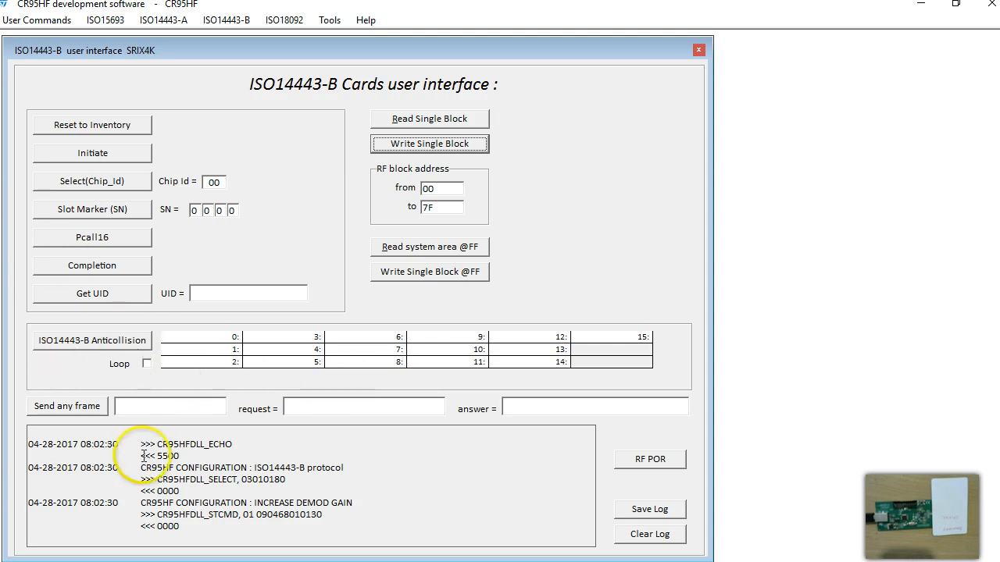
Step: Run the ISO14443-B anticollision sequence with a cleared log and highlight the card's UID
click(645, 535)
click(84, 344)
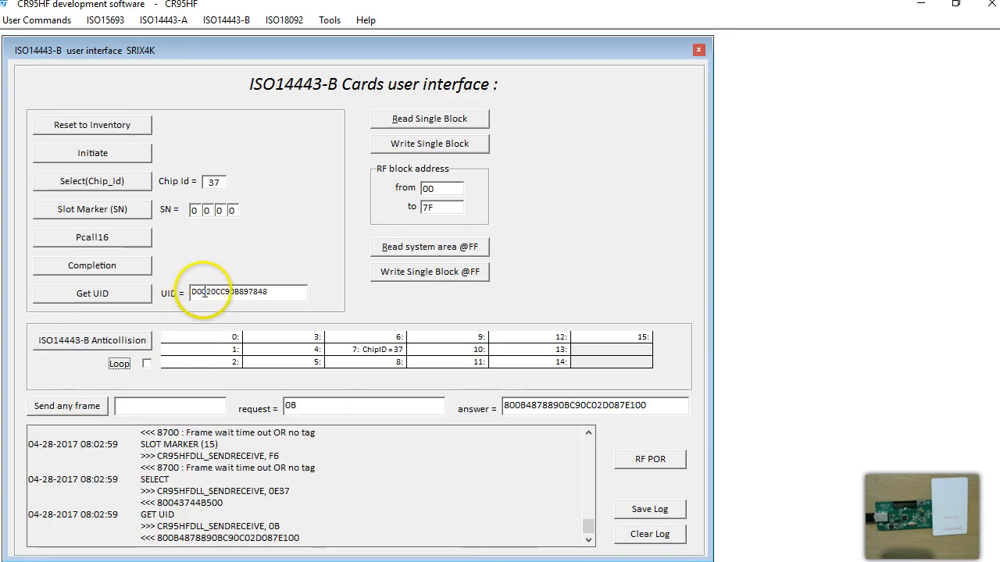
double_click(202, 290)
click(92, 344)
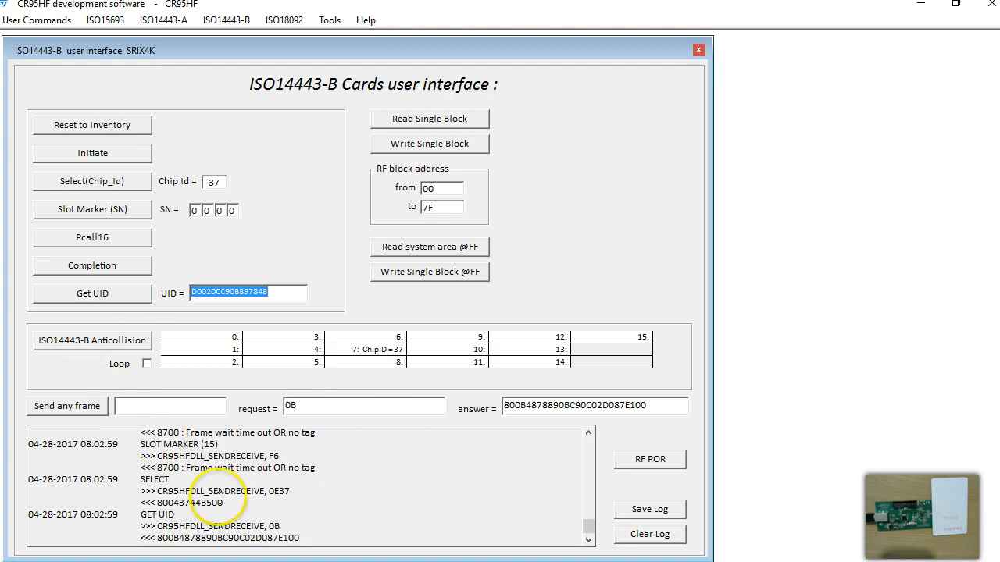
click(234, 295)
drag(282, 292, 179, 280)
click(228, 294)
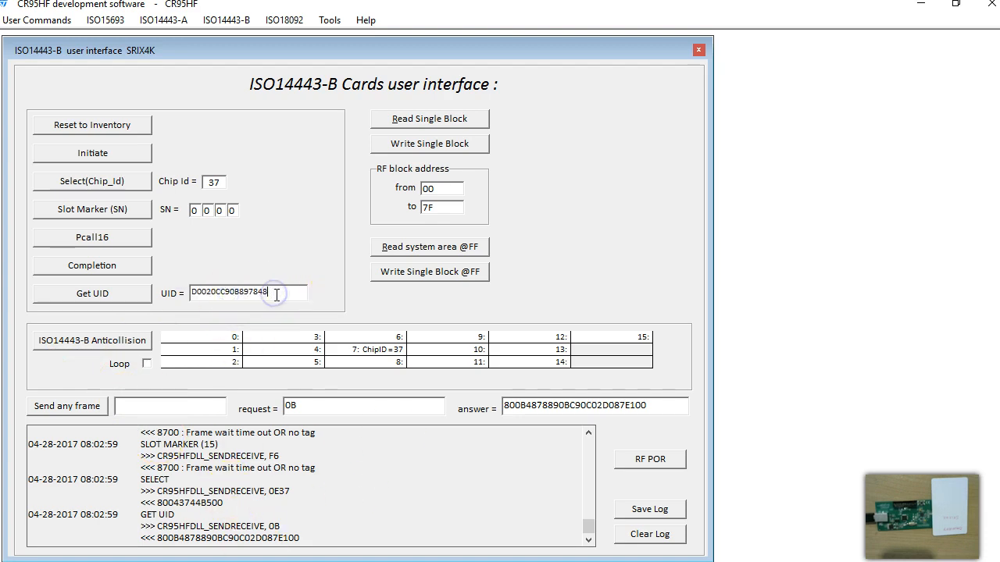
drag(582, 528, 574, 445)
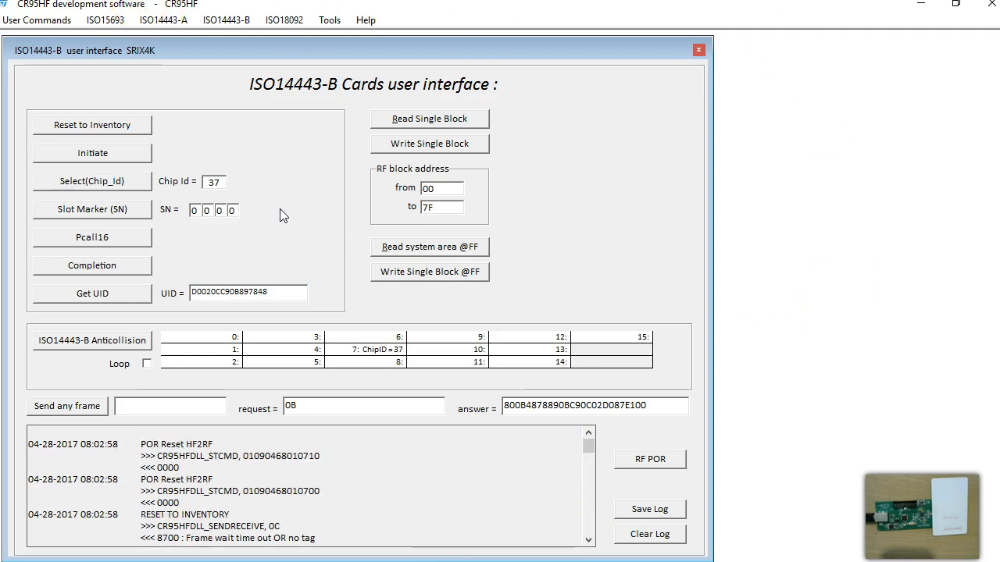
double_click(273, 456)
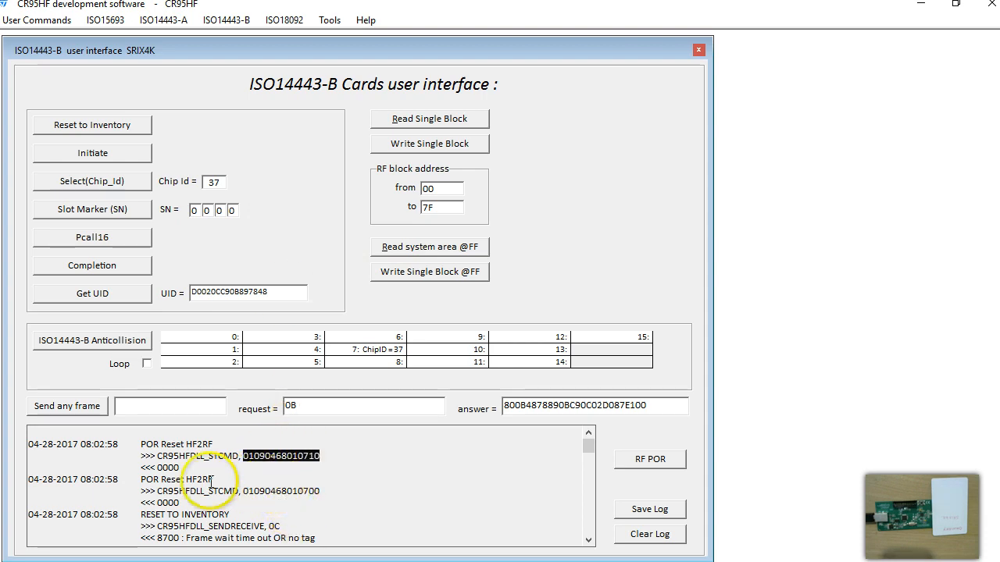
double_click(187, 457)
click(202, 498)
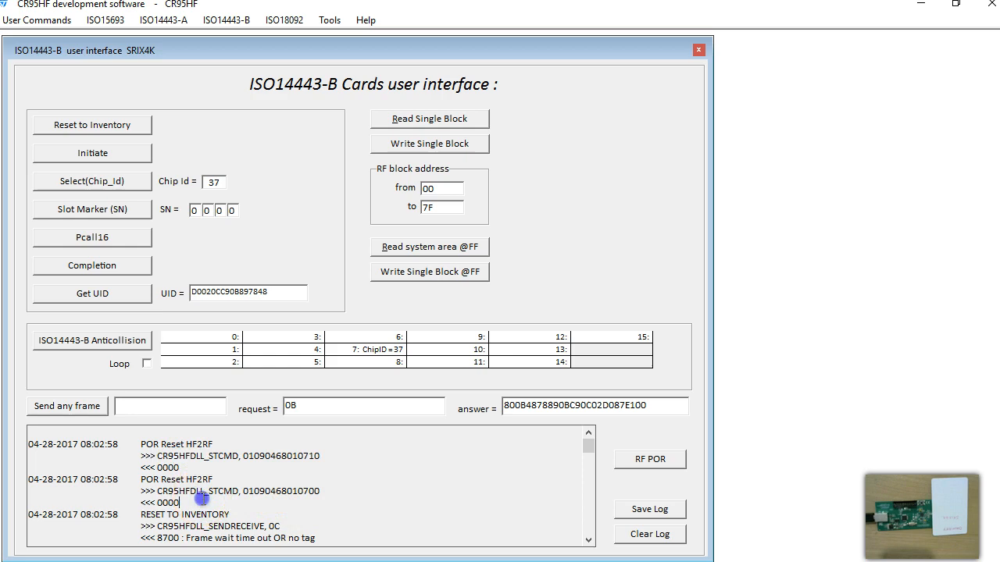
double_click(194, 455)
double_click(213, 458)
double_click(175, 456)
double_click(223, 456)
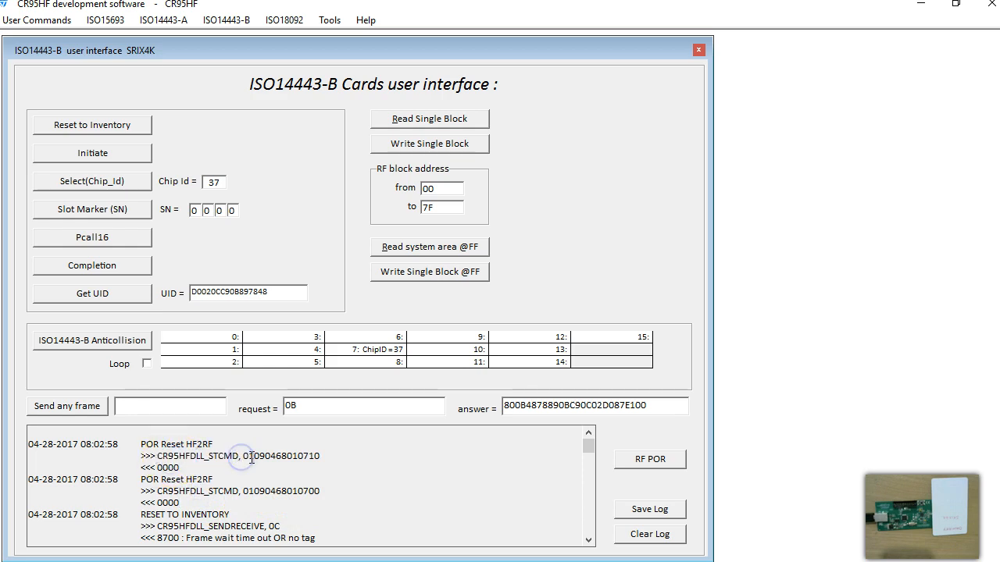
drag(245, 456, 341, 457)
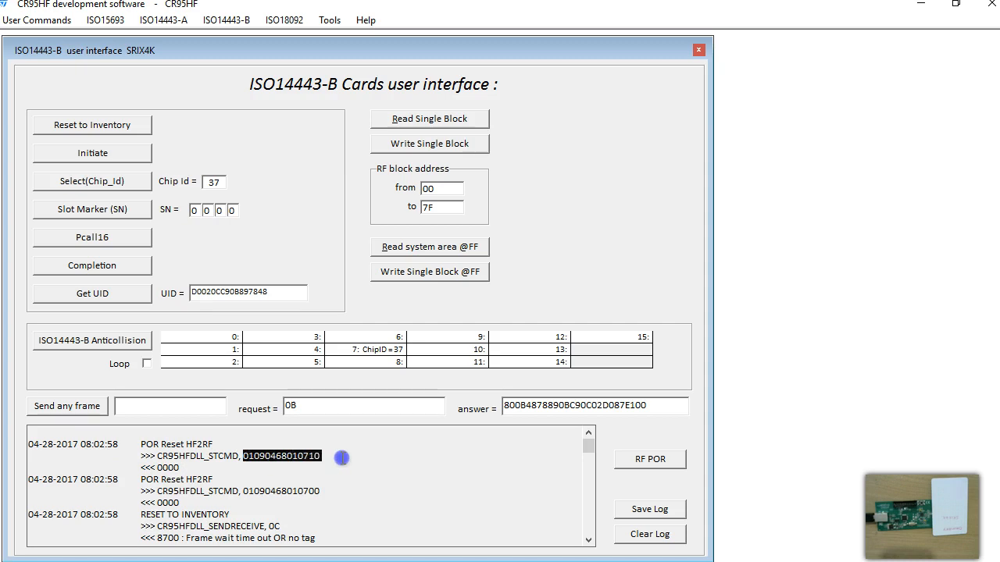
click(268, 487)
Step: Examine both POR Reset HF2RF entries in the log, highlighting the word Reset, the two entries together and the end of the HF2RF label
double_click(178, 443)
click(205, 474)
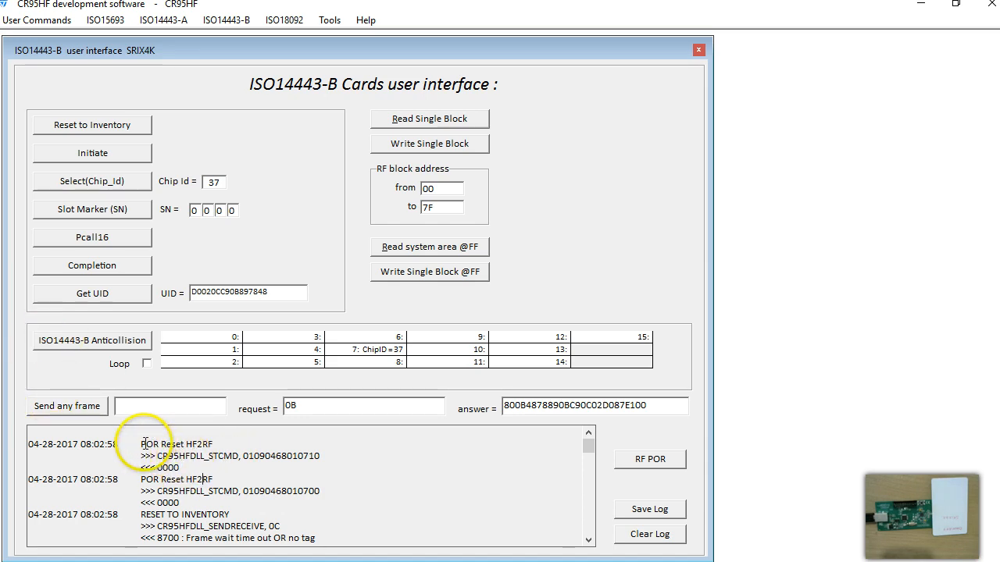
double_click(173, 444)
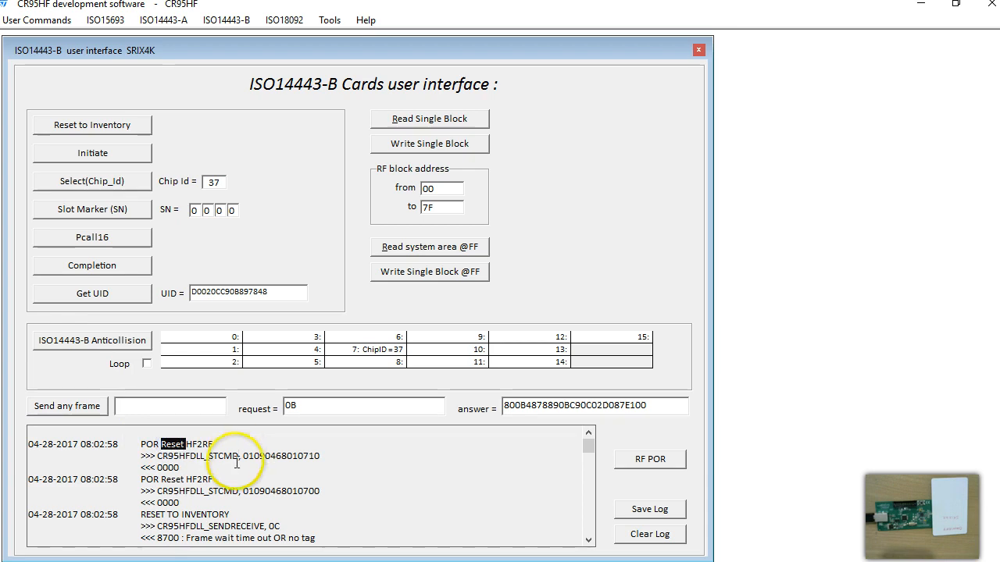
drag(181, 502, 17, 445)
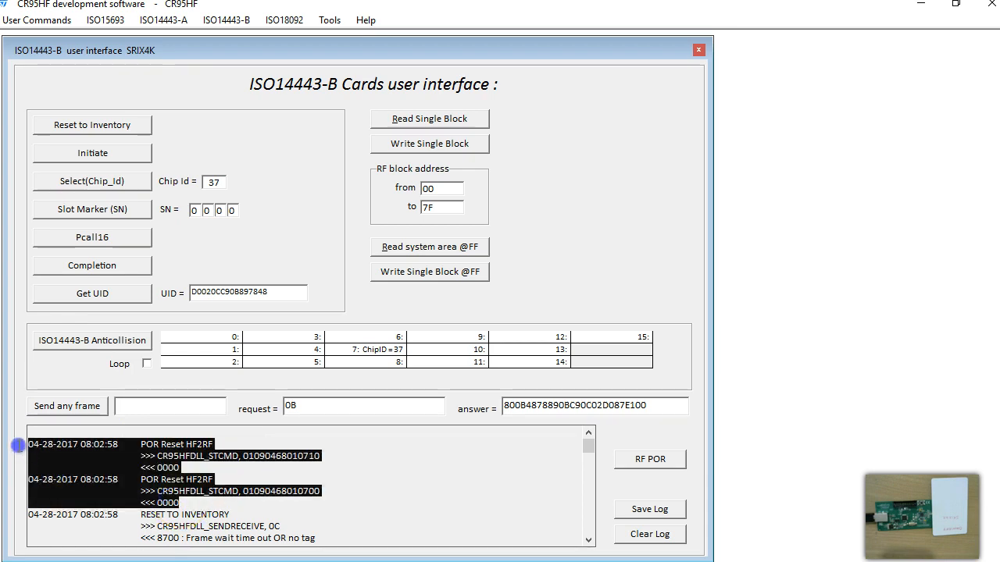
click(295, 488)
click(204, 503)
click(310, 456)
click(289, 467)
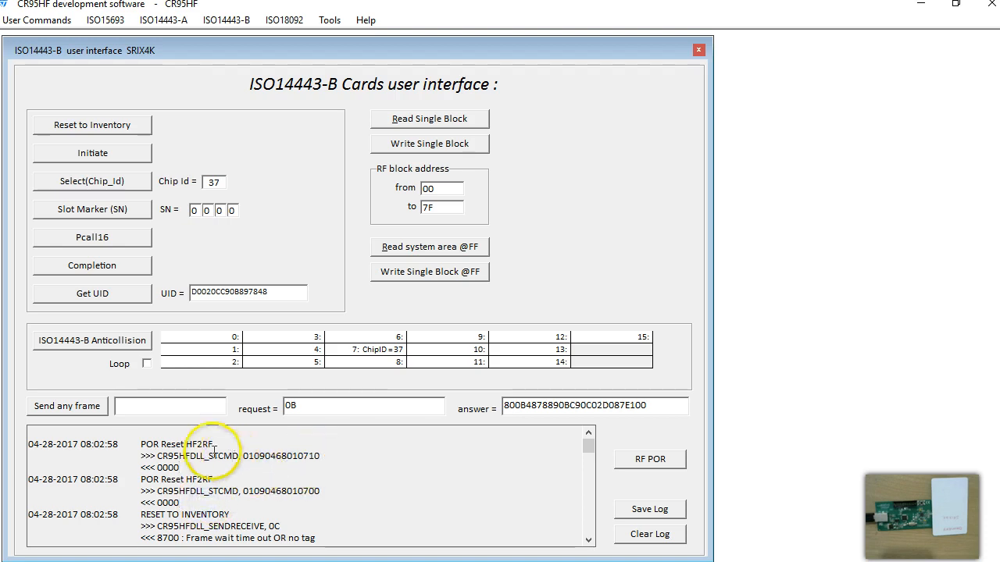
drag(197, 444, 214, 445)
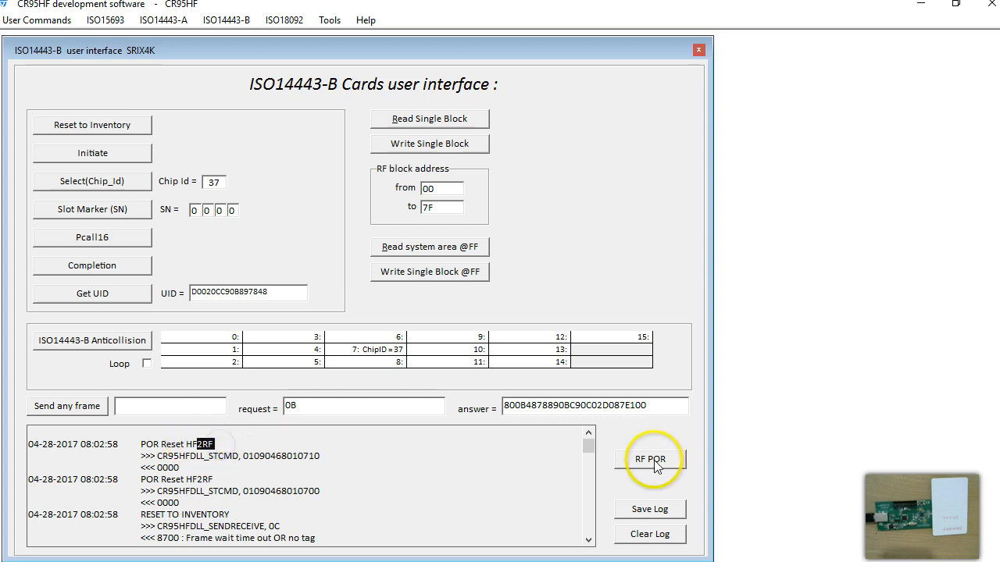
click(310, 485)
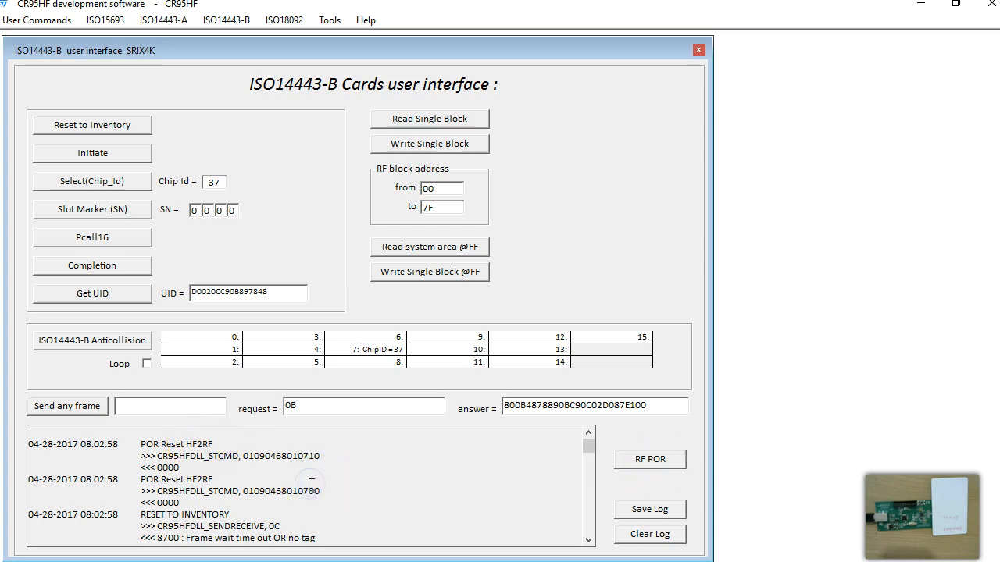
click(241, 469)
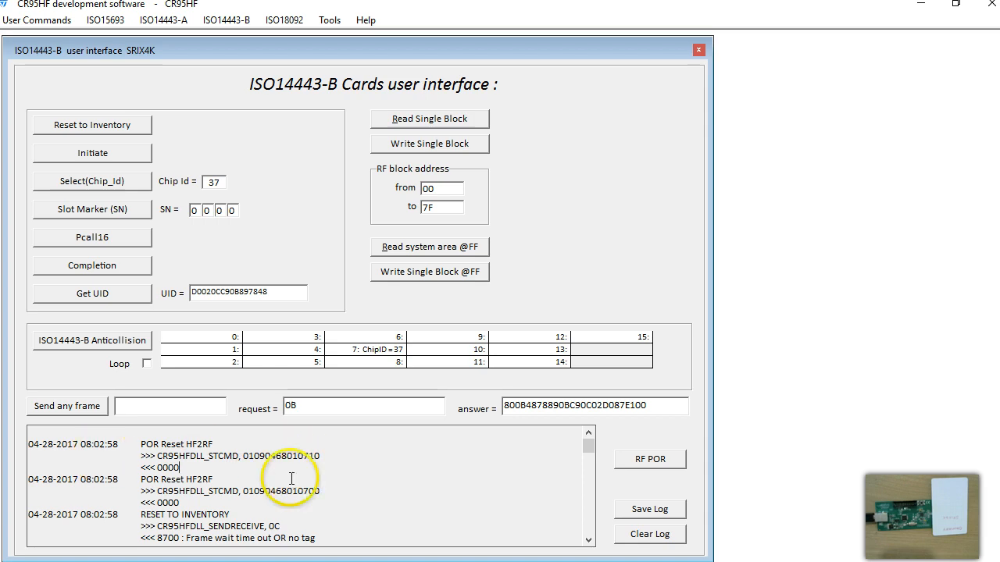
Step: Compare the two POR Reset entries, highlighting the whole first entry and then the second entry's CR95HFDLL_STCMD line
drag(201, 469, 20, 442)
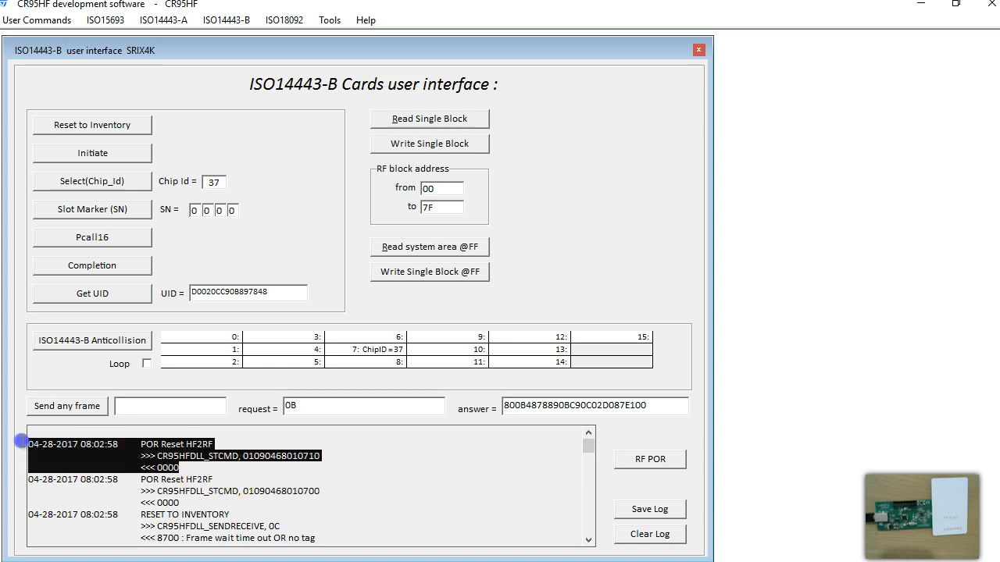
click(136, 464)
click(306, 458)
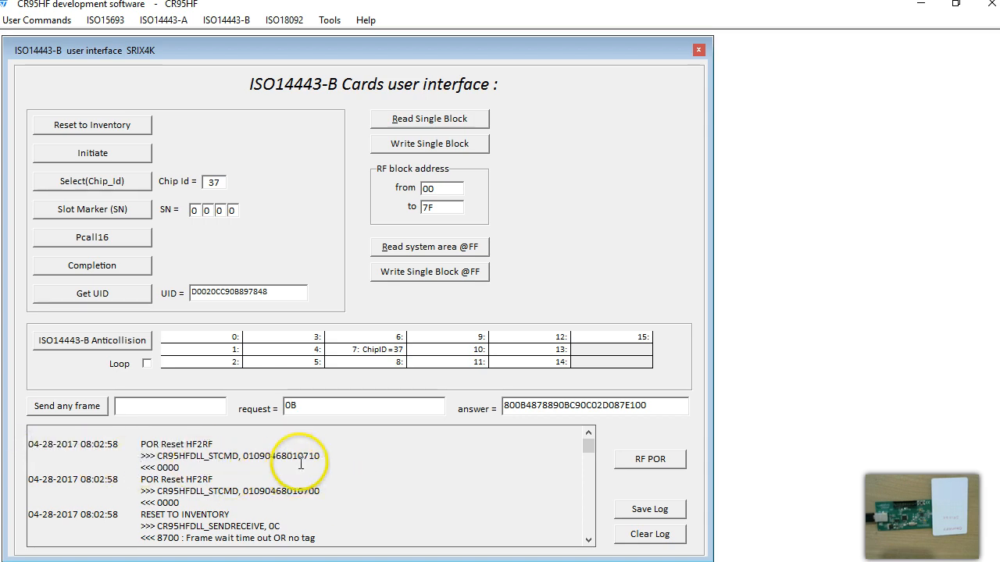
click(624, 460)
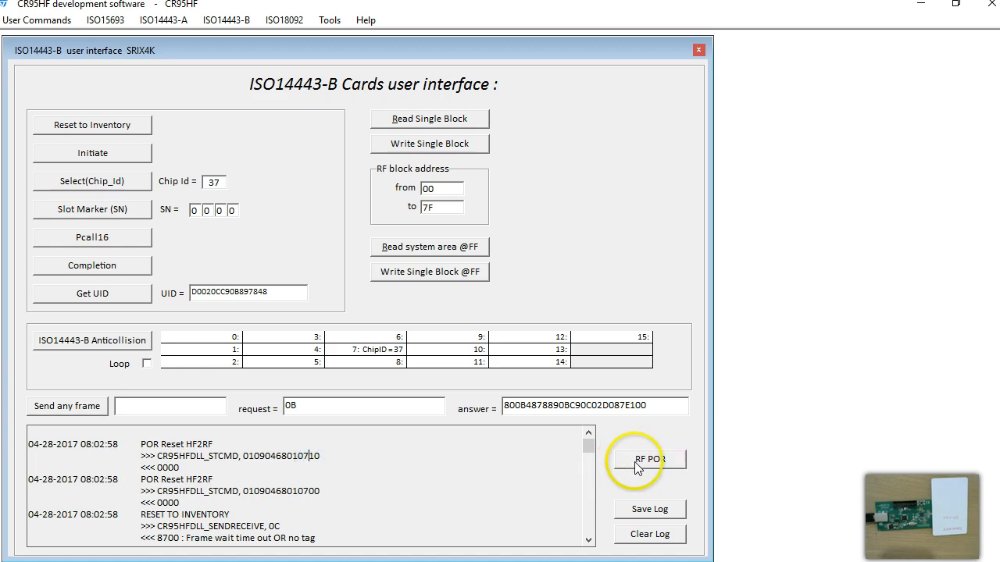
click(247, 476)
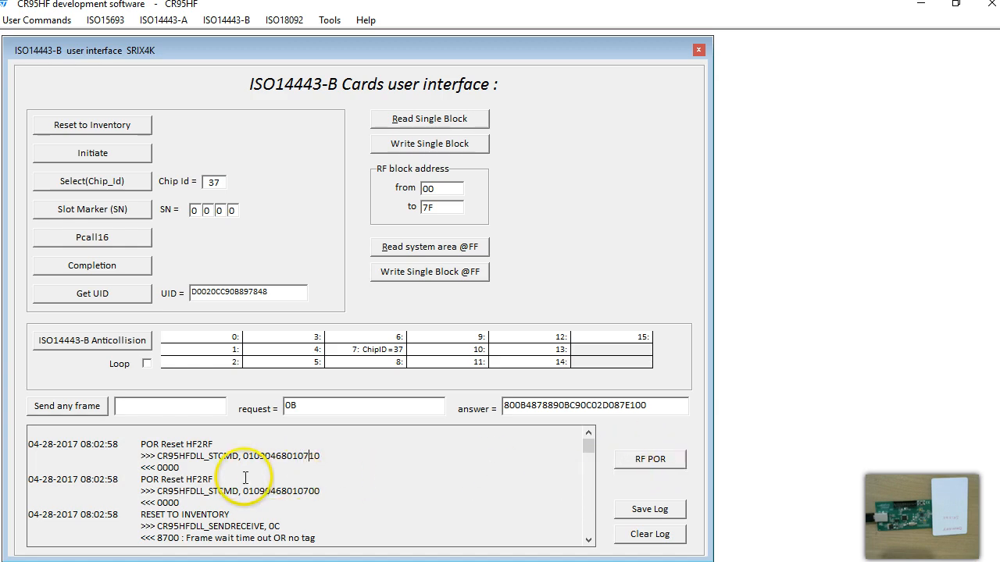
click(243, 489)
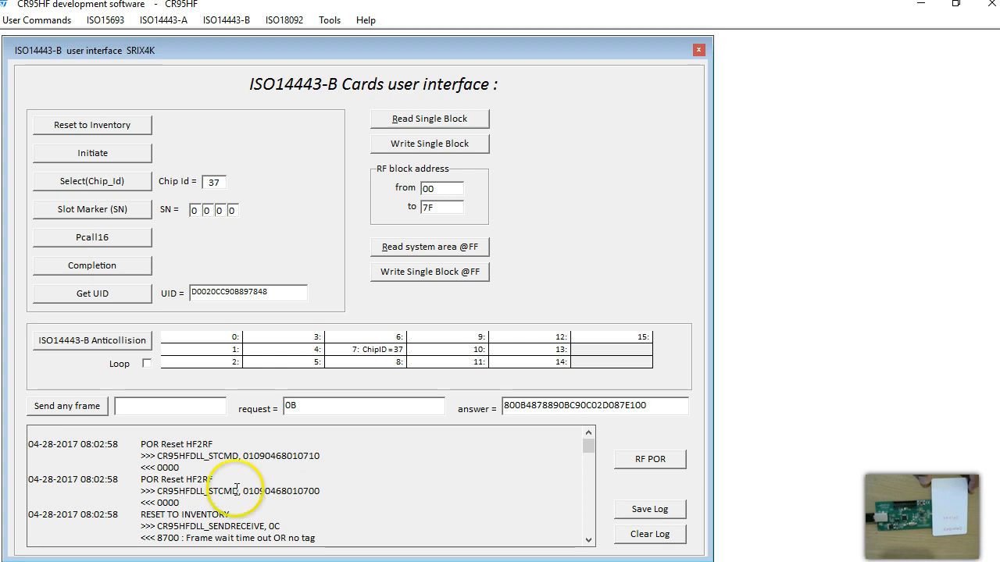
drag(321, 491, 50, 484)
click(219, 493)
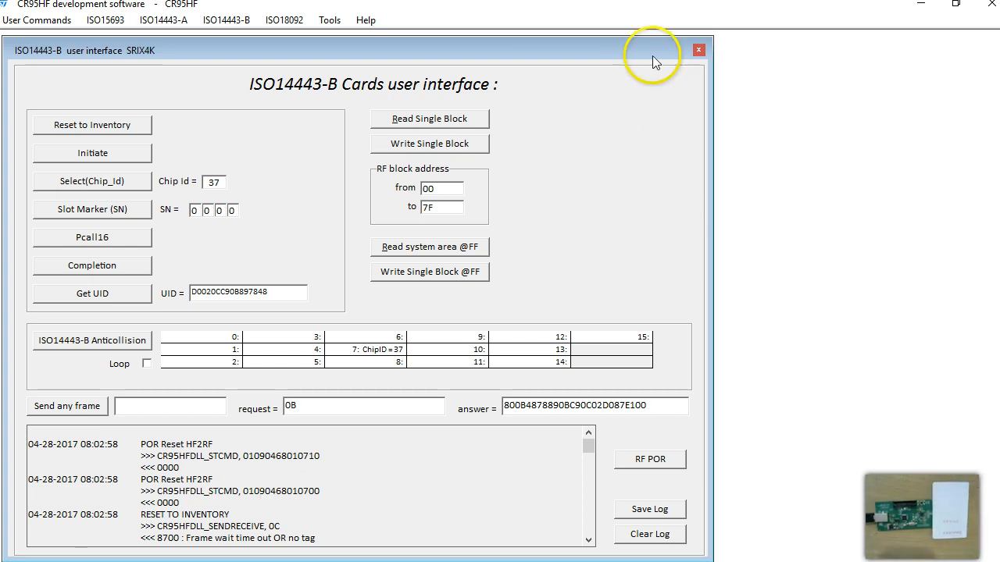
Step: Close the SRIX4K card interface and open it again
click(699, 50)
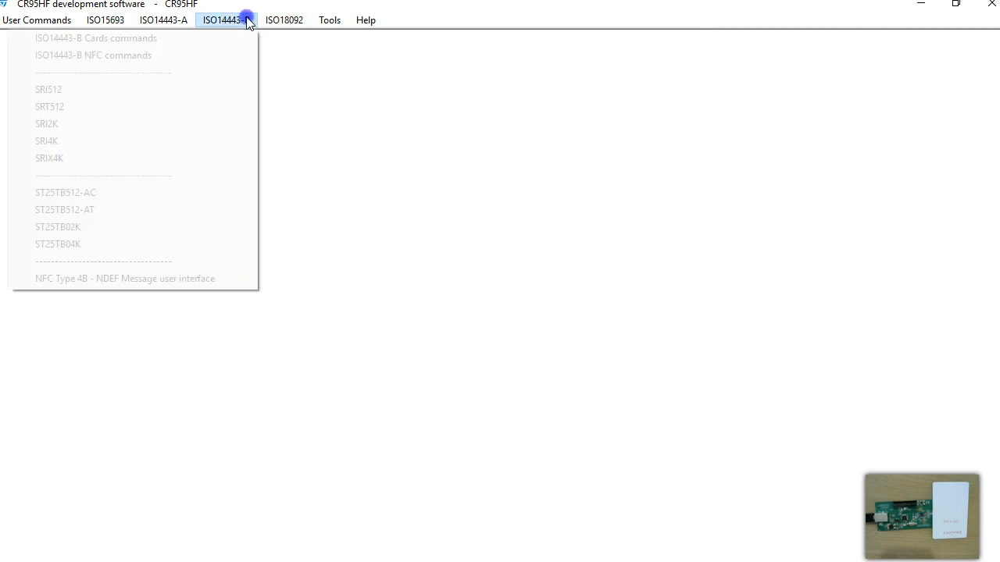
click(251, 21)
click(75, 158)
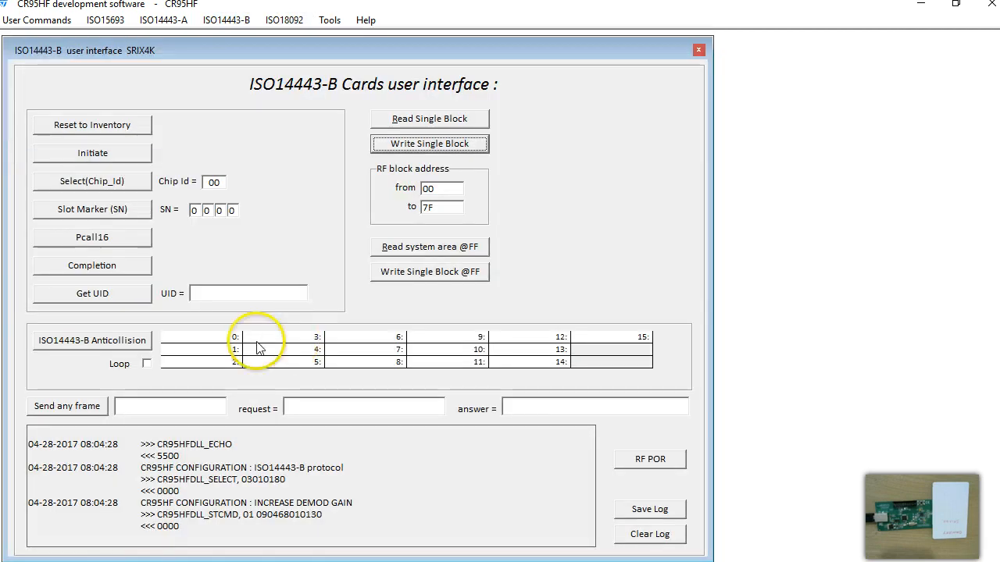
Step: Clear the startup log of the reopened interface and run the ISO14443-B anticollision sequence
click(637, 537)
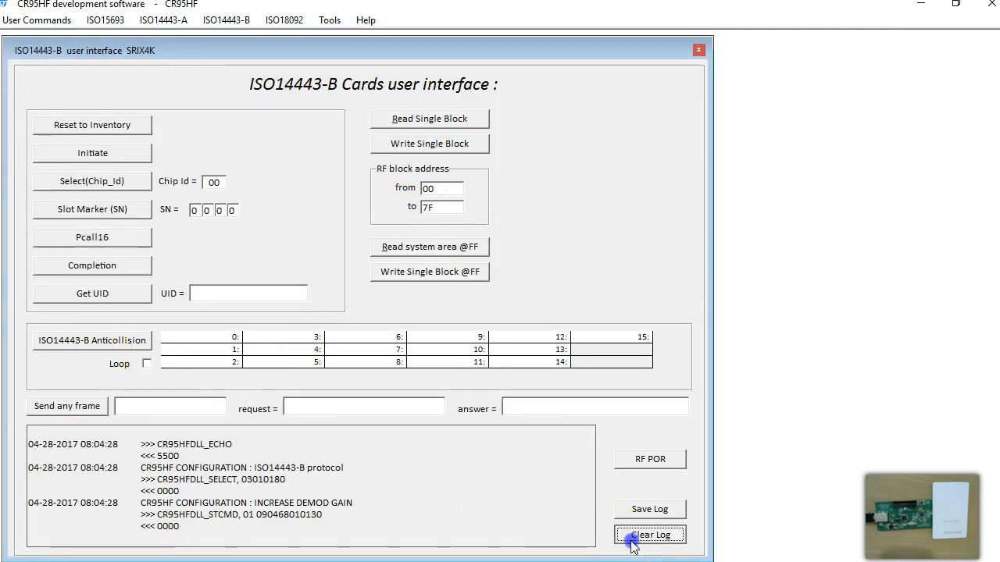
click(75, 343)
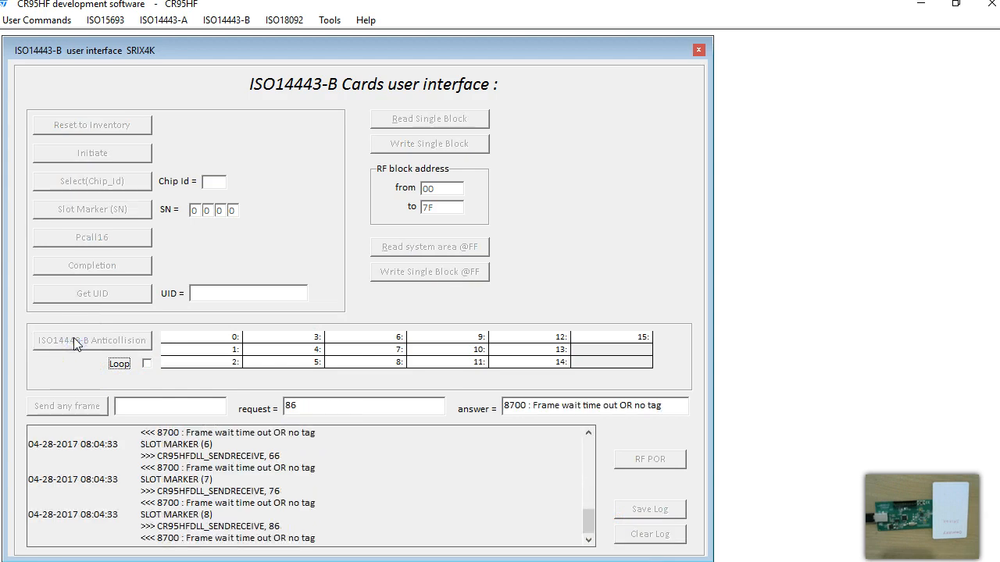
click(239, 444)
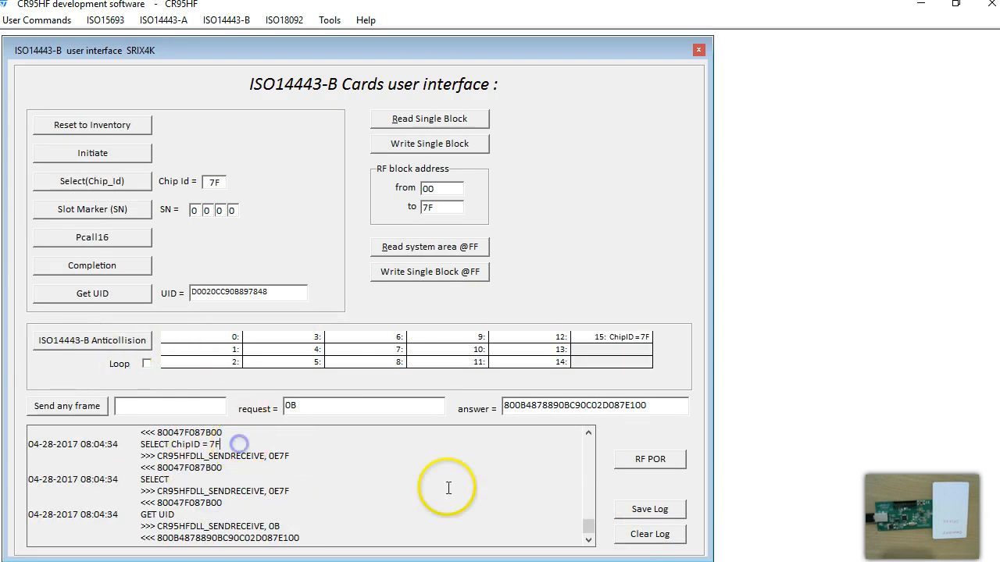
Step: Return to the start of the new anticollision log and highlight its two POR Reset HF2RF entries
drag(588, 526, 587, 442)
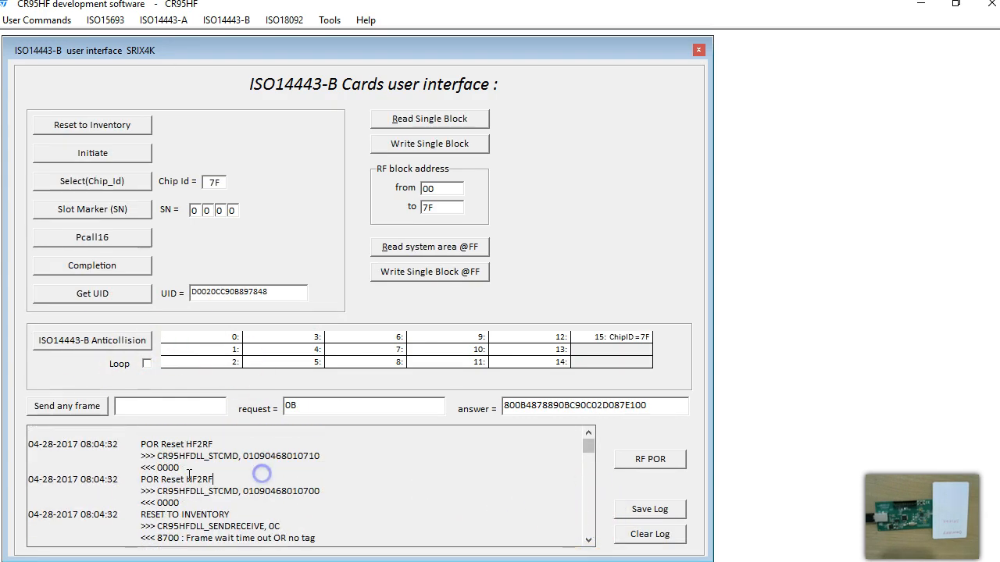
drag(188, 505, 7, 444)
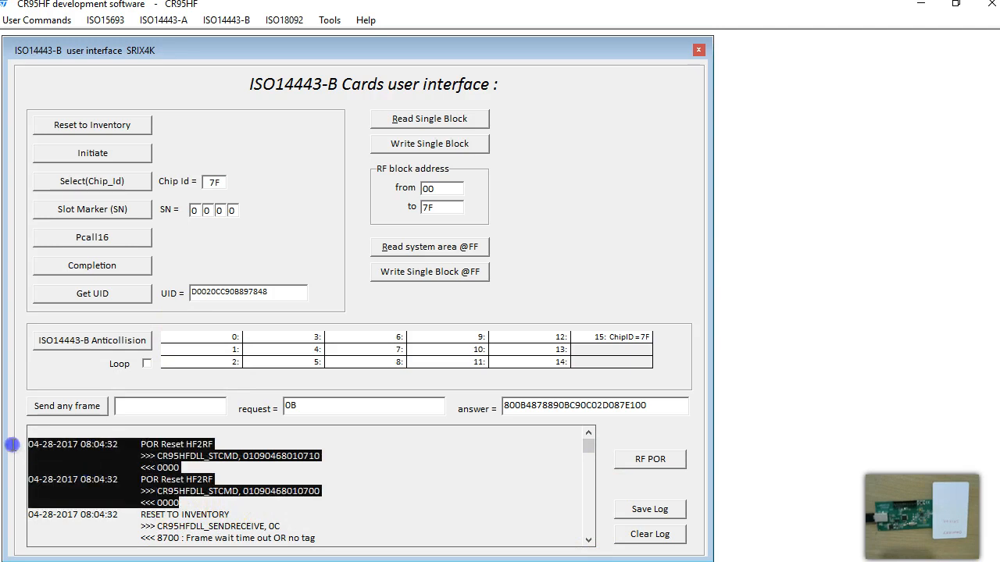
click(187, 464)
double_click(192, 462)
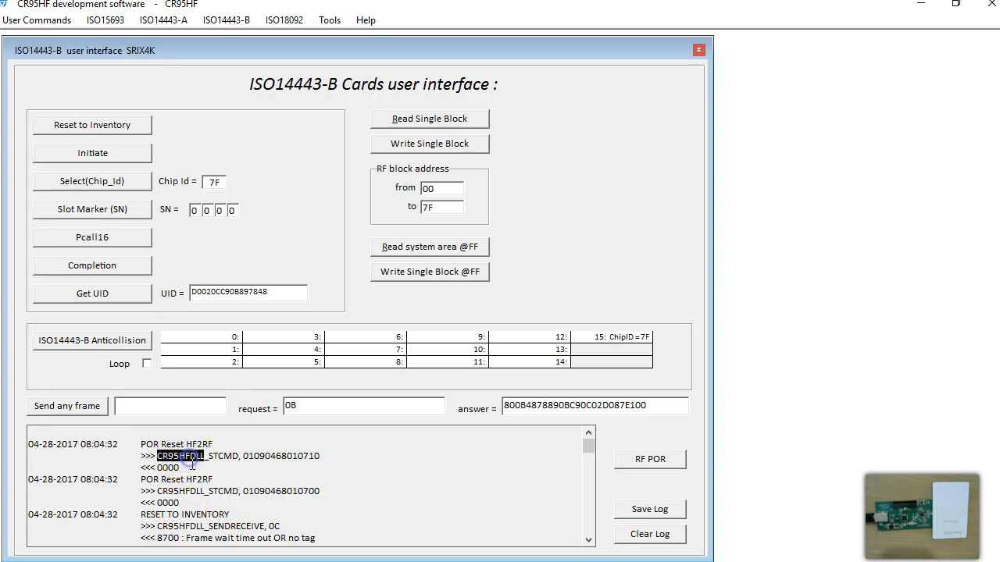
click(334, 507)
Step: Highlight the RESET TO INVENTORY entry that follows the POR Reset commands in the log
scroll(334, 508, down, 1)
double_click(192, 480)
click(164, 478)
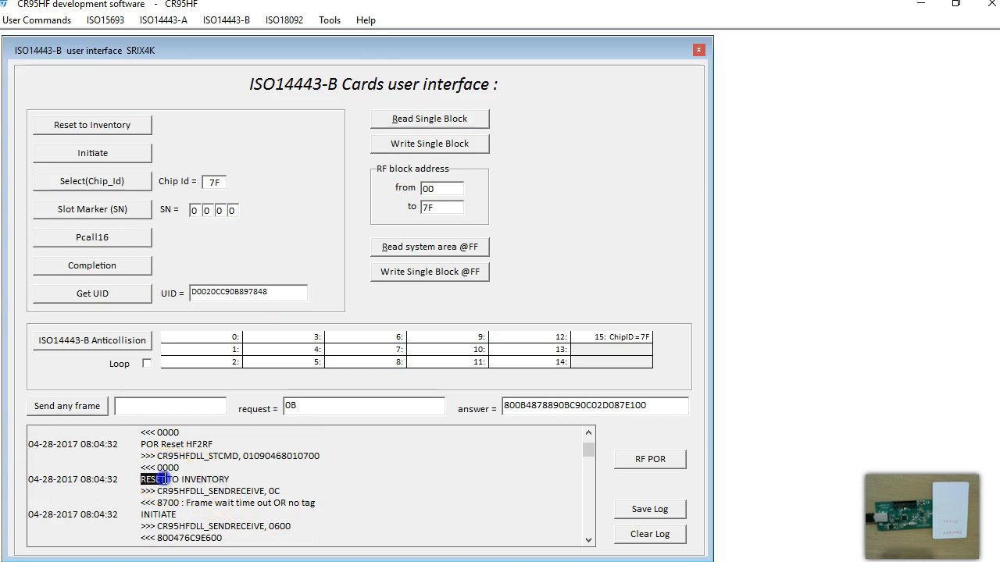
double_click(191, 478)
drag(142, 479, 248, 483)
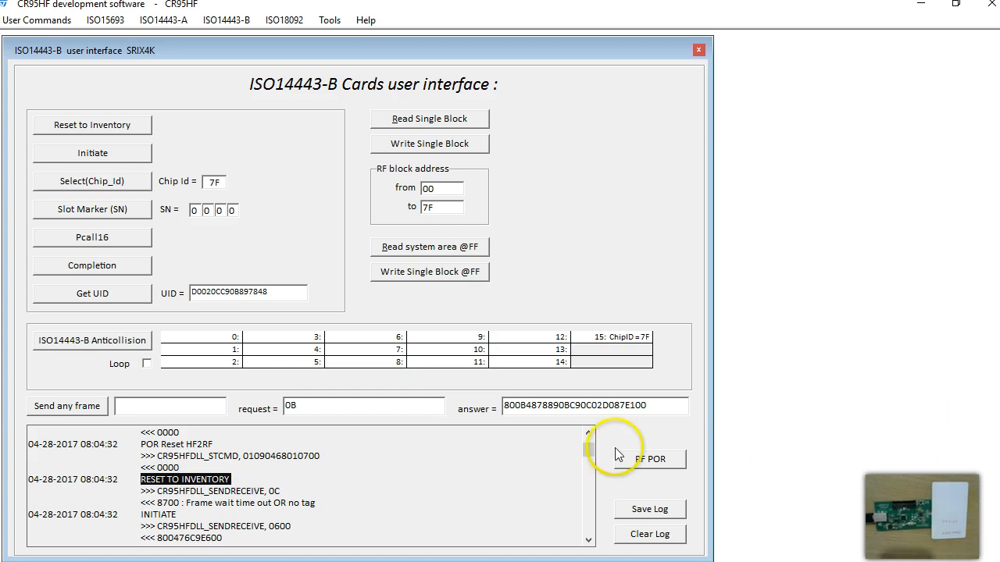
Step: Handwrite the note 9.6 in red in the blank area beside the card interface, and clear it
click(350, 561)
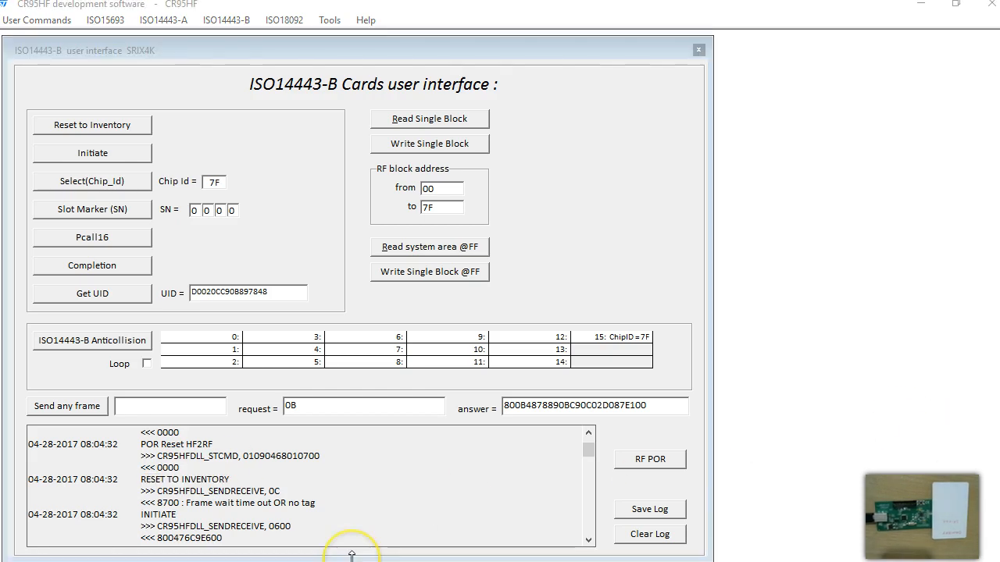
drag(774, 153, 781, 229)
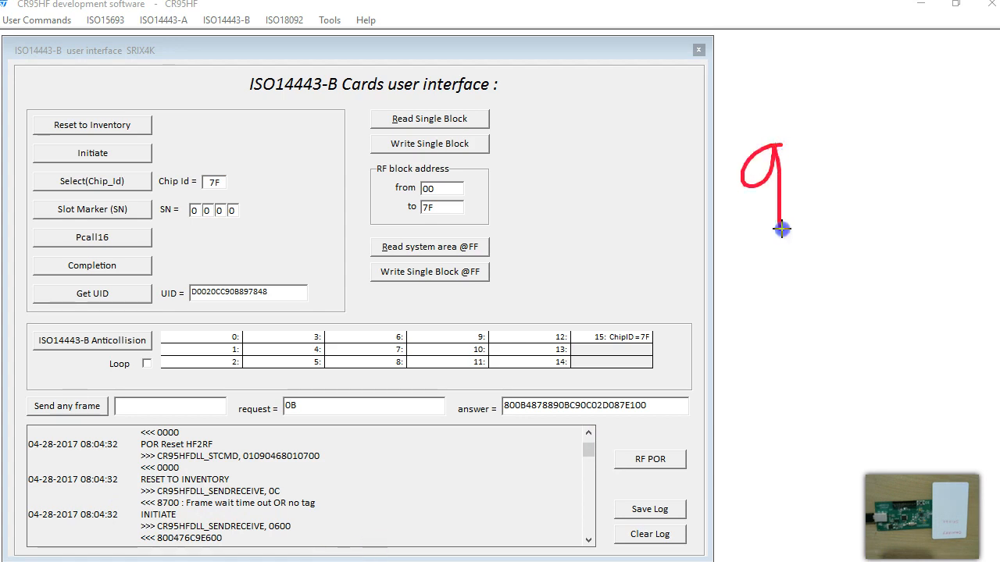
drag(859, 123, 859, 180)
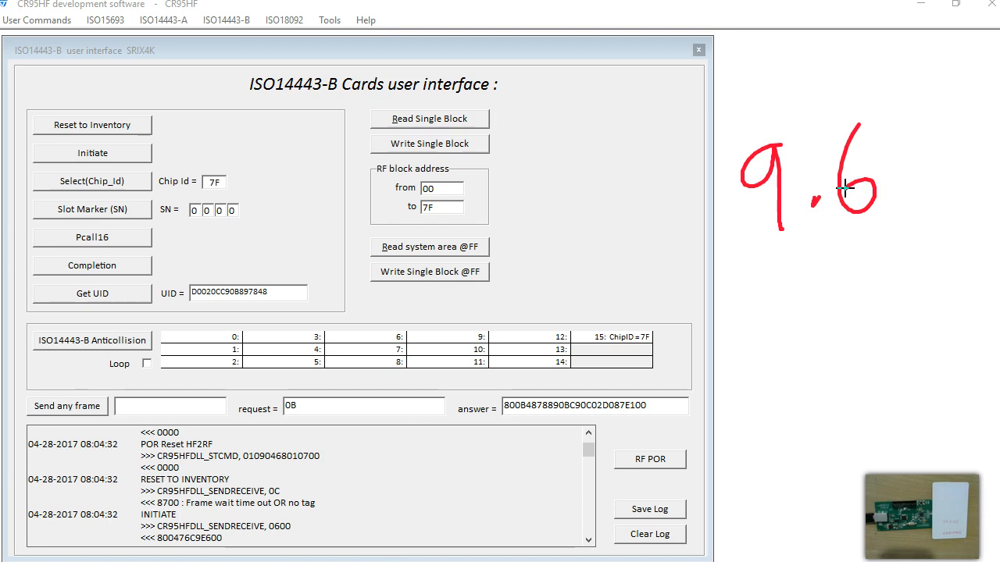
key(Escape)
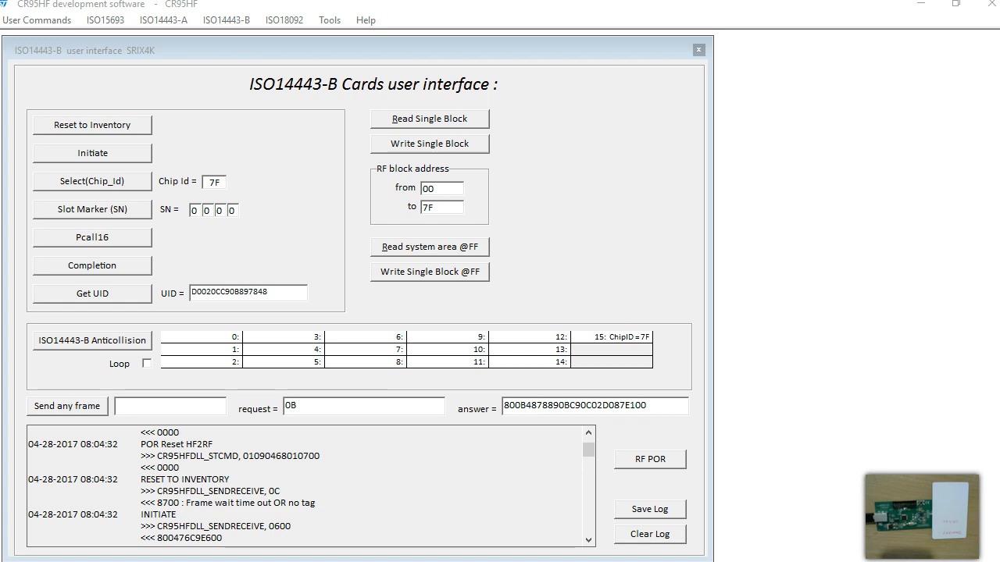
Step: Highlight the whole RESET TO INVENTORY block in the log with its 0C request and response, and reselect the word INVENTORY
drag(320, 504, 25, 471)
click(169, 492)
double_click(185, 480)
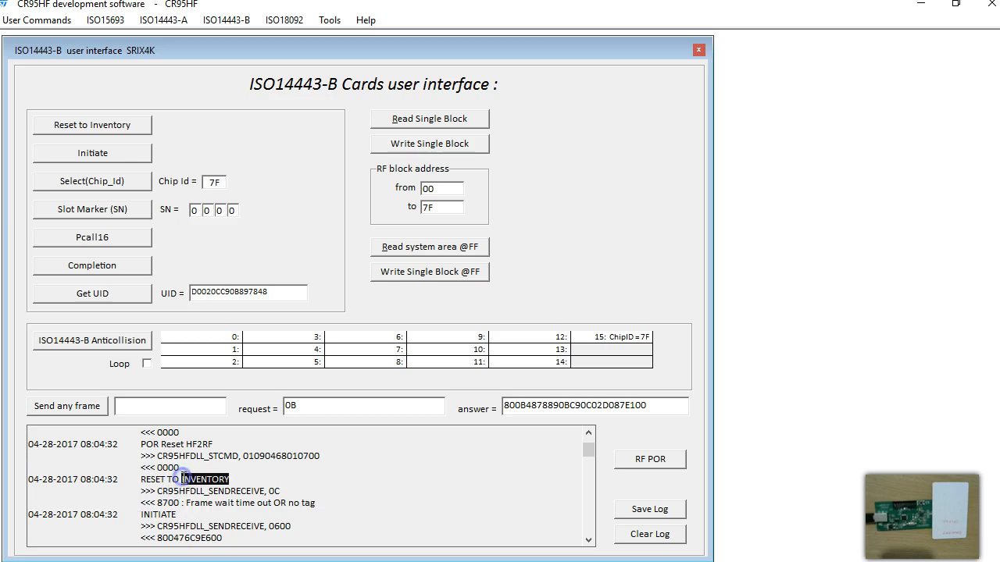
click(169, 479)
Step: Highlight the INITIATE entry with its 0600 request and response in the log, and select the Chip Id value
scroll(201, 502, down, 1)
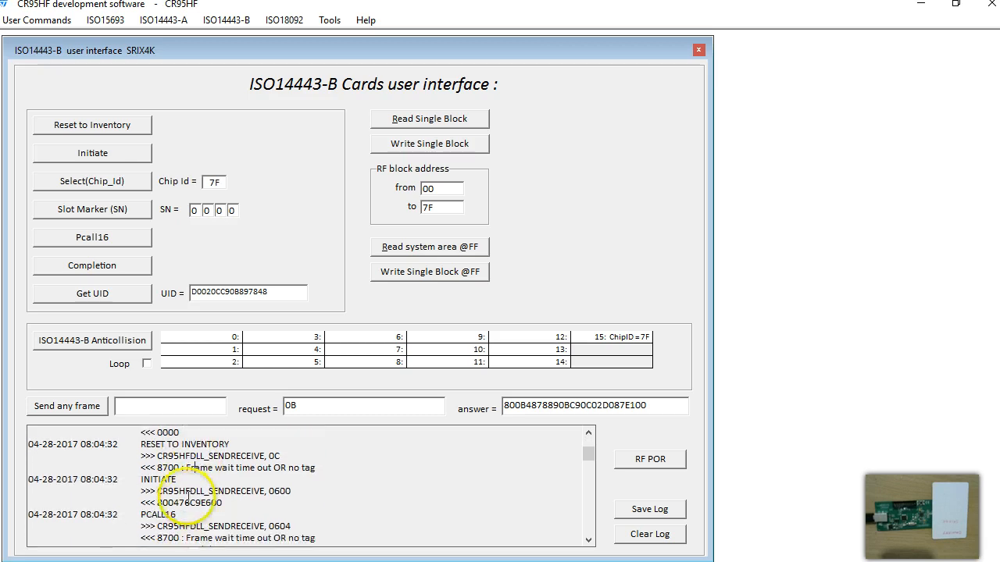
drag(144, 482, 43, 479)
click(241, 509)
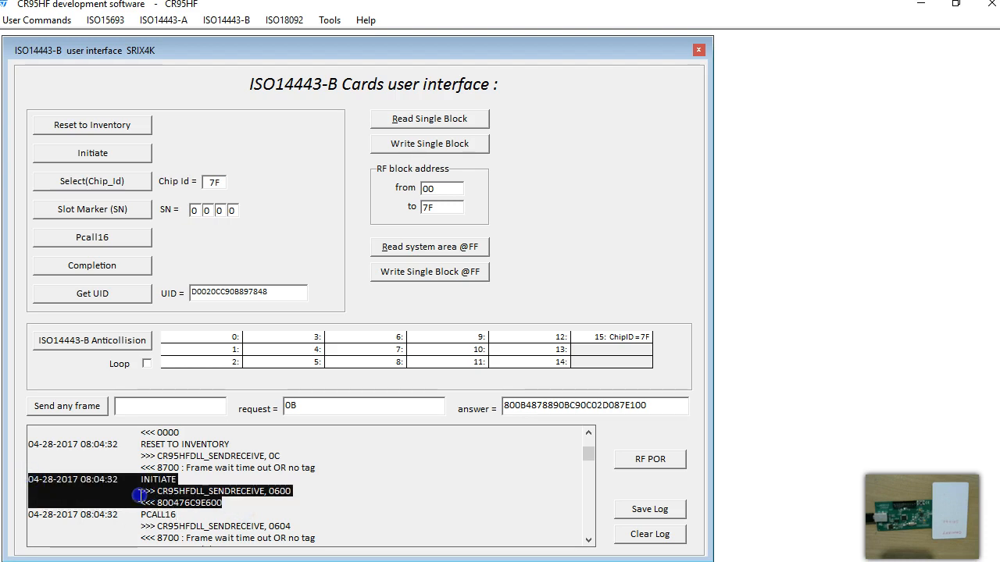
click(228, 503)
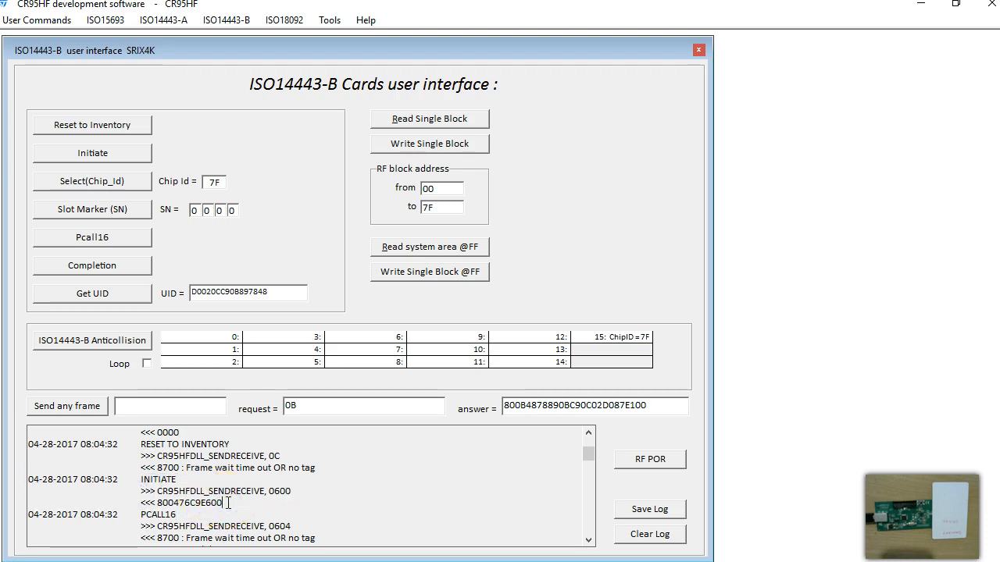
click(166, 484)
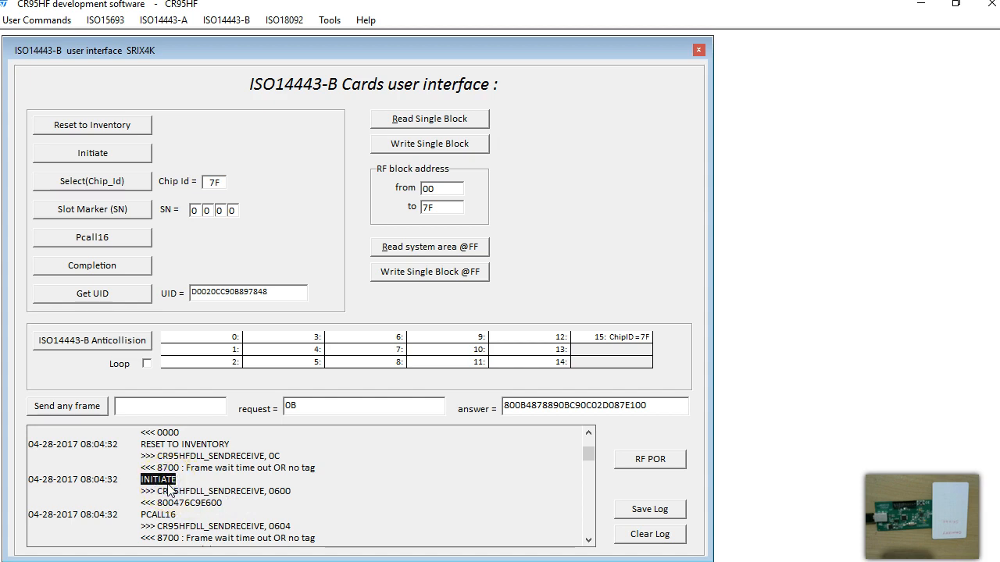
double_click(219, 181)
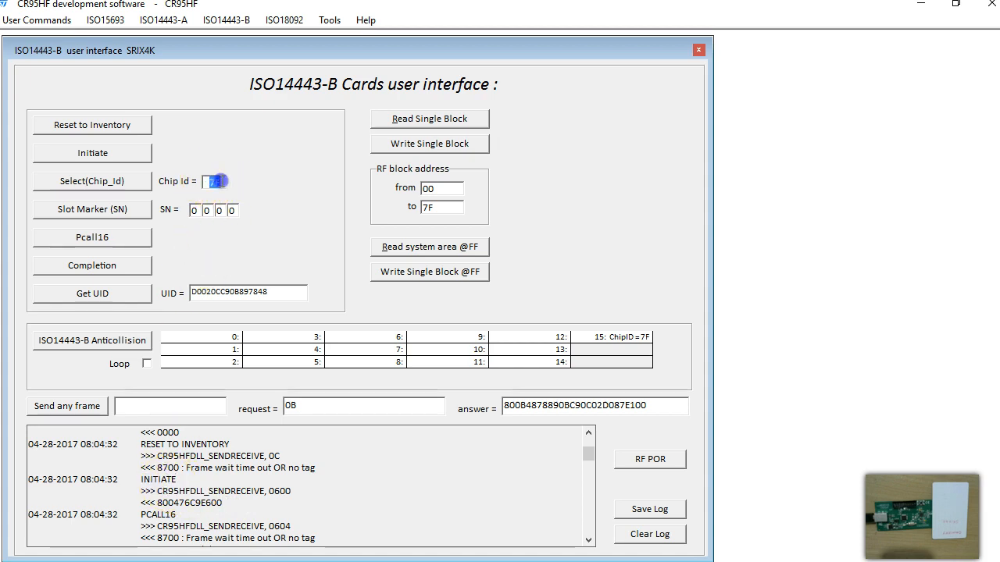
click(250, 515)
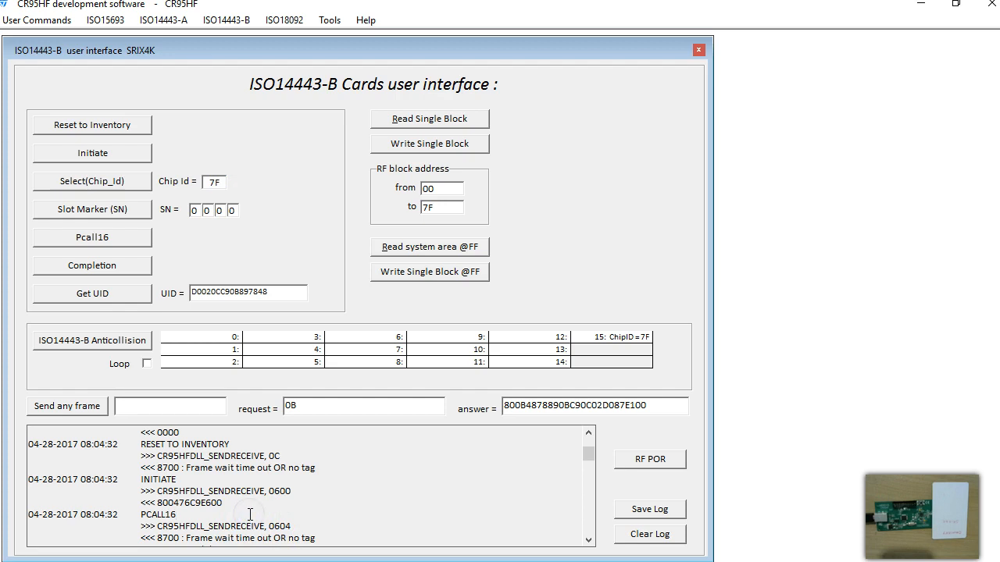
Step: Highlight the PCALL16 entry with its 0604 request and response in the log
scroll(238, 500, down, 1)
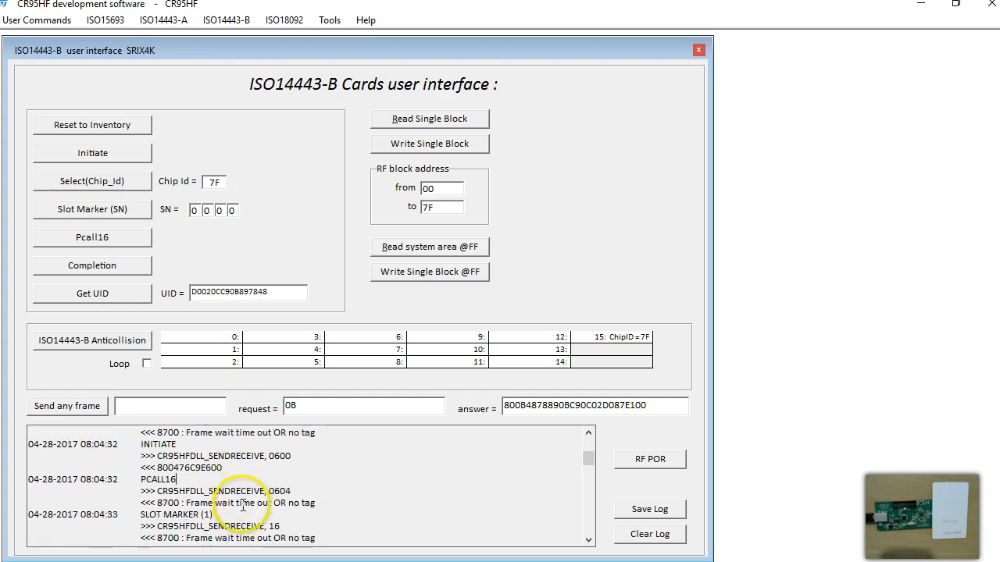
drag(141, 479, 312, 504)
click(372, 499)
Step: Select the Chip Id value and sketch a row of red vertical strokes for its bits, with a brace and a downward arrow under the last ones
double_click(217, 182)
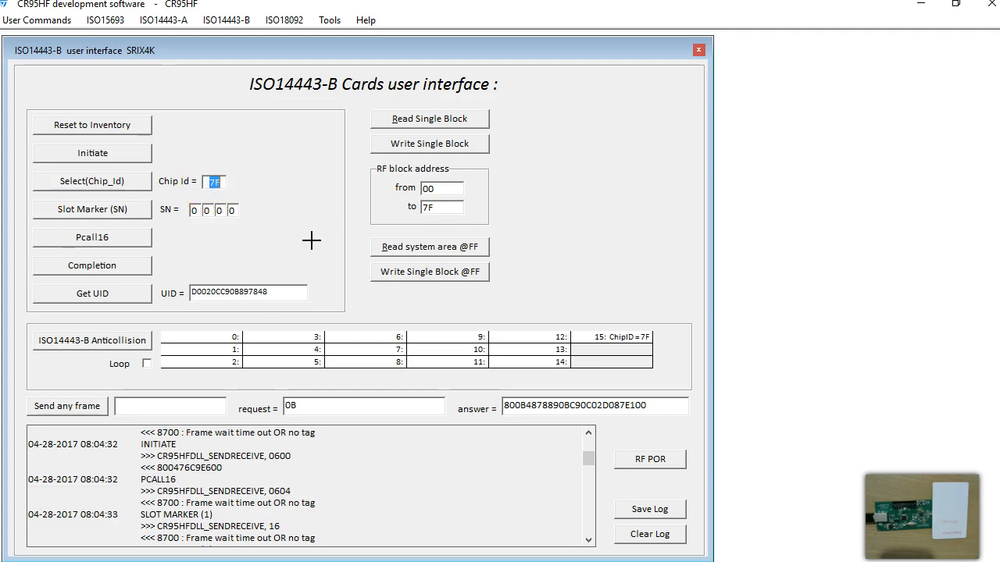
mouse_move(535, 156)
mouse_down()
mouse_move(567, 197)
mouse_move(566, 149)
mouse_up()
click(535, 141)
drag(651, 129, 650, 203)
drag(685, 124, 686, 201)
drag(738, 110, 734, 191)
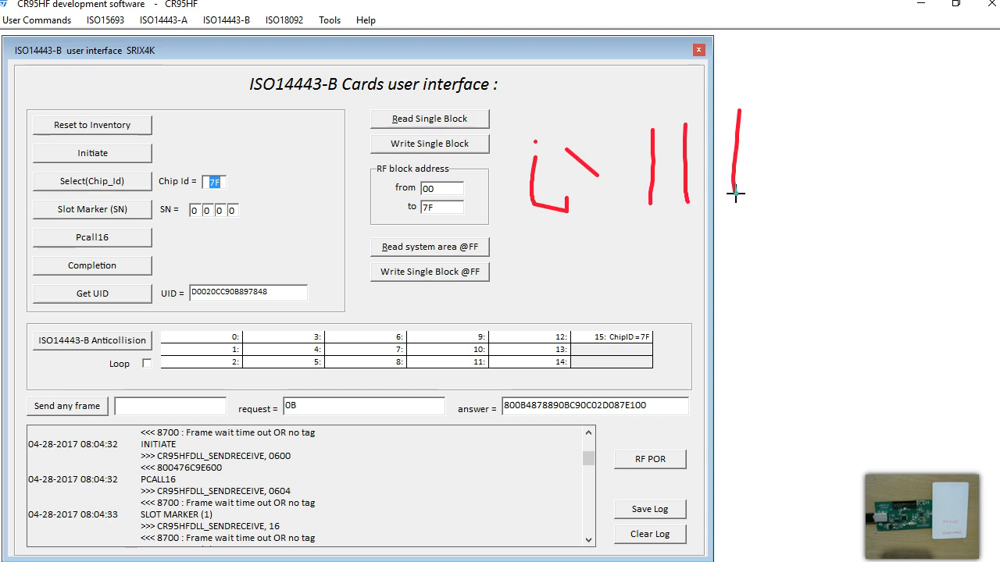
drag(787, 113, 781, 193)
drag(832, 103, 829, 190)
drag(882, 107, 881, 185)
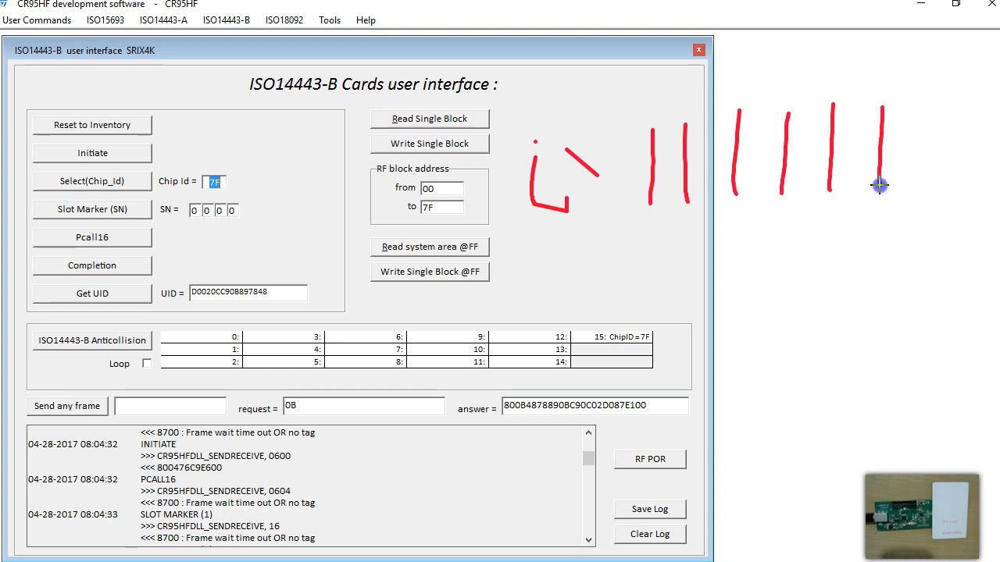
drag(948, 80, 943, 184)
mouse_move(773, 221)
mouse_down()
mouse_move(924, 210)
mouse_move(968, 192)
mouse_up()
mouse_move(855, 235)
mouse_down()
mouse_move(860, 293)
mouse_move(876, 293)
mouse_up()
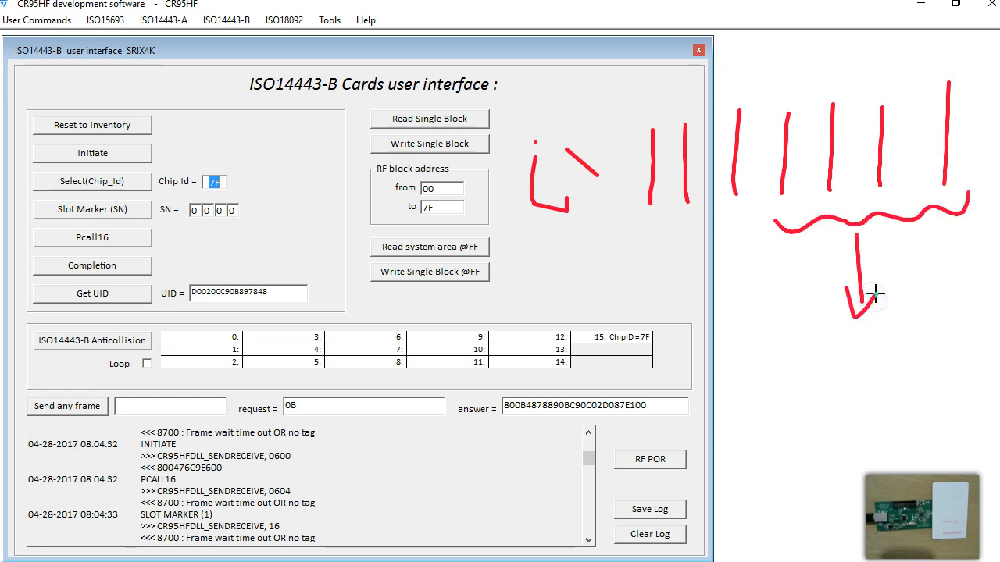
Step: Handwrite "Chip slot" below the arrow, add a wavy line under the brace, and clear all the red annotations
mouse_move(798, 363)
mouse_down()
mouse_move(817, 341)
mouse_move(867, 398)
mouse_move(902, 395)
mouse_move(927, 349)
mouse_up()
drag(853, 434, 843, 480)
mouse_move(873, 408)
mouse_down()
mouse_move(904, 457)
mouse_move(933, 440)
mouse_move(935, 390)
mouse_up()
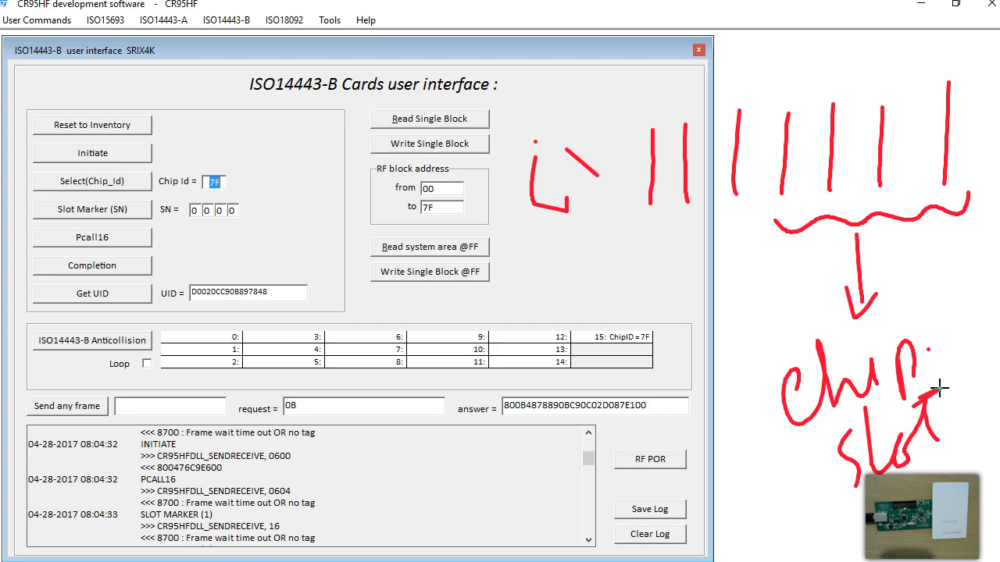
drag(834, 271, 970, 248)
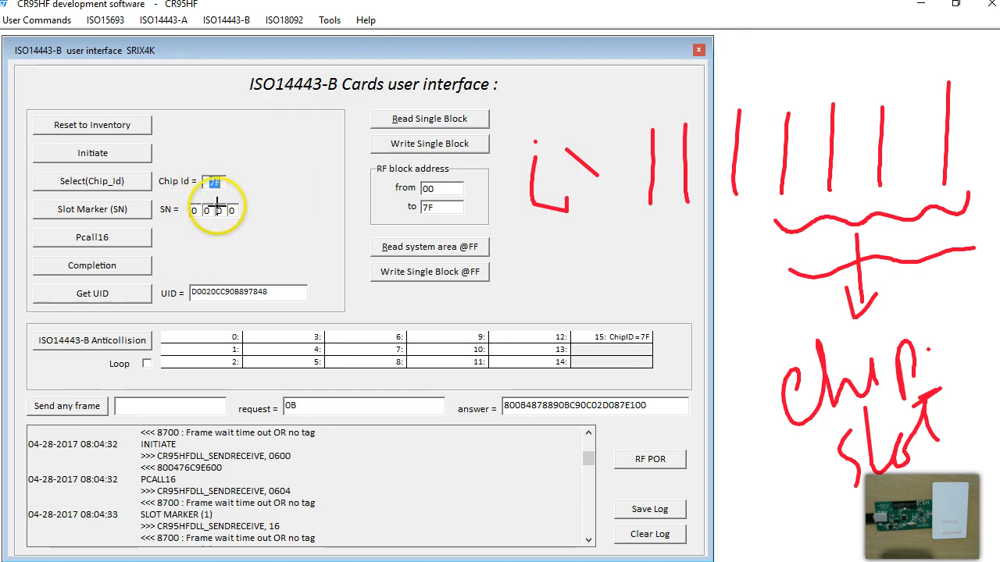
key(Escape)
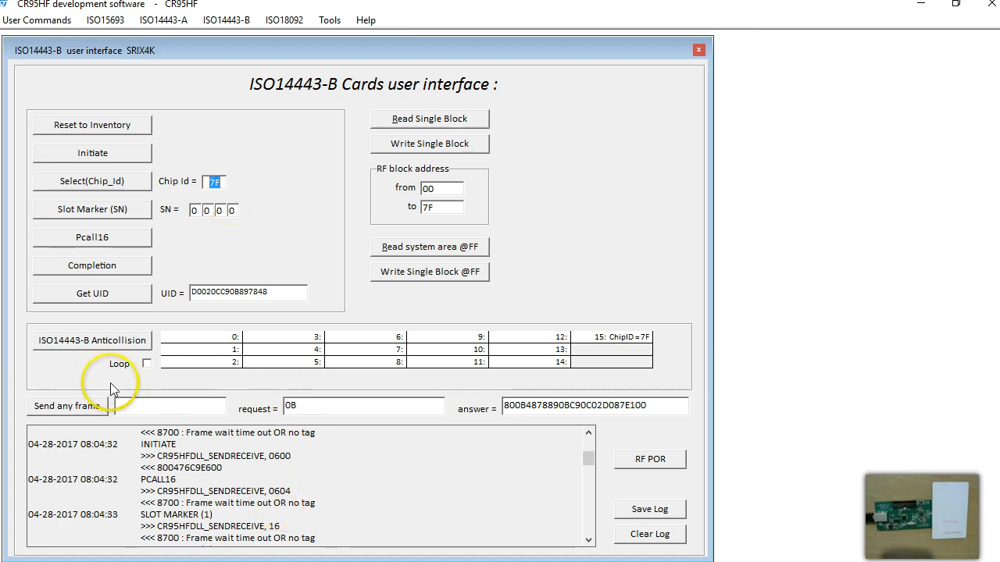
Step: Highlight the PCALL16 name again in the log, followed by its complete request and response
click(193, 509)
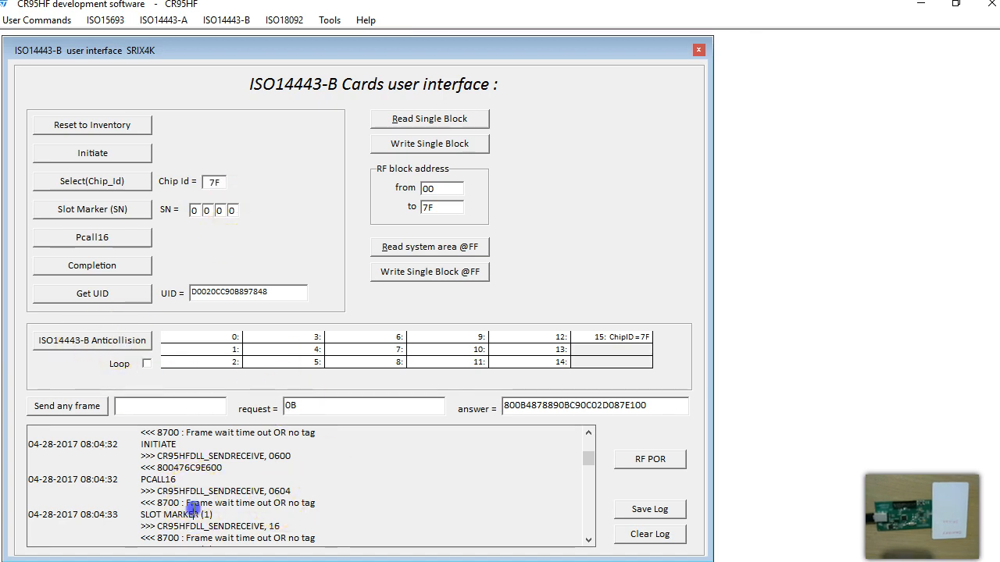
scroll(193, 509, down, 1)
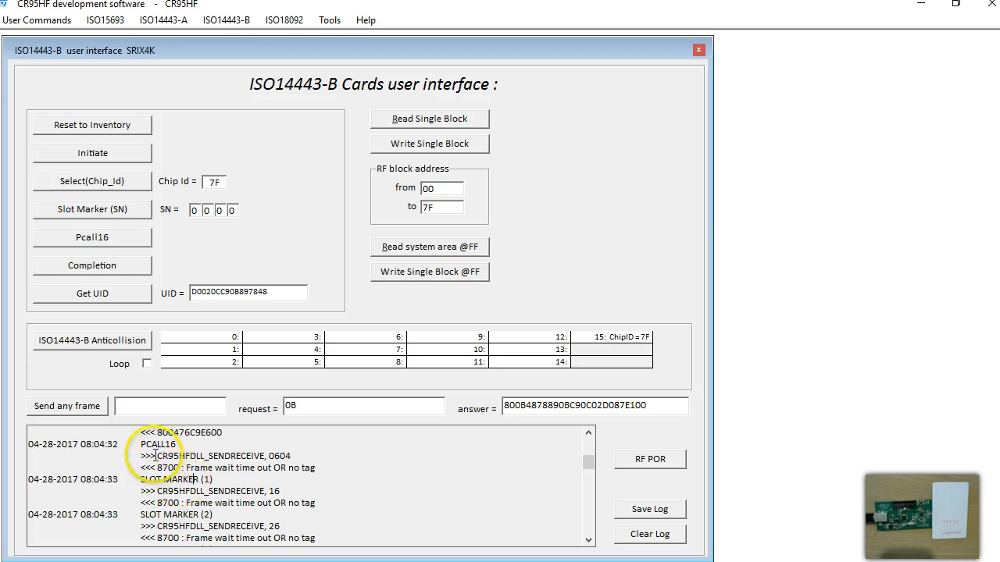
drag(141, 444, 164, 444)
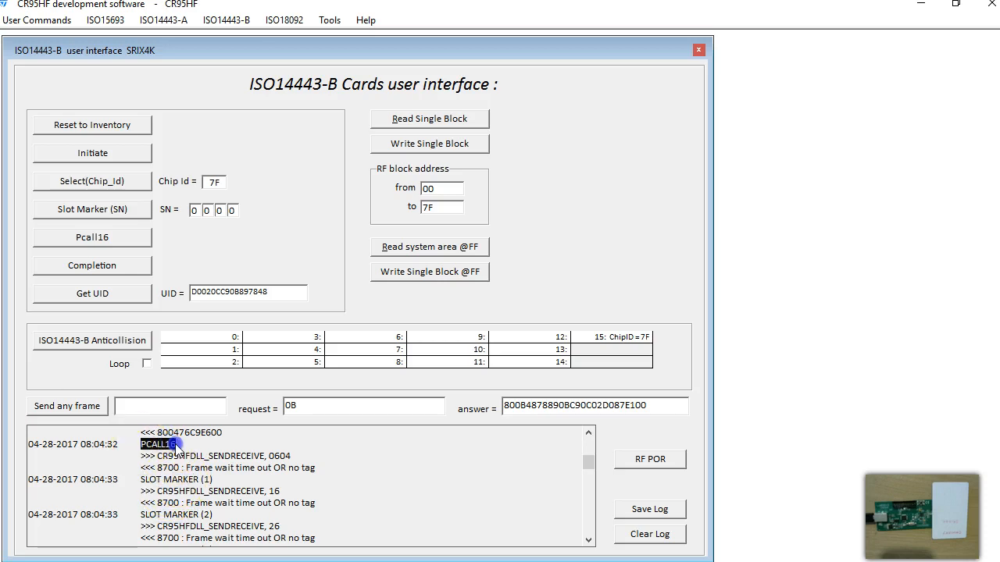
click(187, 445)
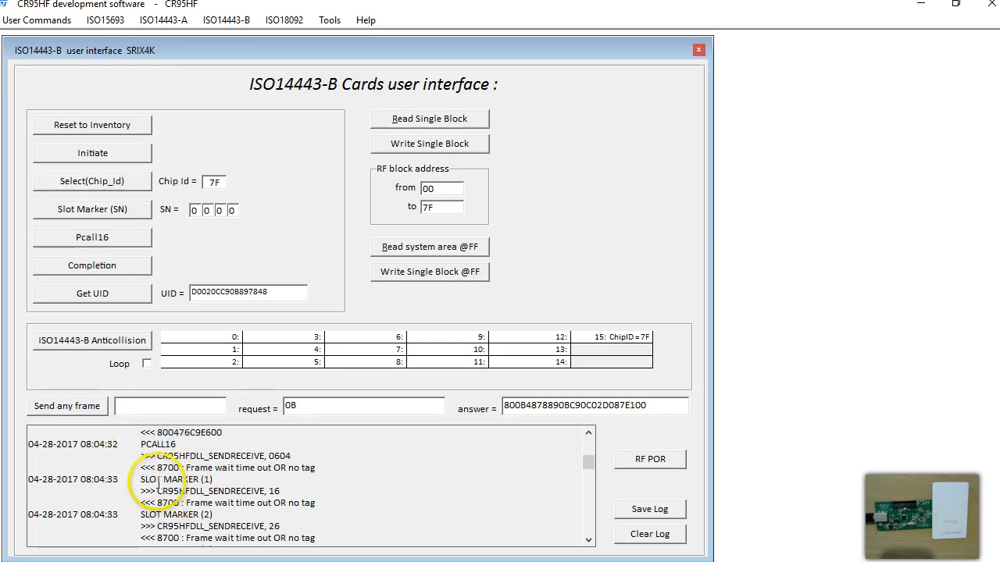
drag(141, 443, 285, 467)
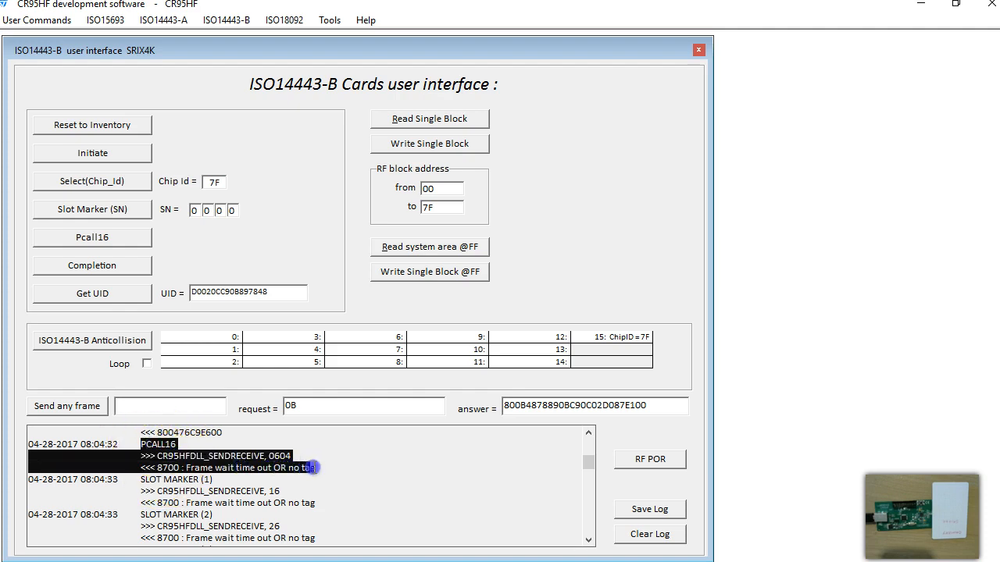
click(161, 438)
click(255, 467)
click(279, 466)
click(127, 468)
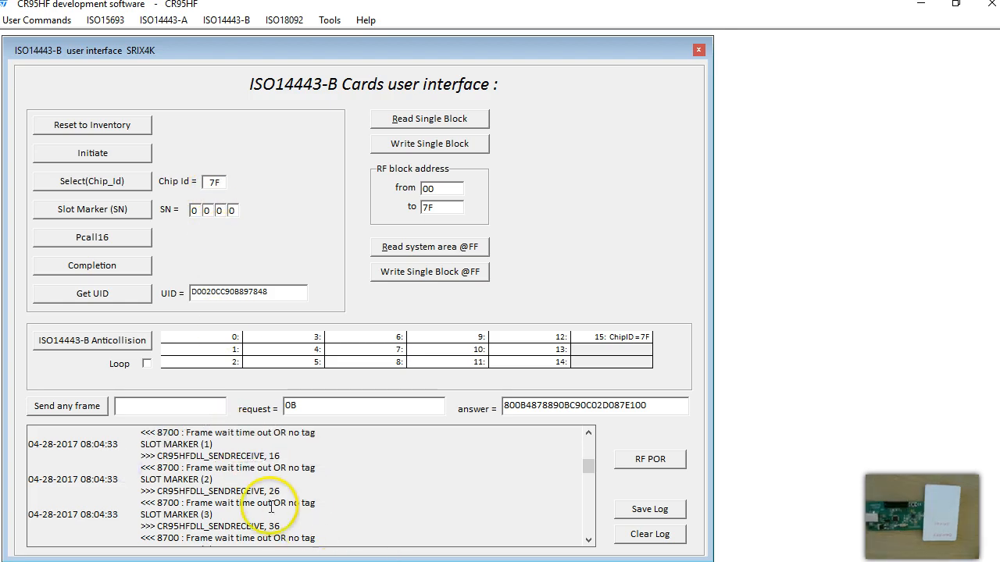
Step: Highlight the SLOT MARKER (1) entry with its request 16, followed by its response line
click(151, 446)
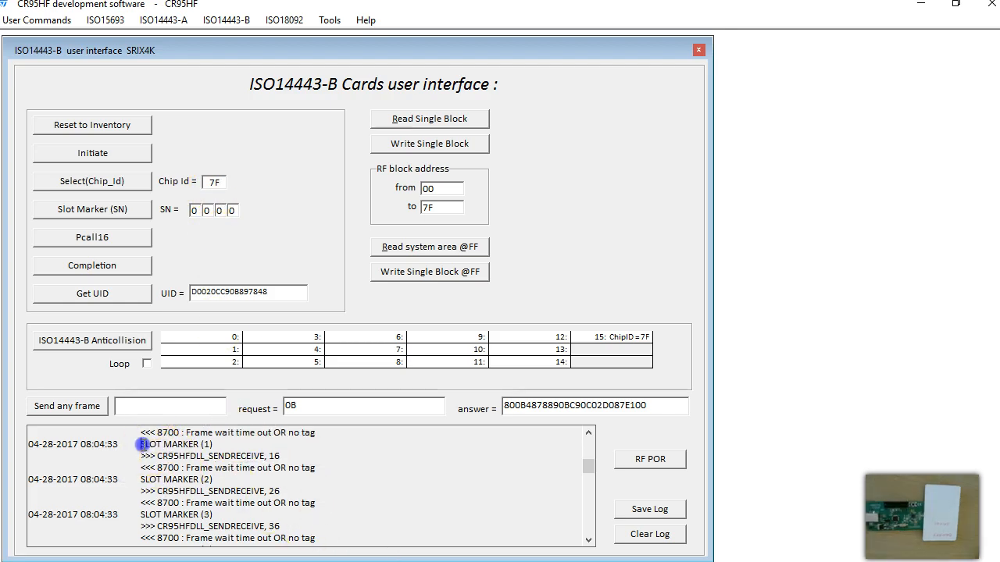
drag(149, 444, 199, 445)
click(176, 456)
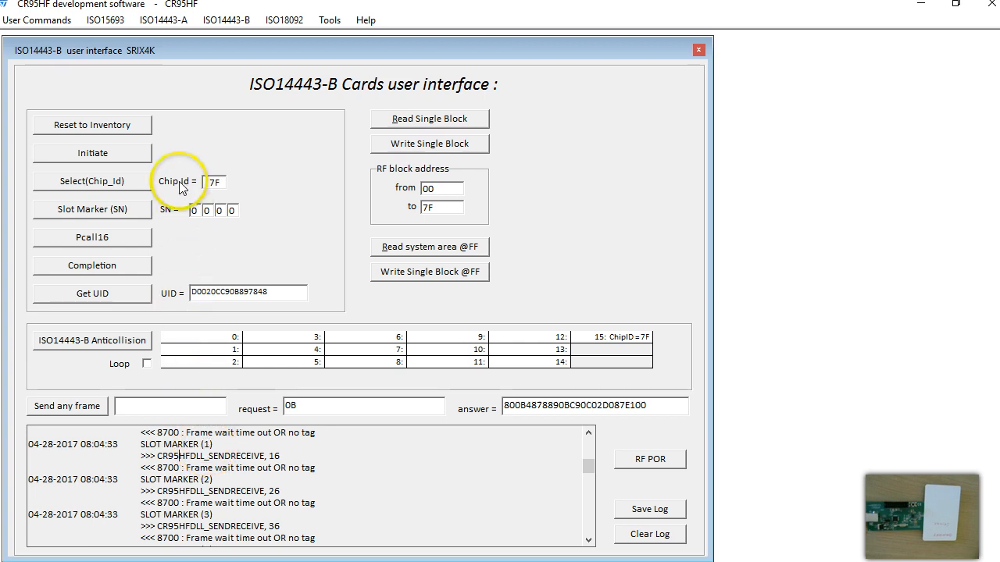
click(204, 443)
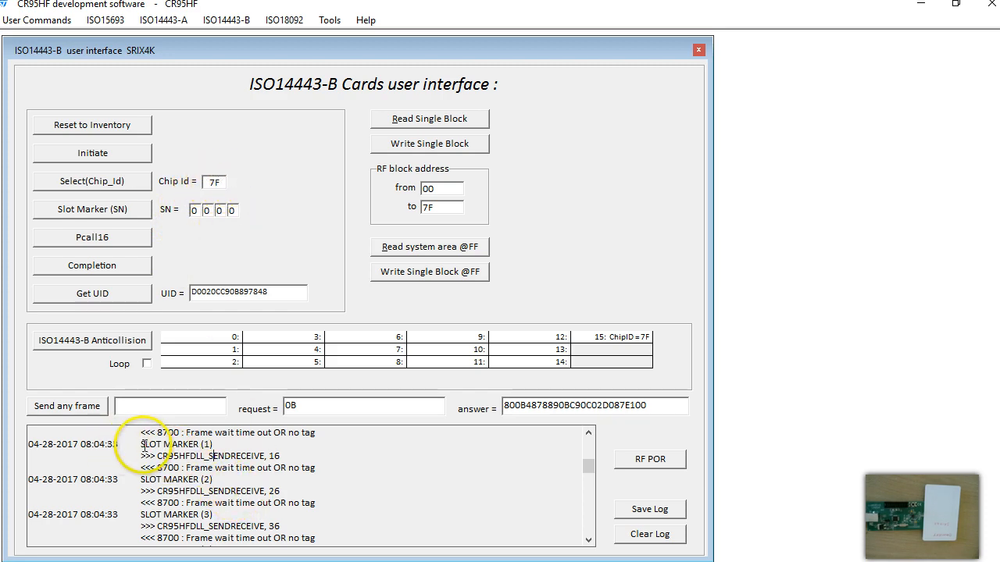
drag(145, 444, 286, 451)
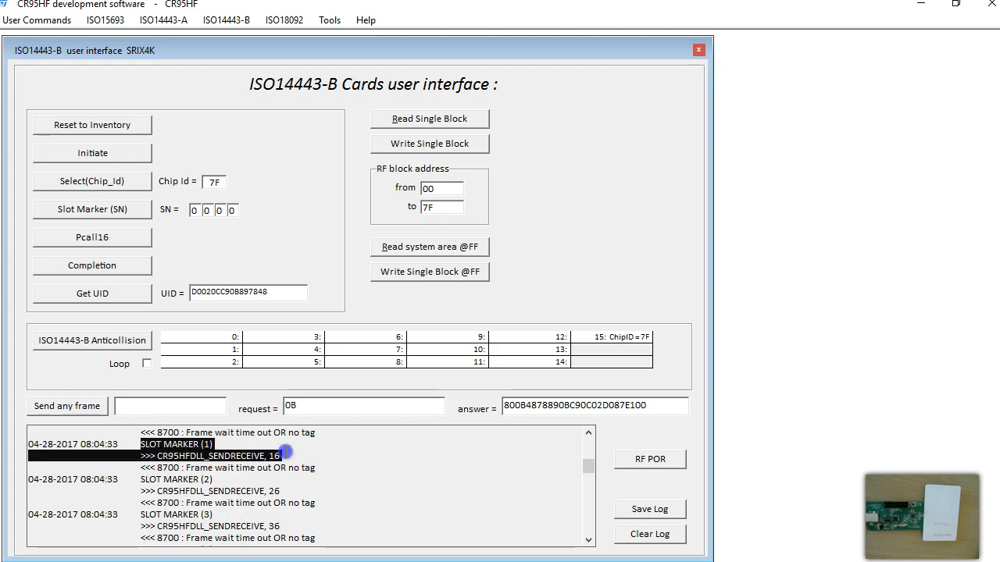
click(283, 453)
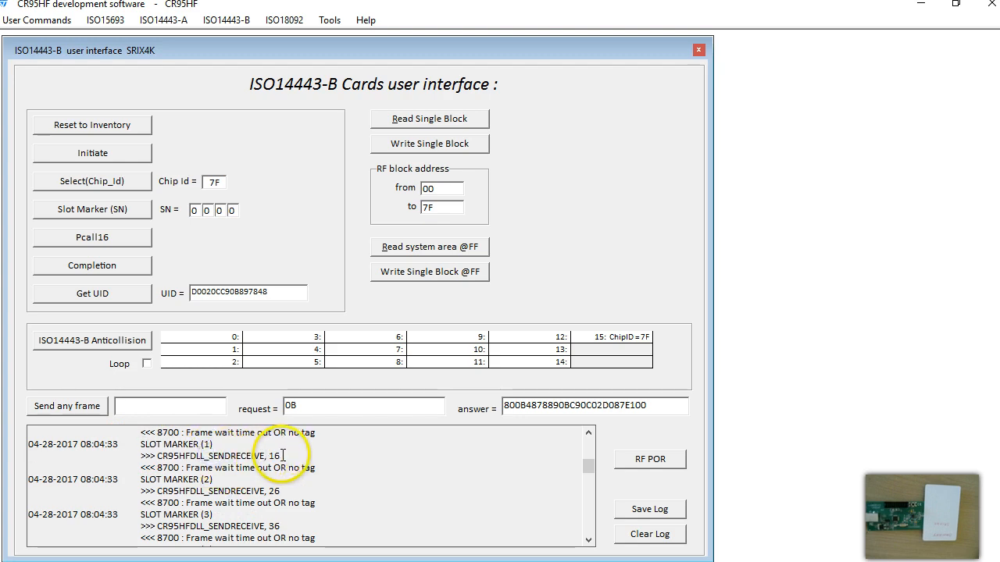
drag(156, 467, 324, 471)
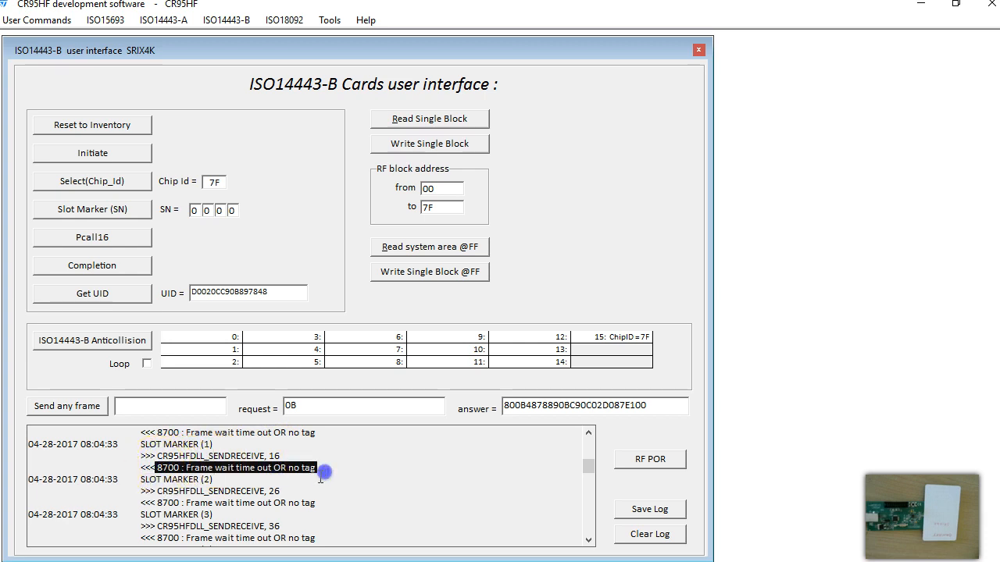
click(324, 471)
Step: Highlight the SLOT MARKER (2) entry and its request 26 in the log
drag(141, 478, 217, 479)
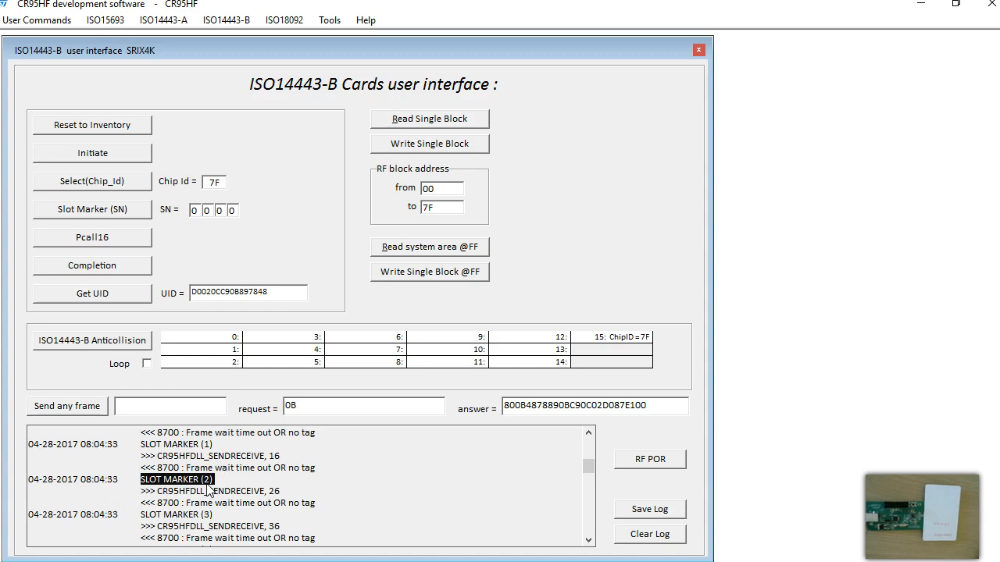
click(208, 482)
drag(156, 490, 279, 500)
click(296, 513)
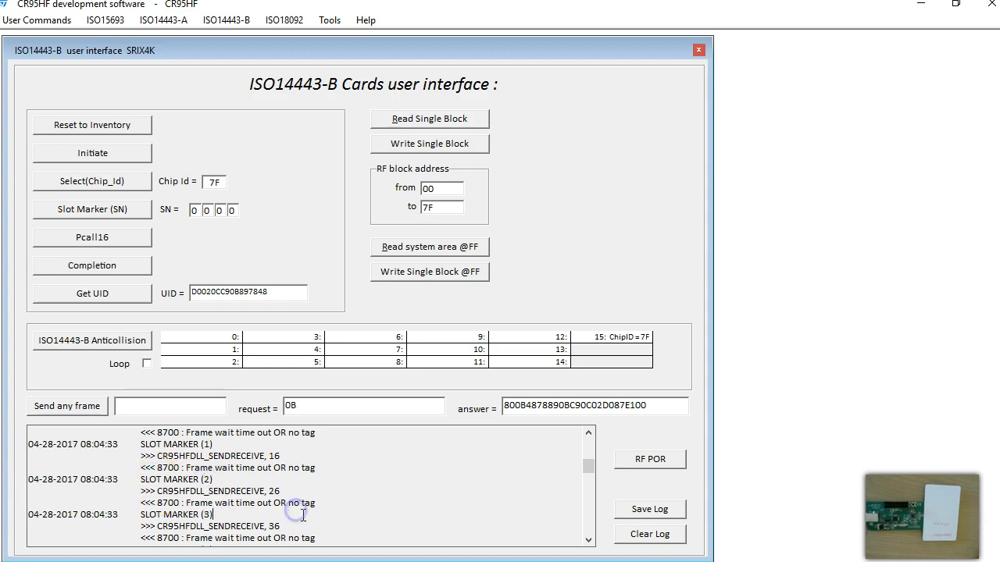
Step: Highlight the SLOT MARKER (15) entry in the log, followed by its response and the chip ID byte 7F within it
scroll(300, 514, down, 7)
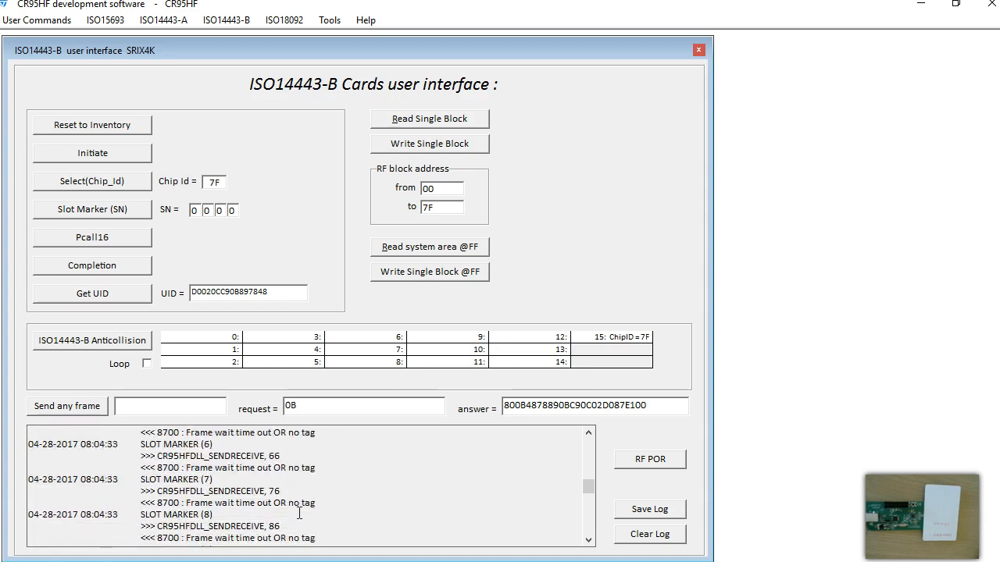
scroll(298, 513, down, 1)
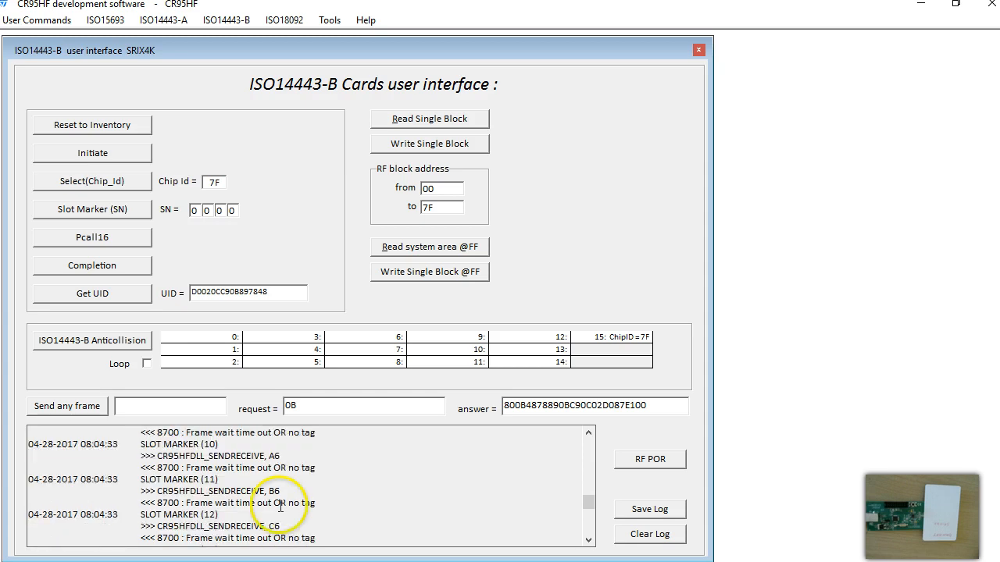
scroll(217, 489, down, 1)
scroll(217, 490, down, 2)
scroll(237, 498, down, 1)
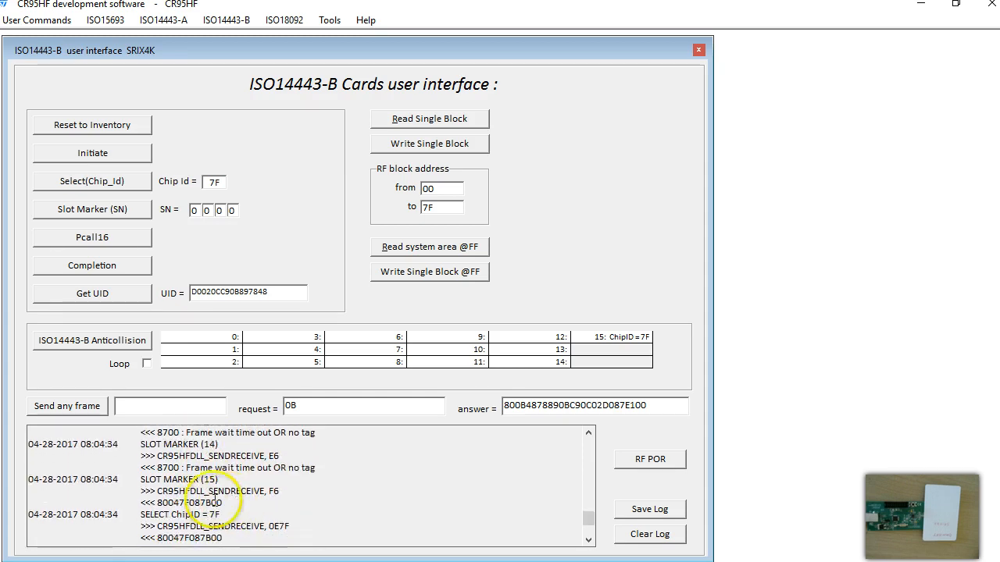
click(139, 477)
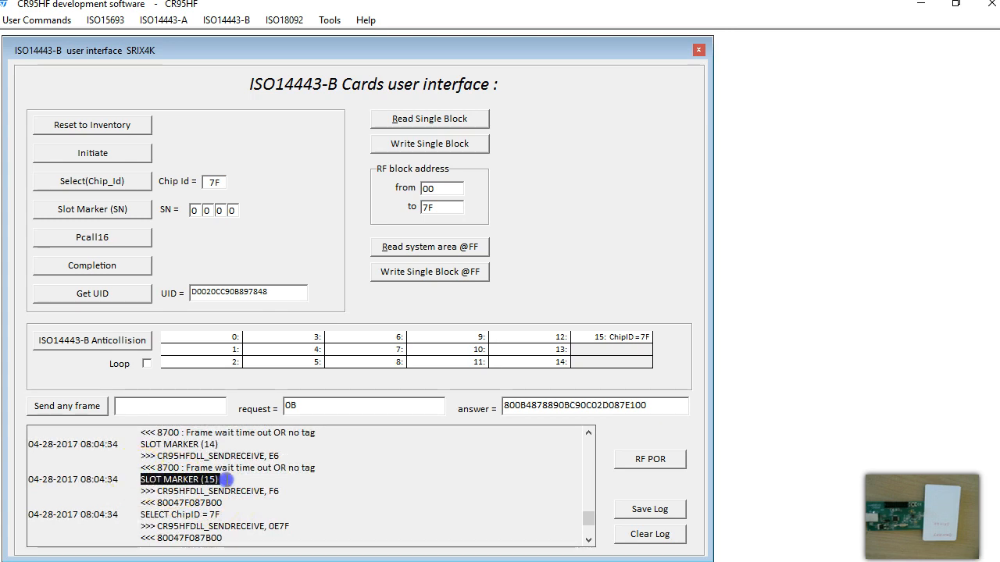
drag(157, 503, 221, 503)
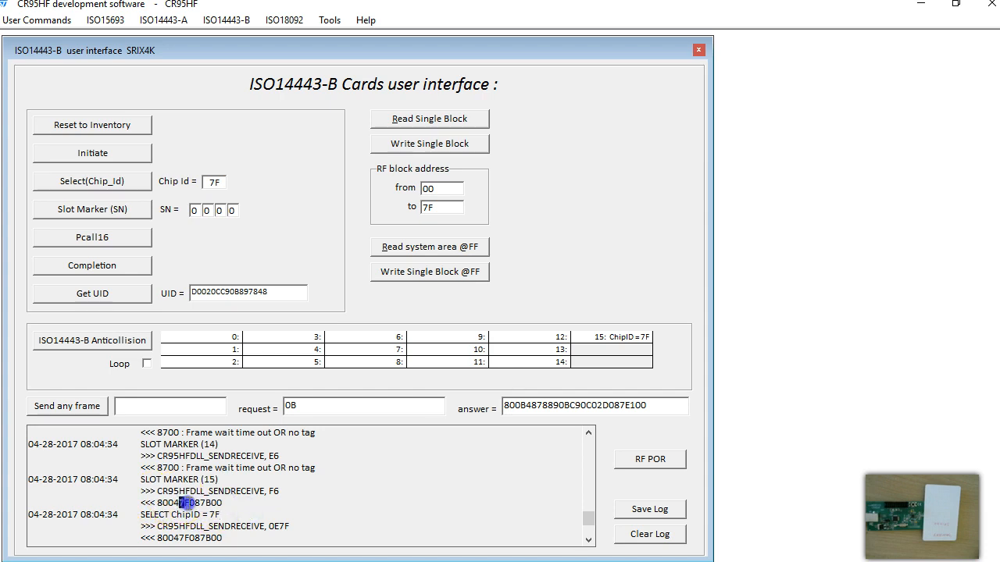
drag(181, 503, 188, 503)
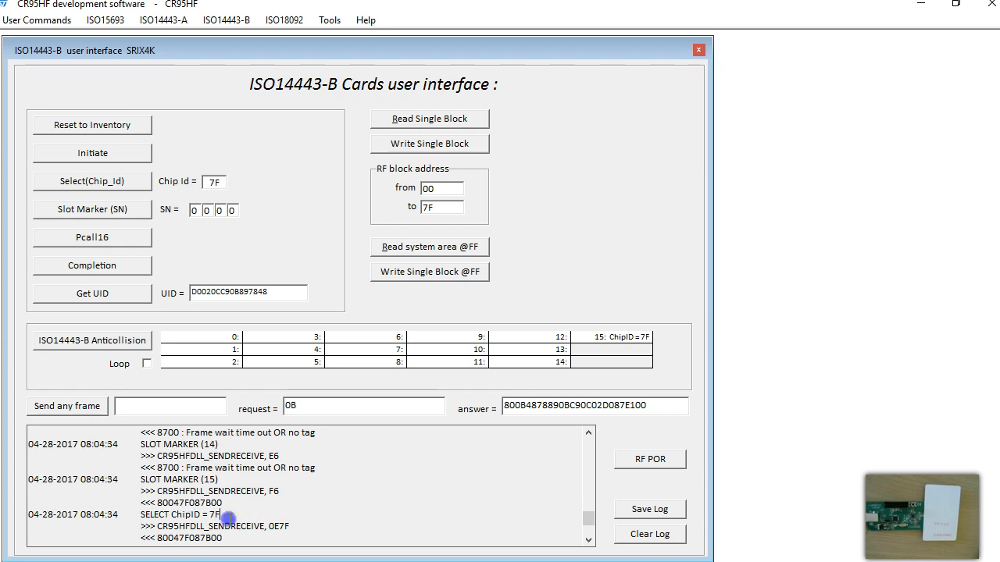
Step: Highlight the SELECT ChipID = 7F entry in the log, followed by the two 0E7F requests with their responses
scroll(230, 515, down, 1)
click(142, 478)
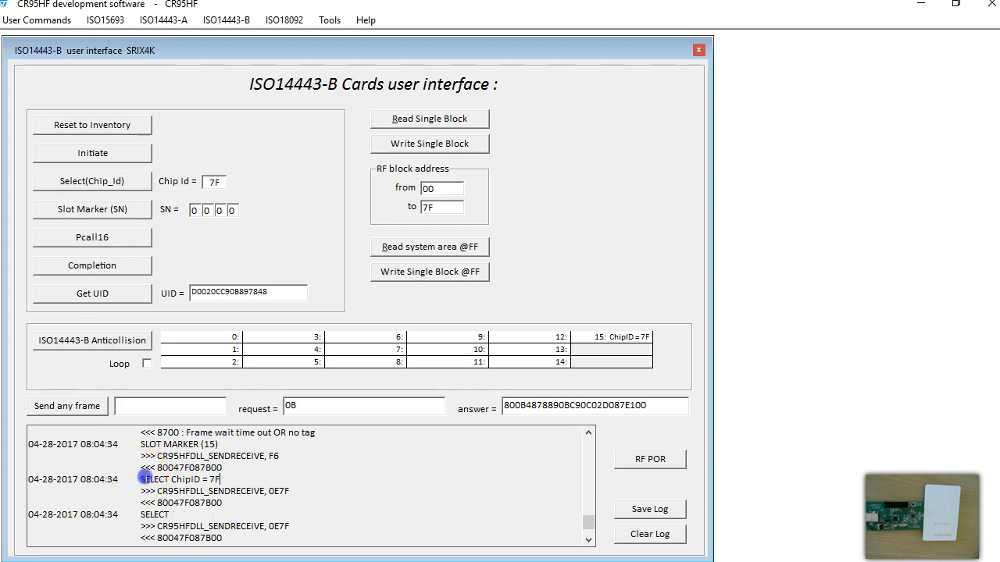
scroll(227, 480, down, 1)
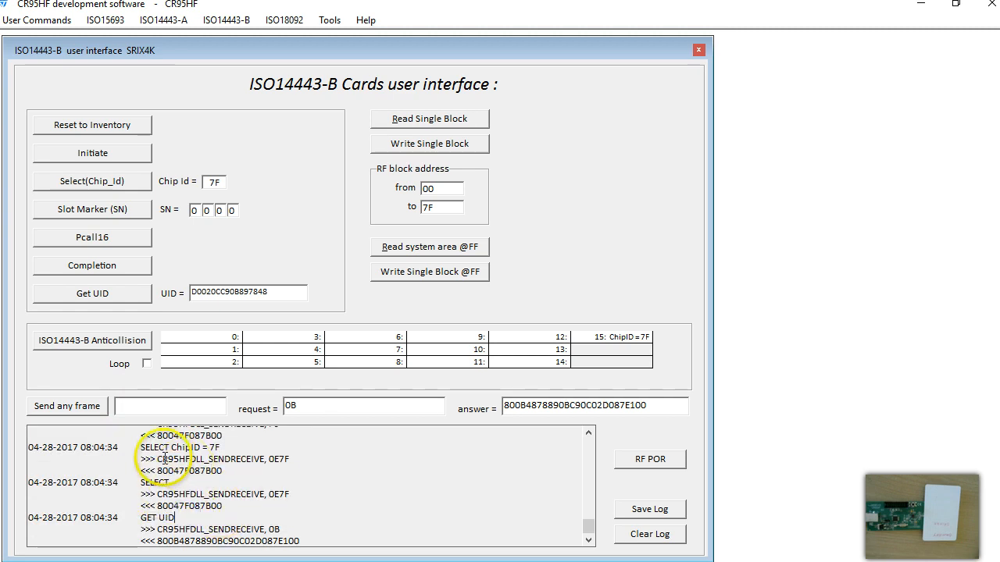
click(164, 504)
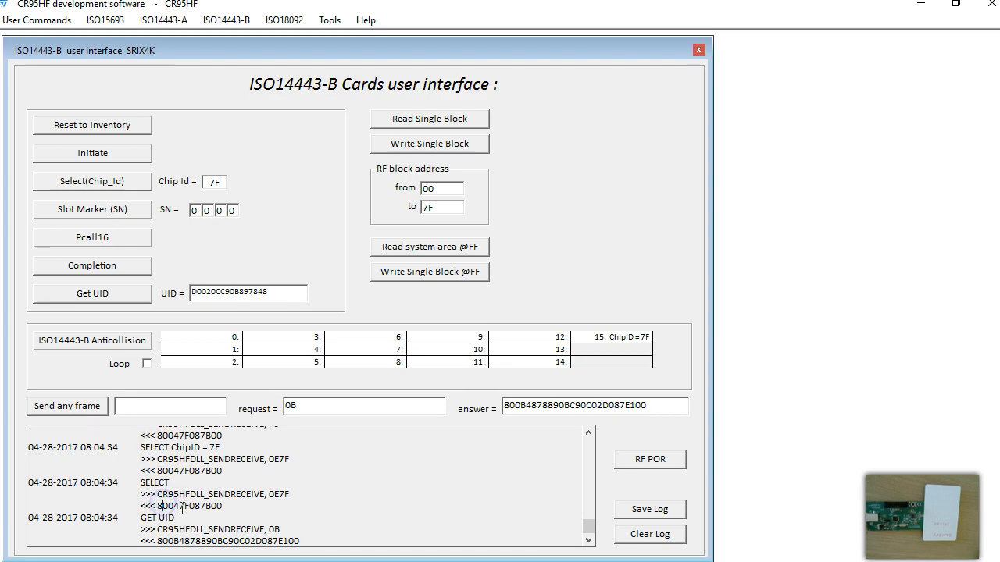
drag(226, 508, 13, 456)
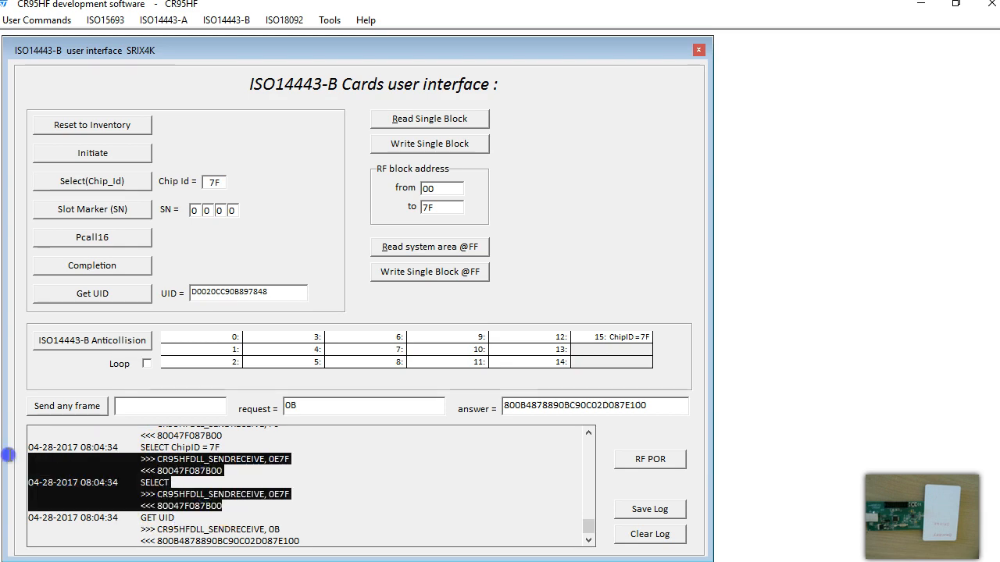
click(194, 512)
click(210, 512)
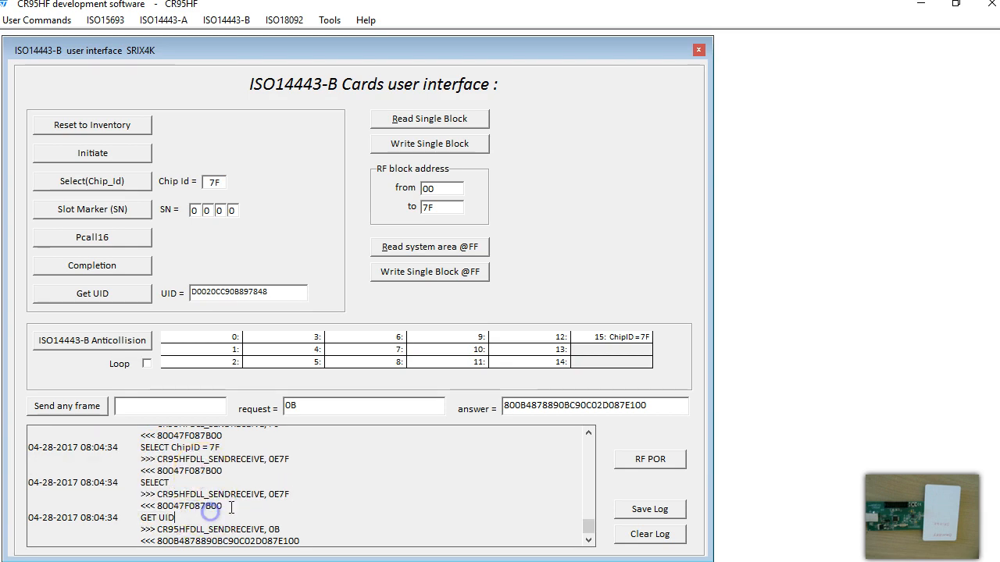
Step: Highlight both SELECT exchanges again in the log, followed by the GET UID entry and its request
drag(226, 507, 18, 446)
click(302, 515)
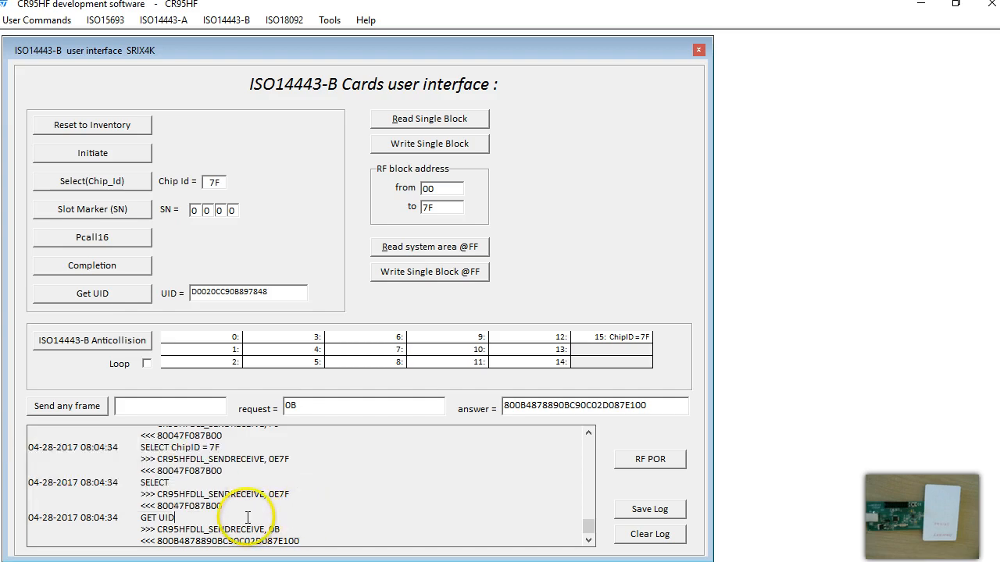
drag(140, 518, 216, 533)
click(281, 538)
Step: Clear the log and send the Initiate command followed by a new ISO14443-B anticollision run
click(645, 536)
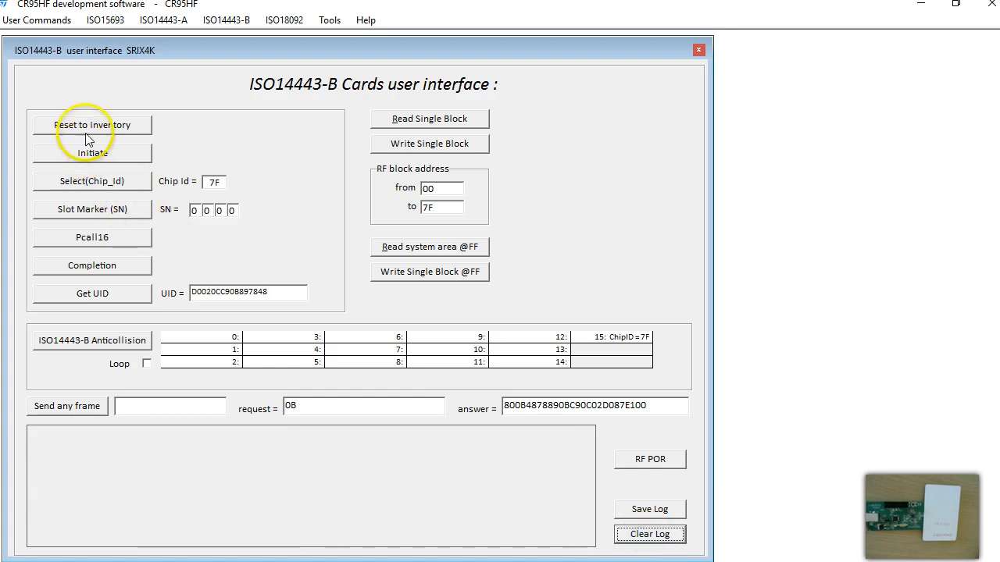
click(87, 154)
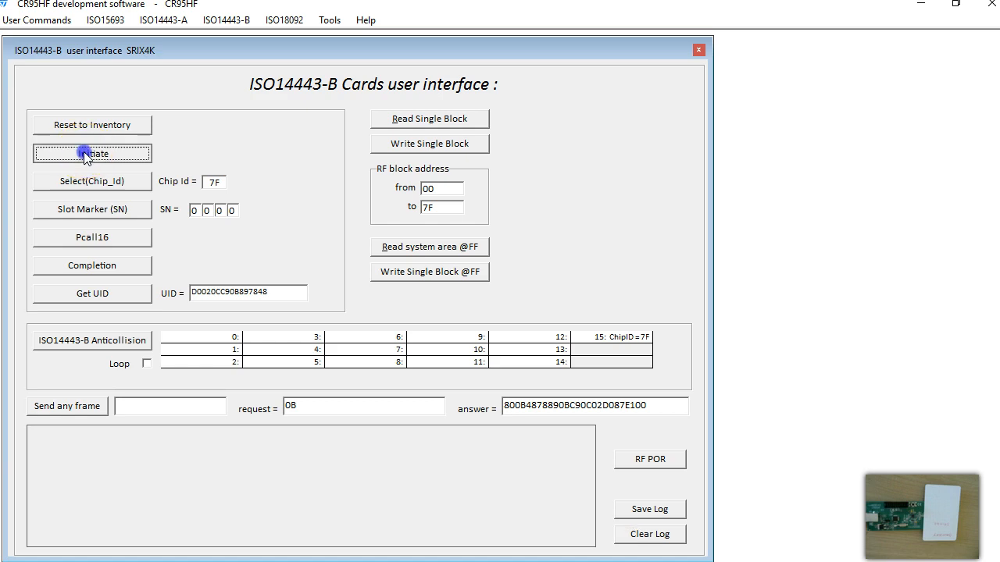
click(67, 351)
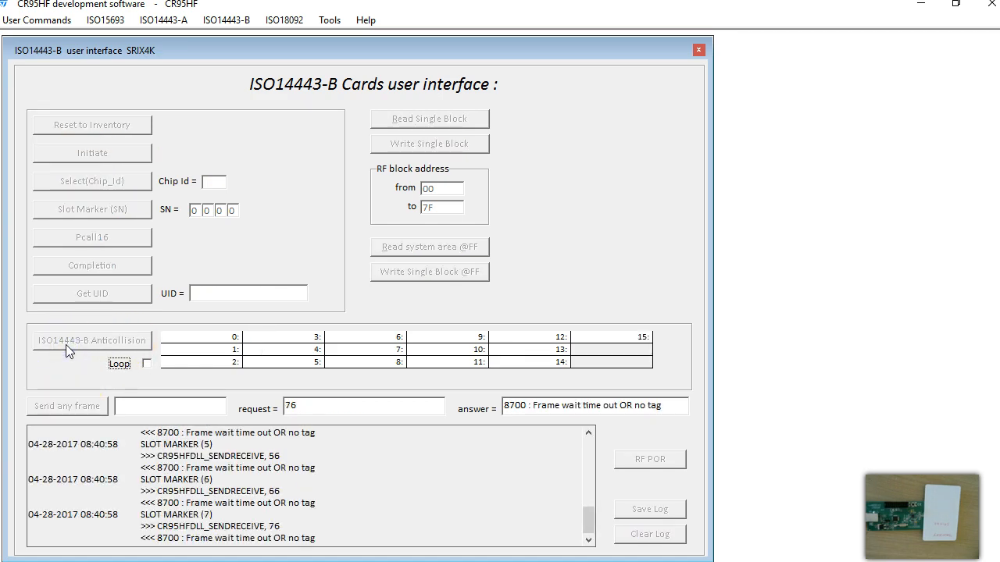
Step: Highlight the digits of the new Chip Id value from the anticollision run
double_click(215, 181)
click(209, 182)
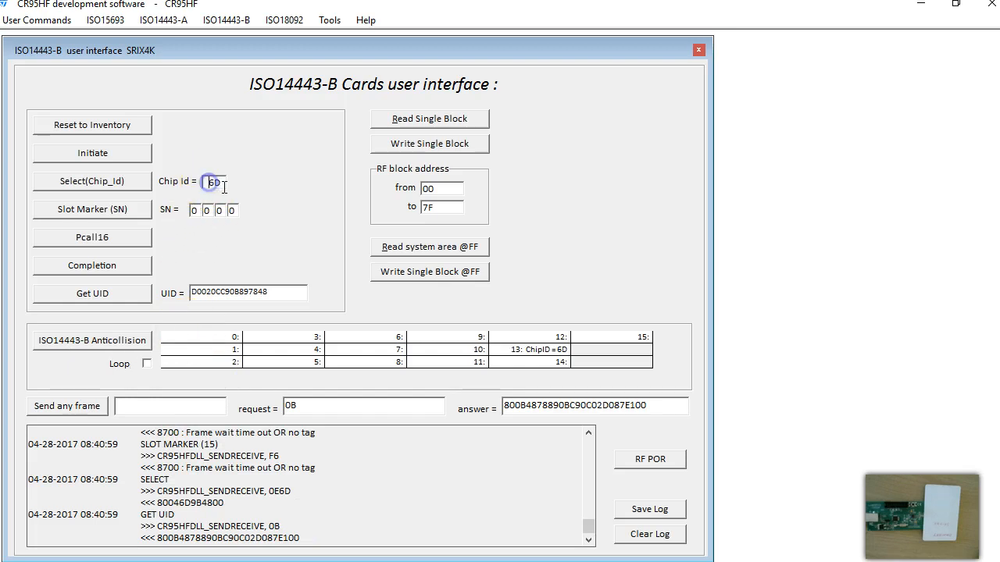
click(223, 182)
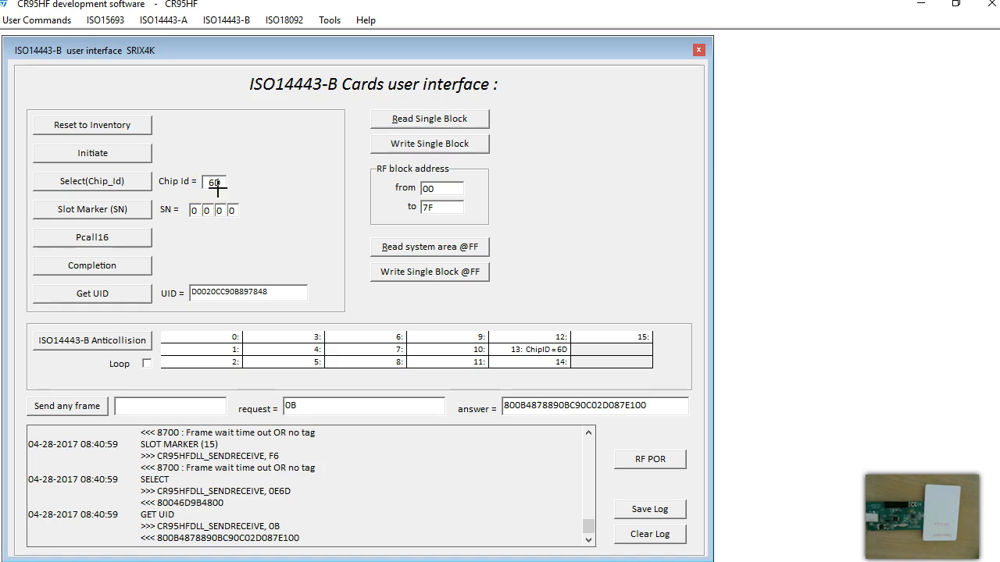
Step: Handwrite the binary digits 1101 in red on the empty area beside the SRIX4K interface, and clear the annotation
drag(741, 127, 738, 207)
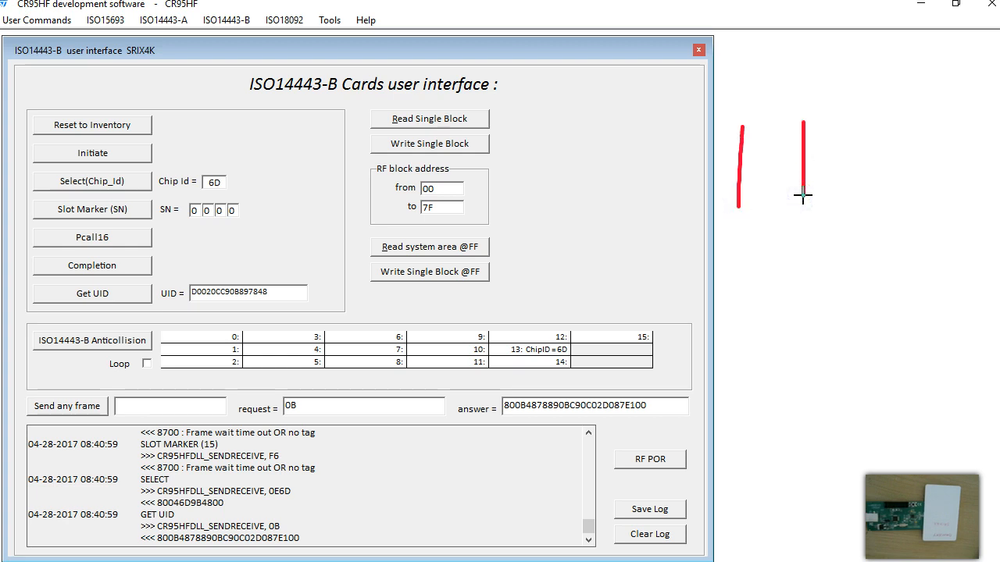
drag(868, 159, 864, 127)
drag(906, 94, 904, 190)
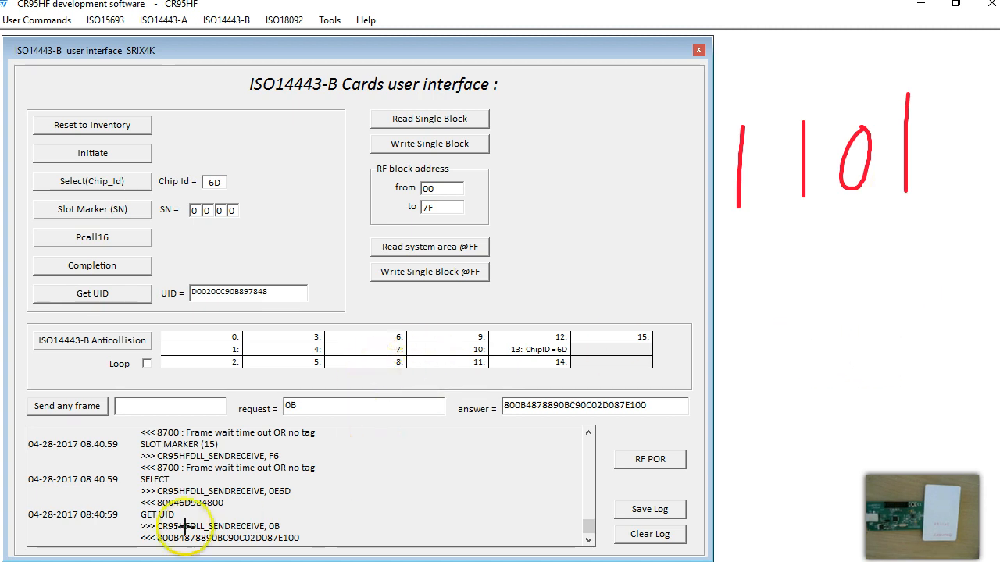
key(Escape)
Step: Find the SLOT MARKER (13) entry in the log and highlight its name
scroll(306, 508, up, 5)
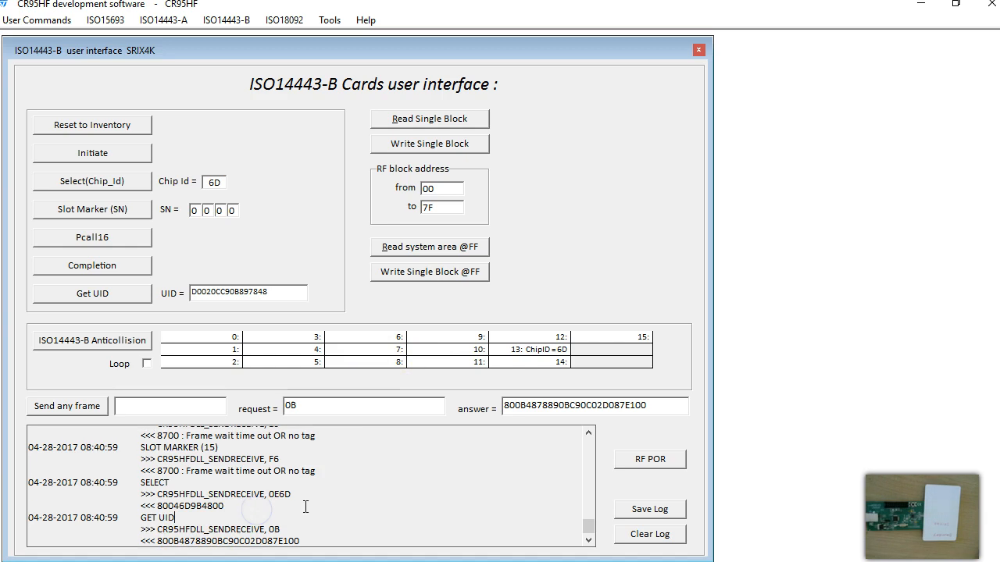
scroll(306, 508, down, 2)
scroll(275, 500, up, 1)
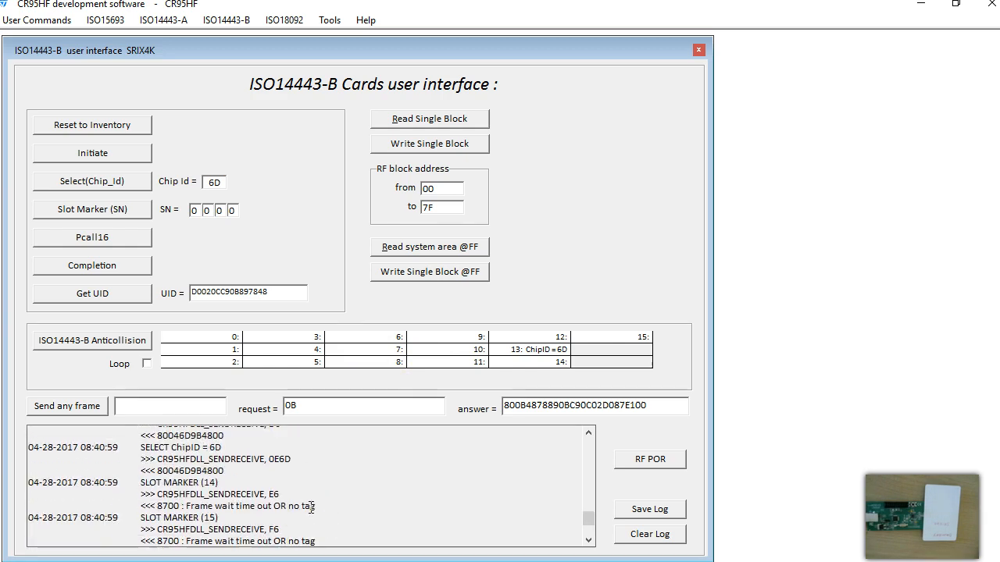
scroll(275, 500, up, 1)
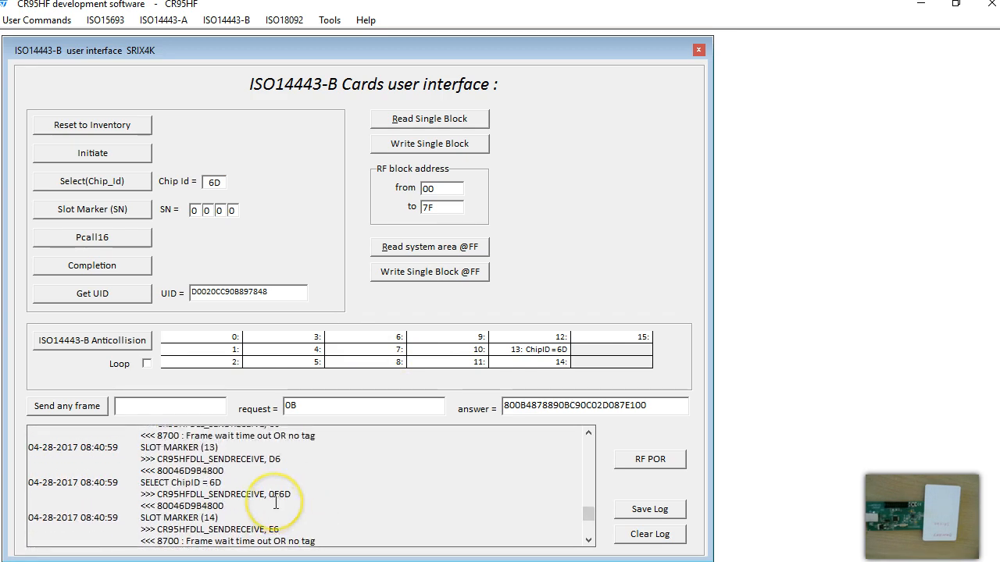
drag(143, 448, 212, 448)
click(264, 473)
scroll(264, 473, up, 1)
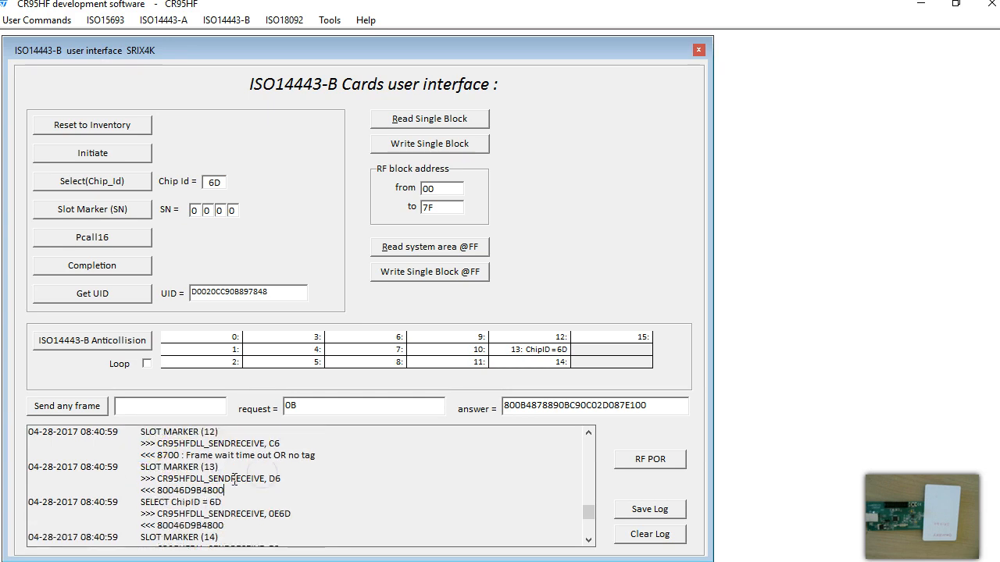
Step: Highlight the SELECT ChipID = 6D entry in the log together with its request 0E6D and response
click(178, 501)
scroll(250, 502, down, 2)
drag(229, 472, 28, 447)
click(179, 458)
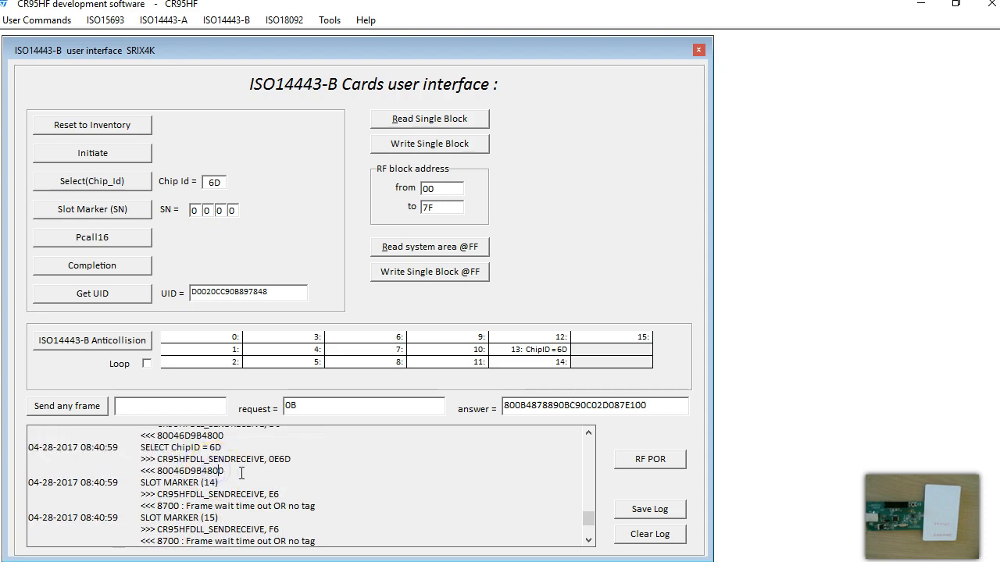
scroll(242, 473, down, 1)
scroll(241, 473, up, 1)
drag(219, 470, 35, 441)
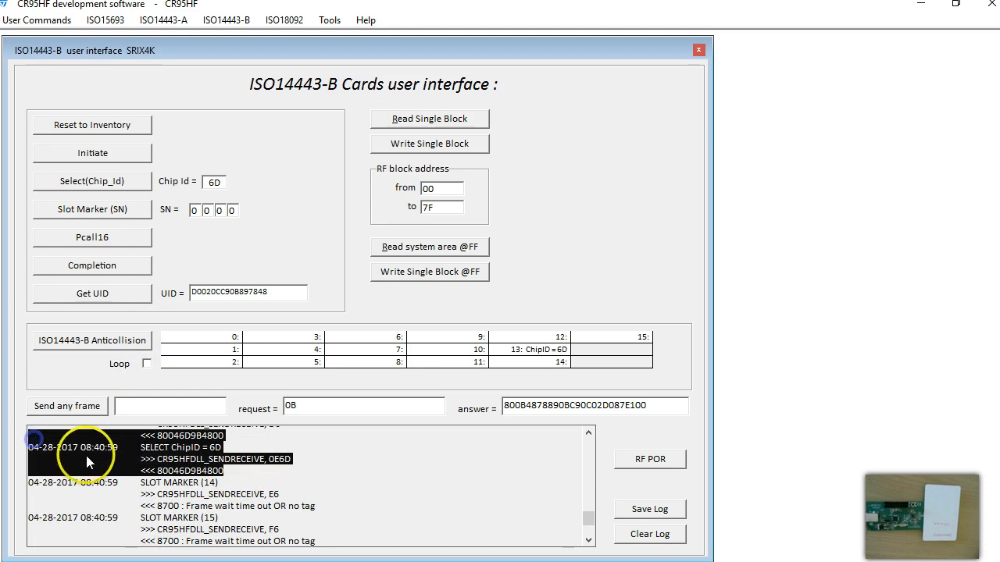
Step: Highlight the complete SLOT MARKER (14) exchange in the log, followed by the complete SLOT MARKER (15) exchange
scroll(235, 470, down, 1)
click(235, 470)
drag(321, 469, 17, 447)
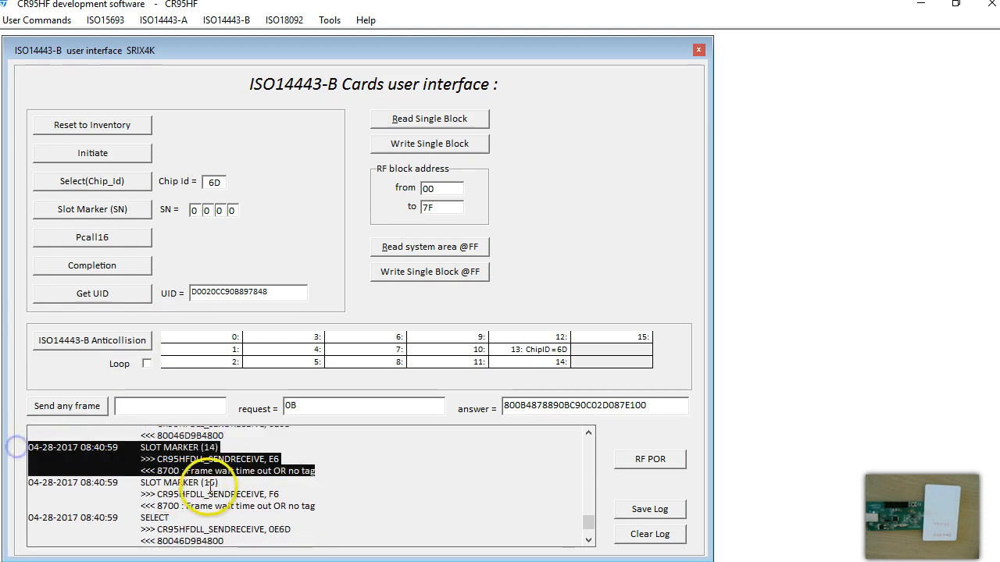
click(314, 472)
scroll(309, 480, down, 1)
drag(313, 472, 14, 442)
click(147, 460)
click(243, 483)
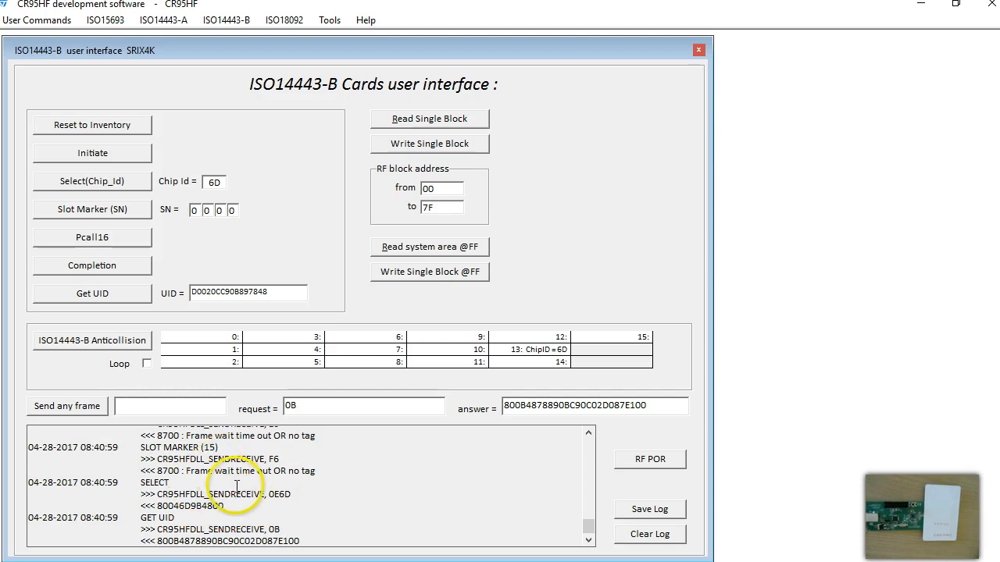
Step: Close and reopen the ISO14443-B user interface for SRIX4K, and clear its log
click(699, 50)
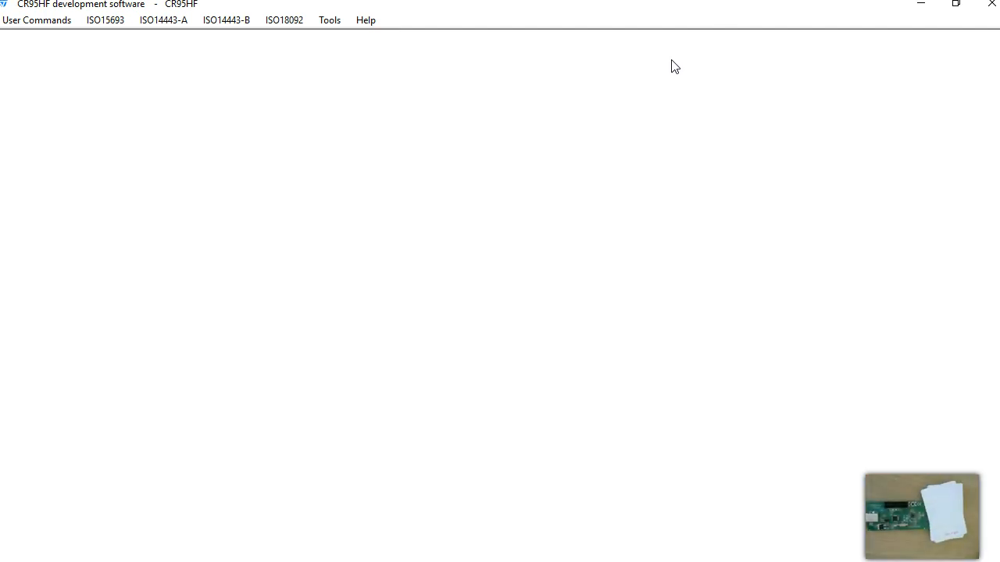
click(223, 14)
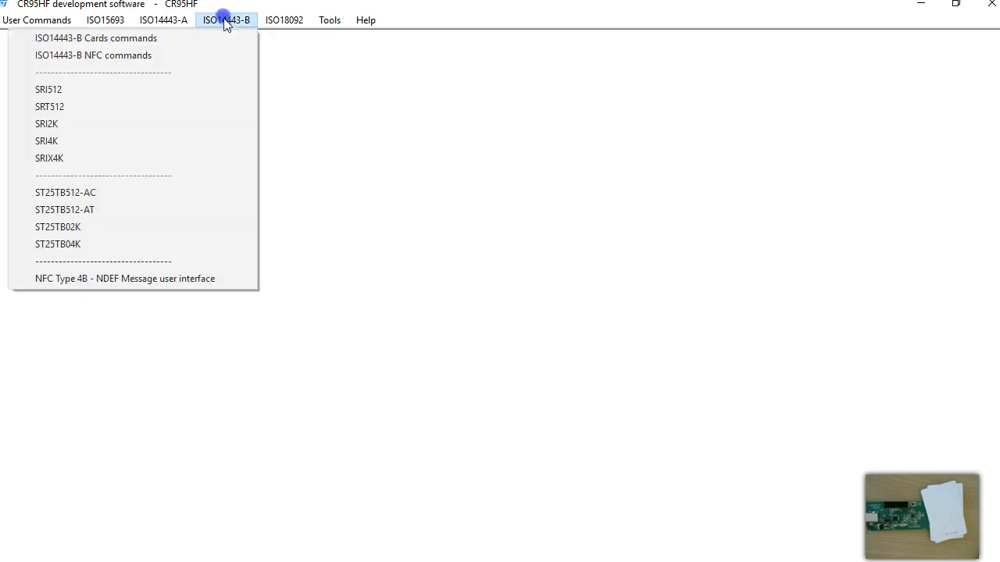
click(60, 157)
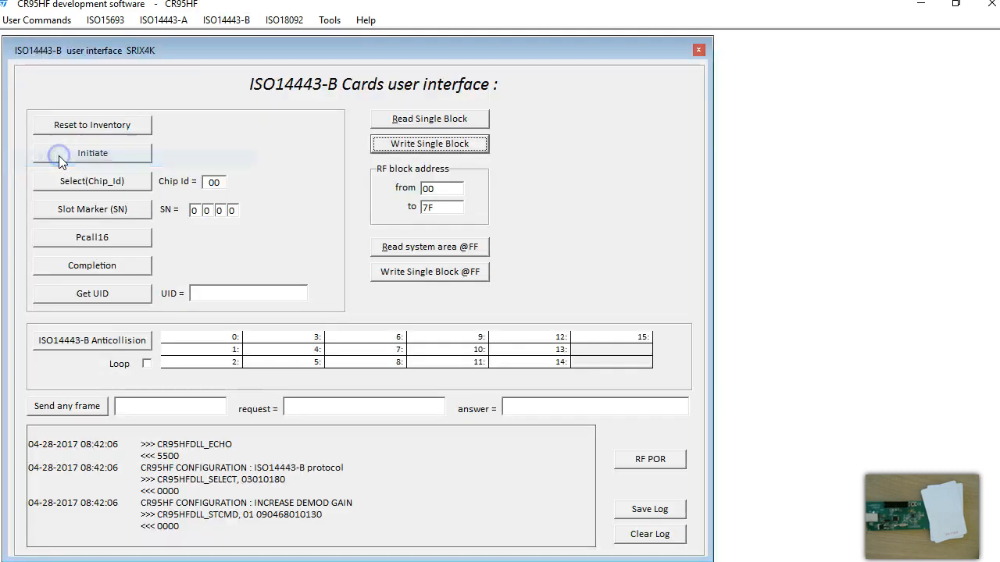
click(641, 537)
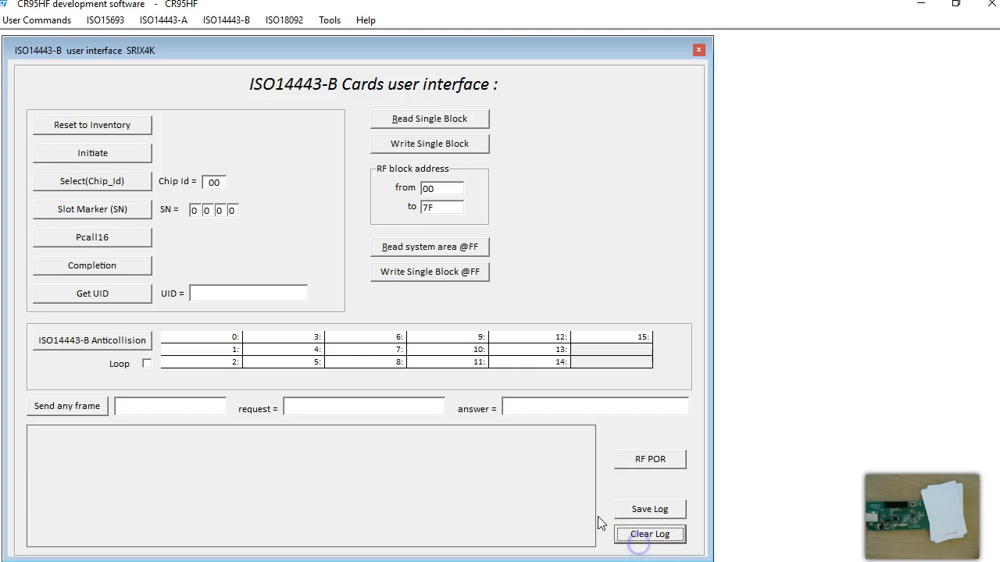
Step: Run the ISO14443-B anticollision on the cards and trace its log back to the POR and RESET TO INVENTORY entries
click(83, 341)
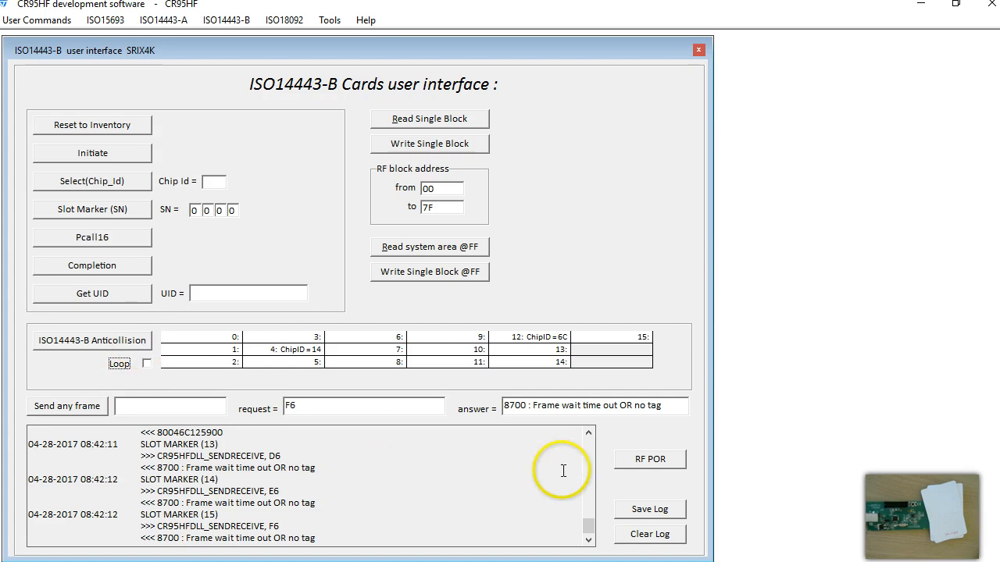
drag(590, 530, 590, 535)
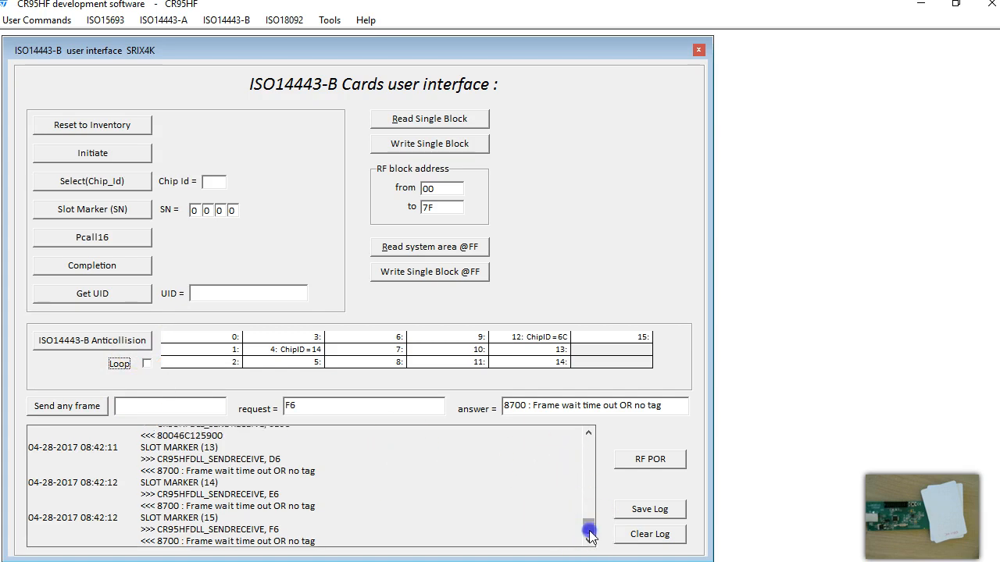
scroll(306, 531, up, 1)
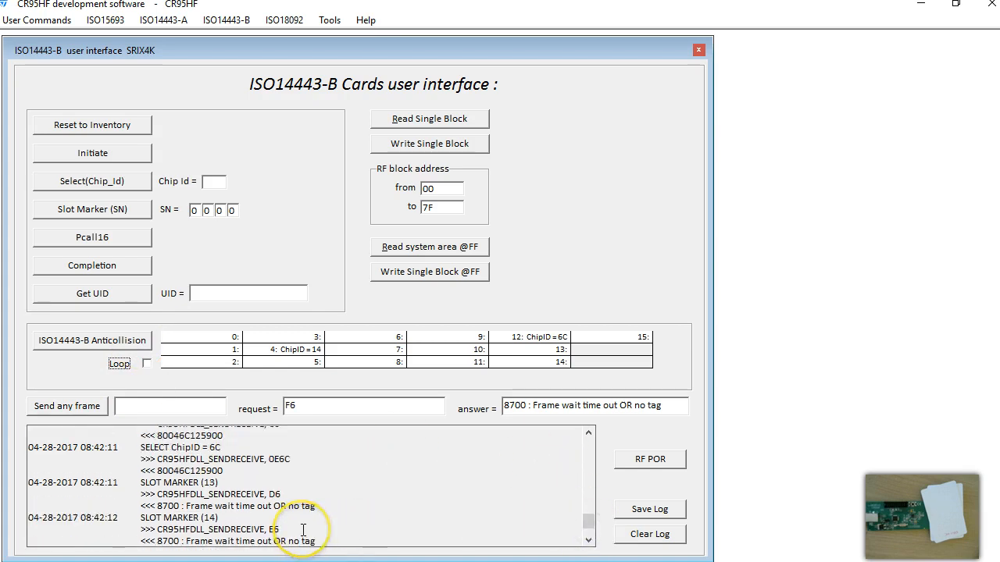
scroll(306, 527, up, 7)
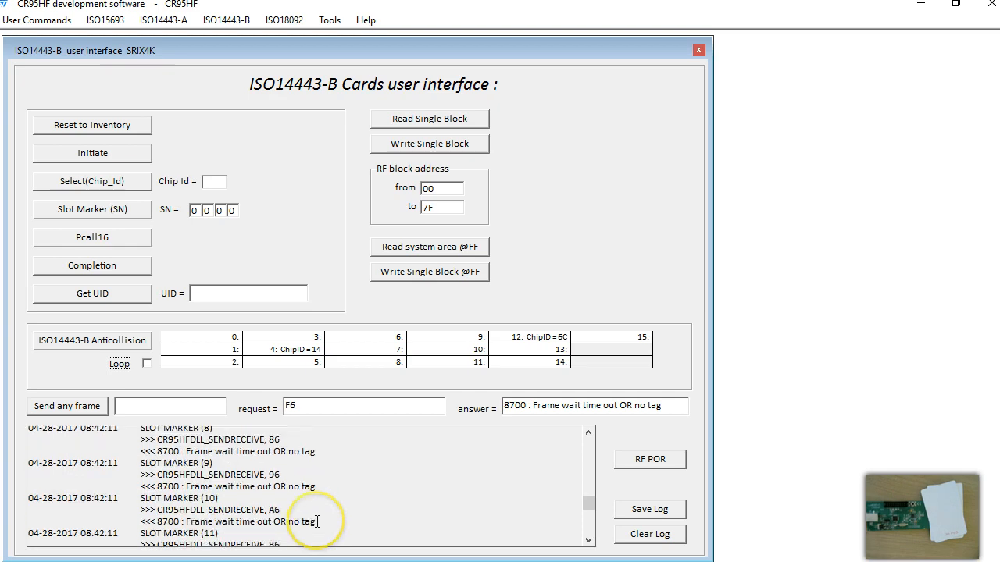
scroll(313, 531, up, 8)
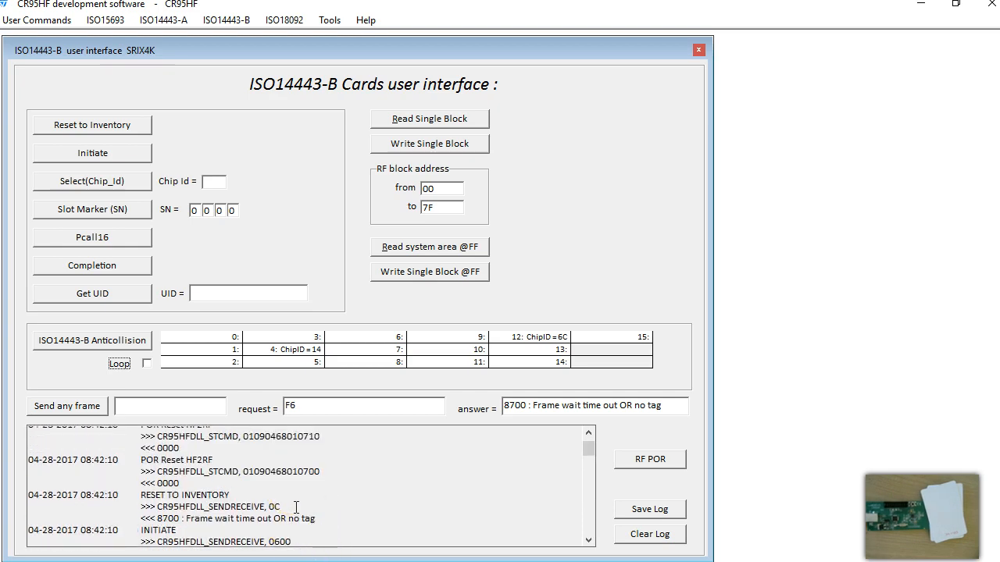
Step: Find the INITIATE entry with its request 0600 in the log and mark it
scroll(258, 538, down, 2)
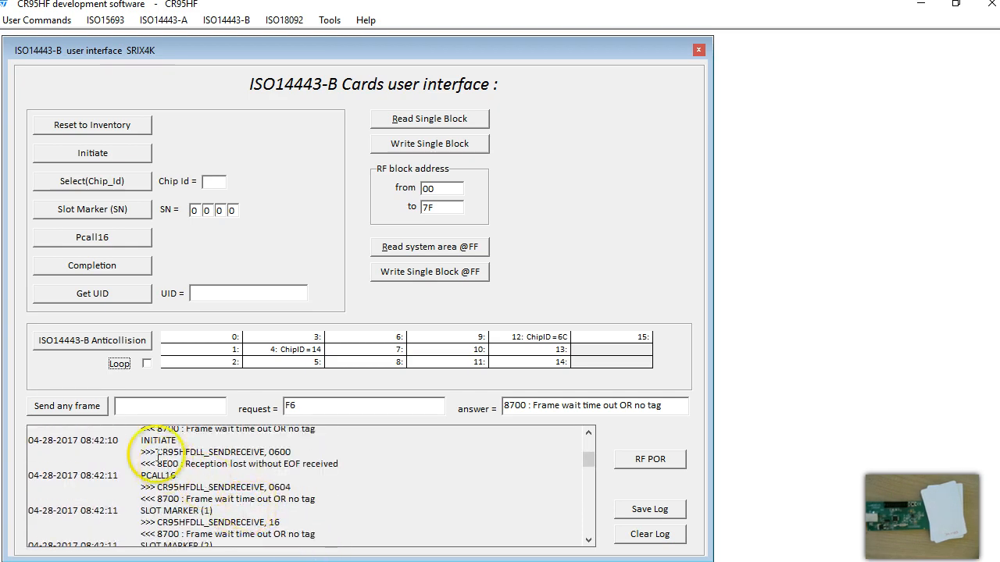
drag(134, 435, 16, 442)
click(250, 481)
click(102, 469)
Step: Highlight the PCALL16 name in the log and point out its request 0604
scroll(102, 470, down, 2)
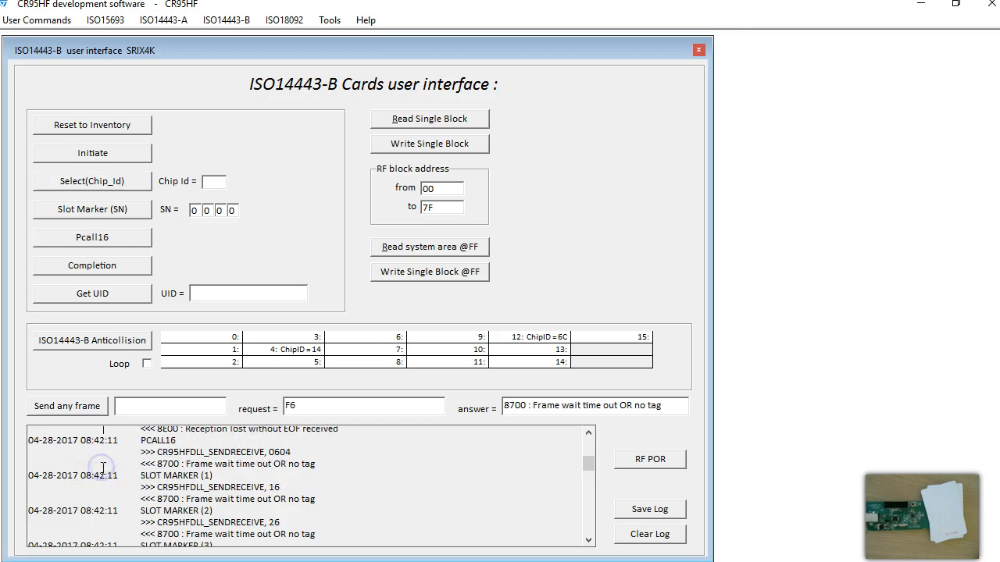
scroll(189, 443, up, 1)
double_click(167, 442)
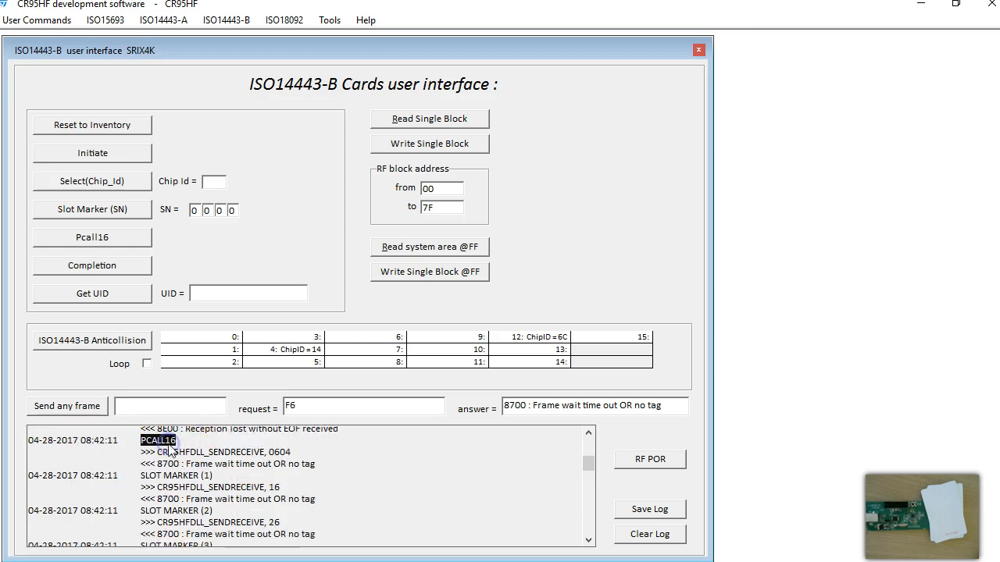
click(256, 461)
click(274, 454)
click(204, 487)
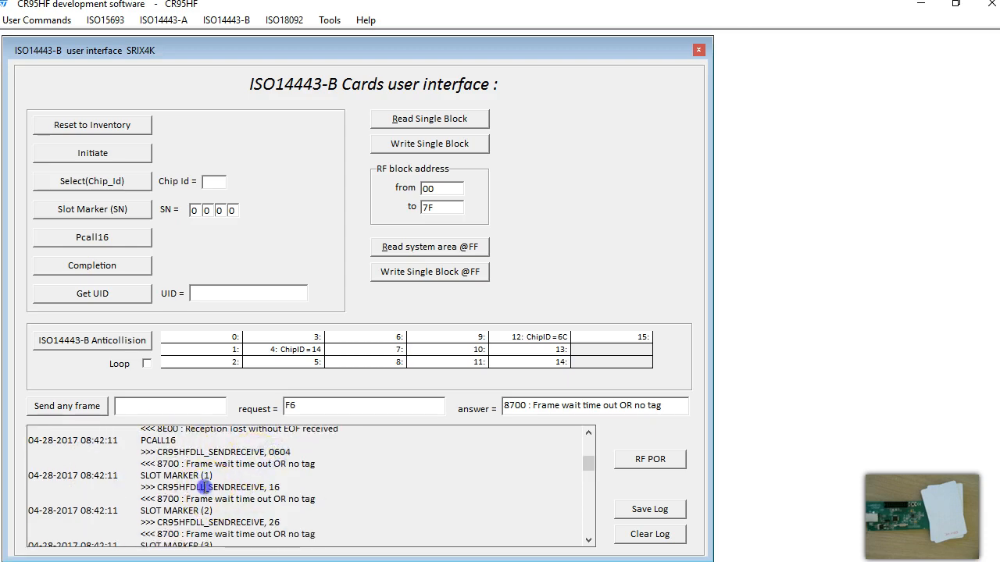
Step: Find the SLOT MARKER (4) exchange in the log and mark its lines and the SELECT ChipID = 14 entry after it
scroll(281, 492, down, 2)
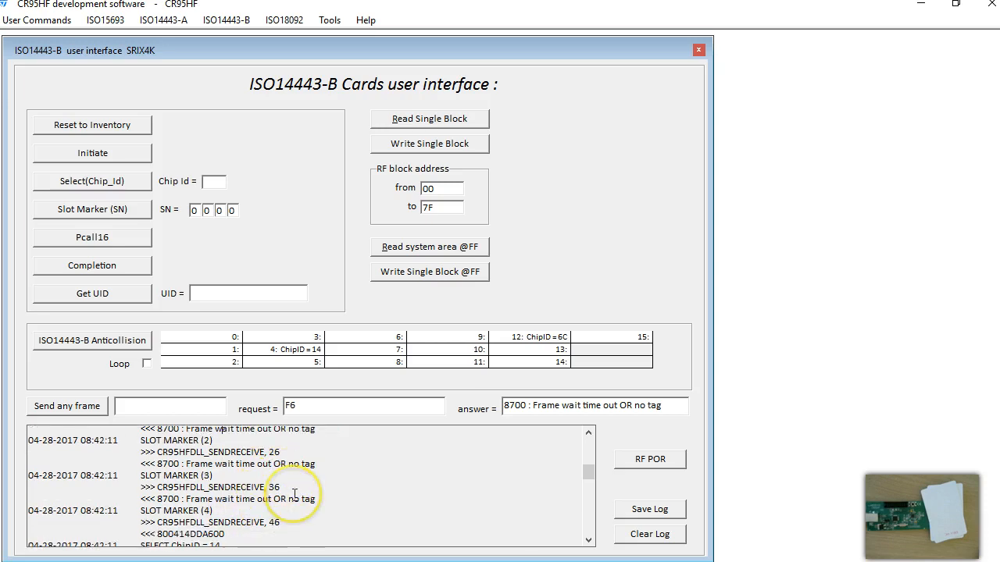
scroll(294, 493, down, 1)
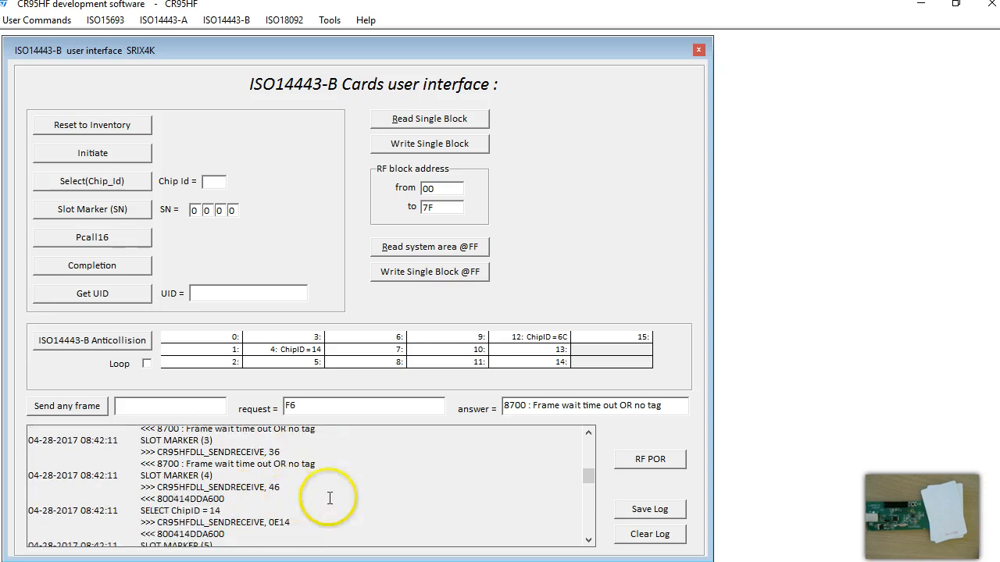
drag(156, 486, 235, 492)
click(248, 500)
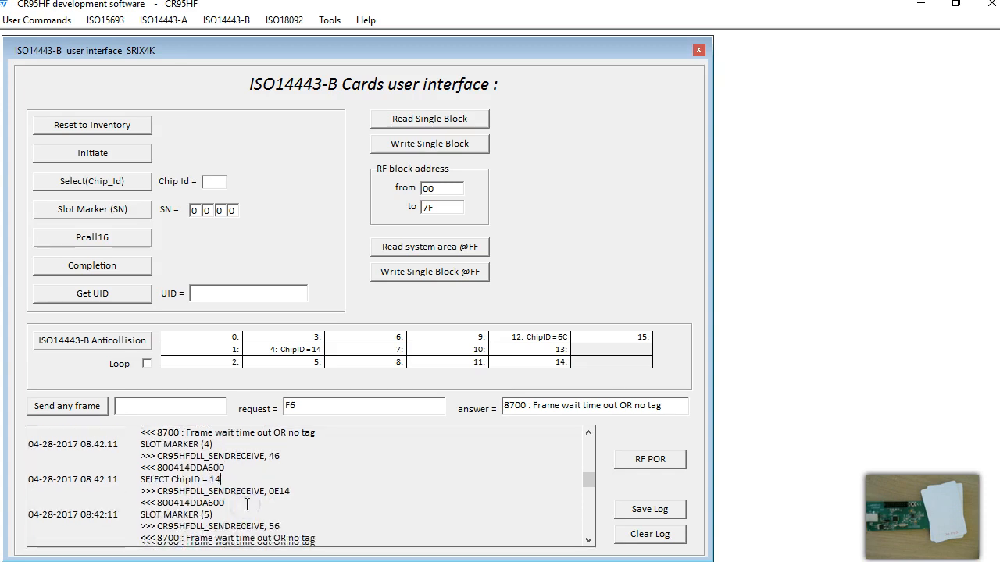
Step: Highlight the SLOT MARKER (5) name in the log
scroll(245, 504, down, 2)
drag(140, 476, 191, 475)
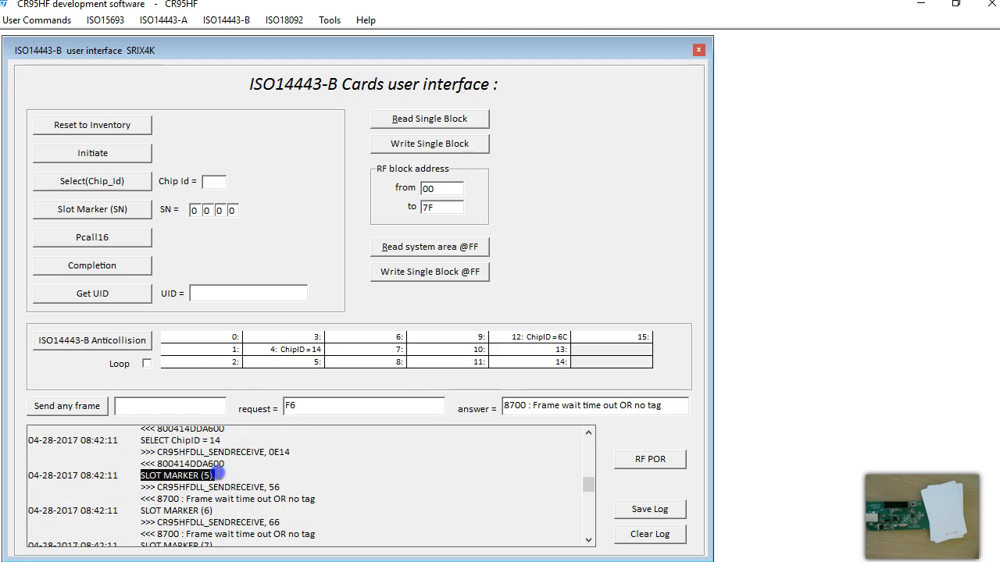
click(278, 476)
Step: Find the SLOT MARKER (12) entry in the log and highlight its slot number and the ChipID value 6C
scroll(278, 477, down, 1)
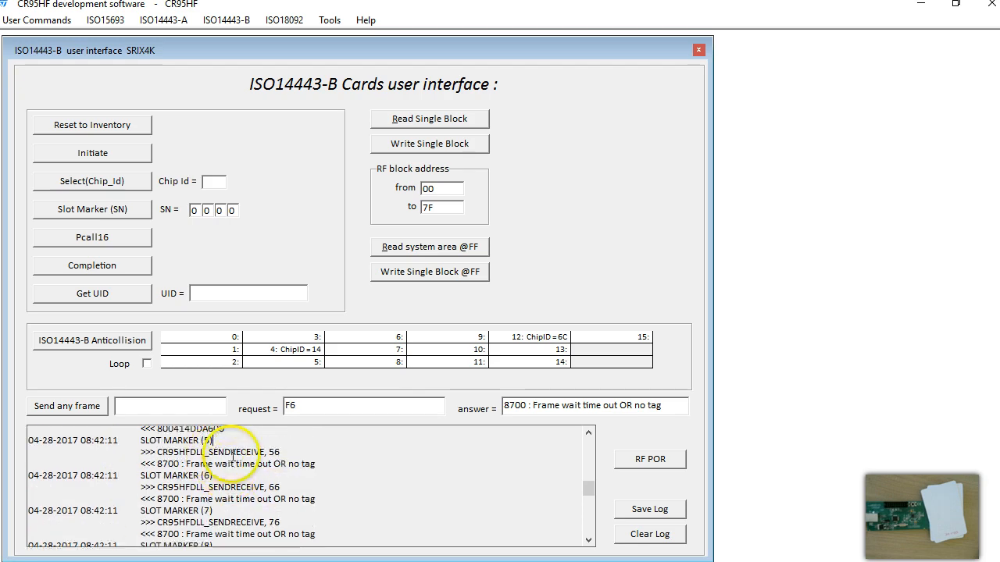
scroll(263, 457, down, 4)
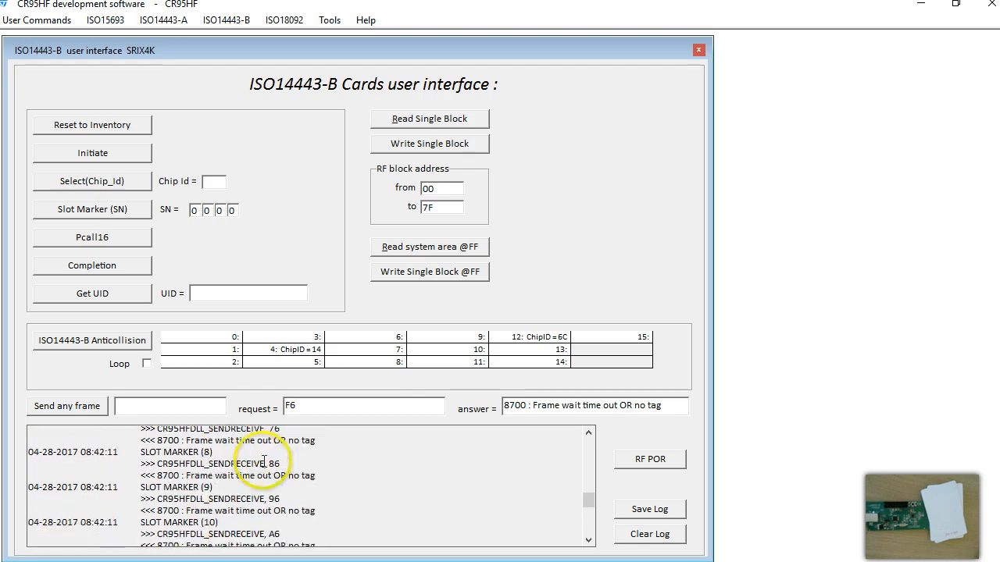
scroll(268, 468, down, 3)
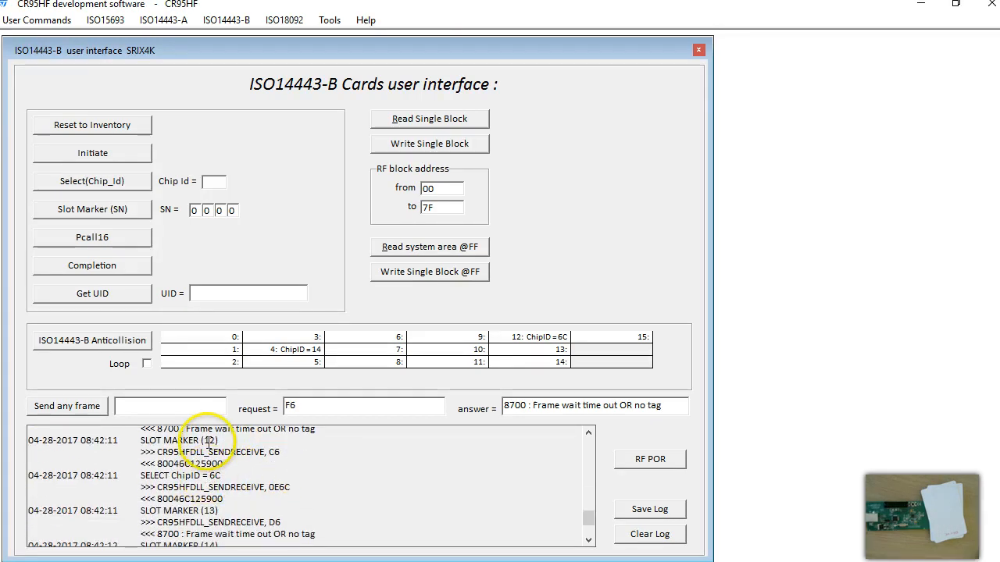
drag(208, 440, 215, 439)
drag(159, 463, 220, 475)
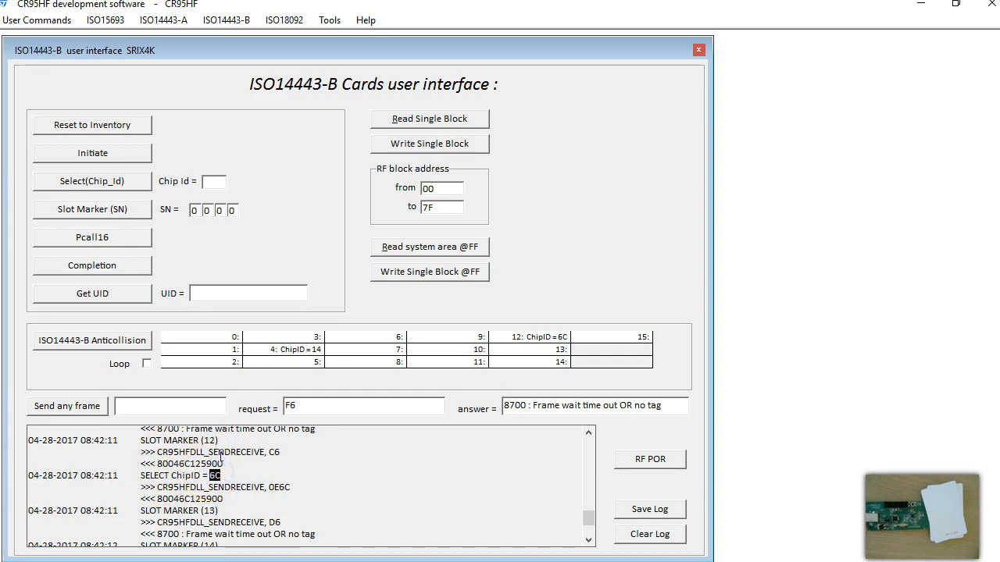
click(224, 464)
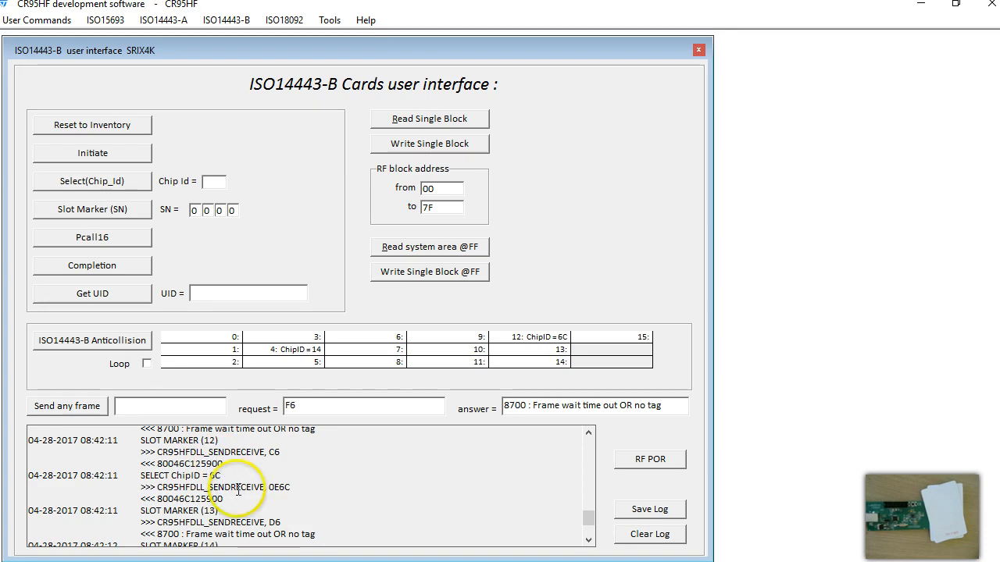
Step: Highlight the SELECT ChipID = 6C entry in the log, followed by its response 80046C125900
scroll(232, 487, up, 6)
scroll(234, 494, down, 3)
scroll(219, 464, down, 3)
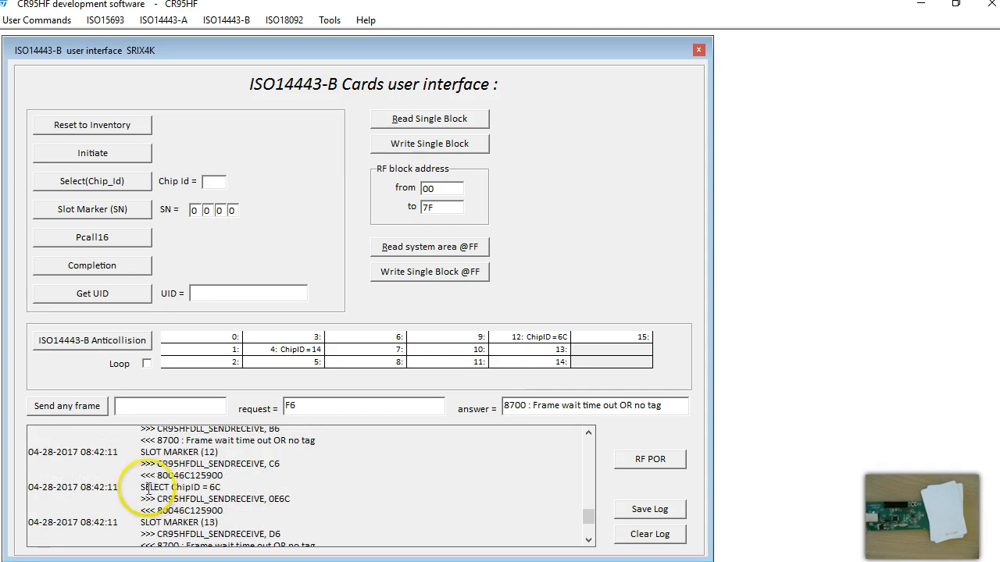
drag(145, 487, 219, 487)
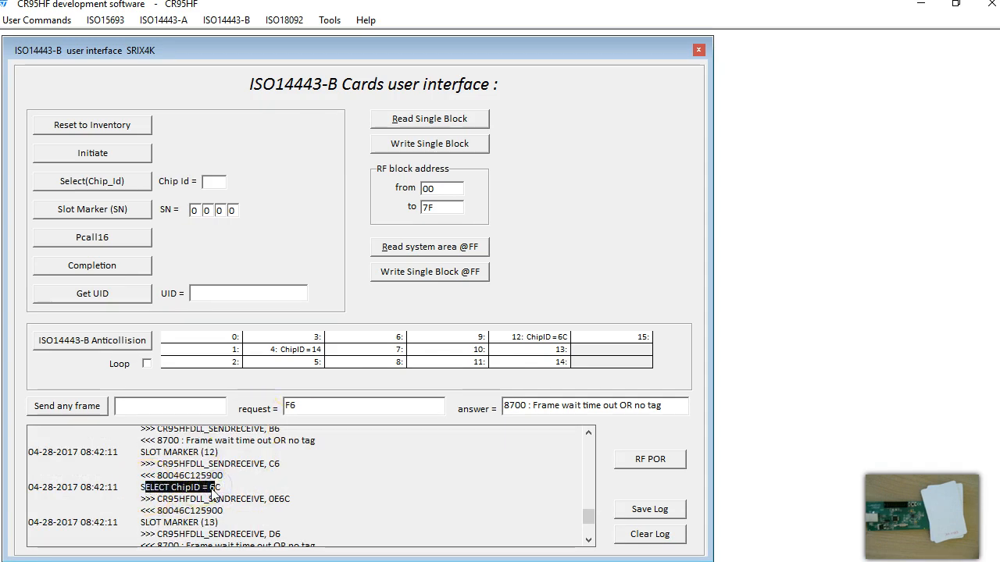
click(225, 508)
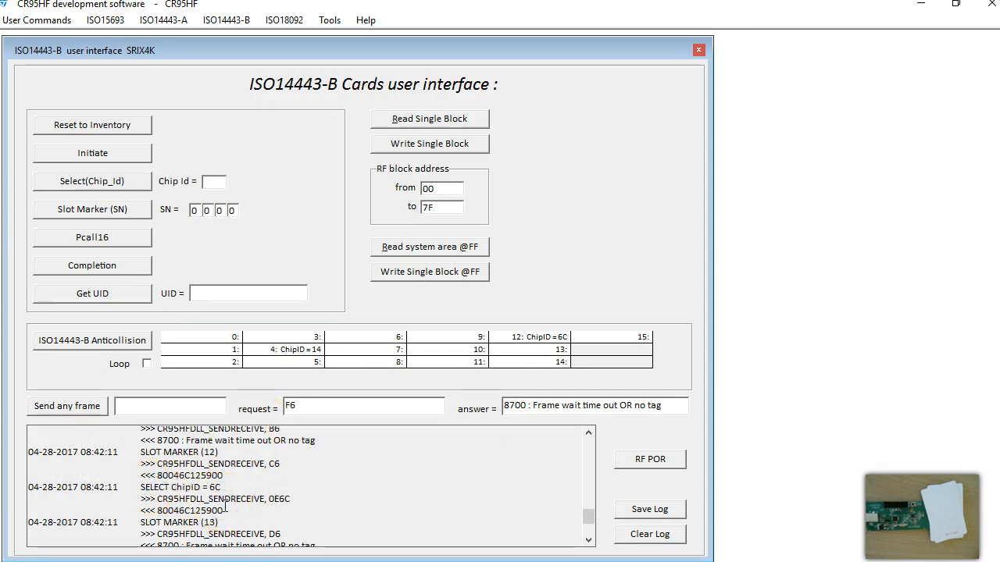
scroll(225, 507, down, 1)
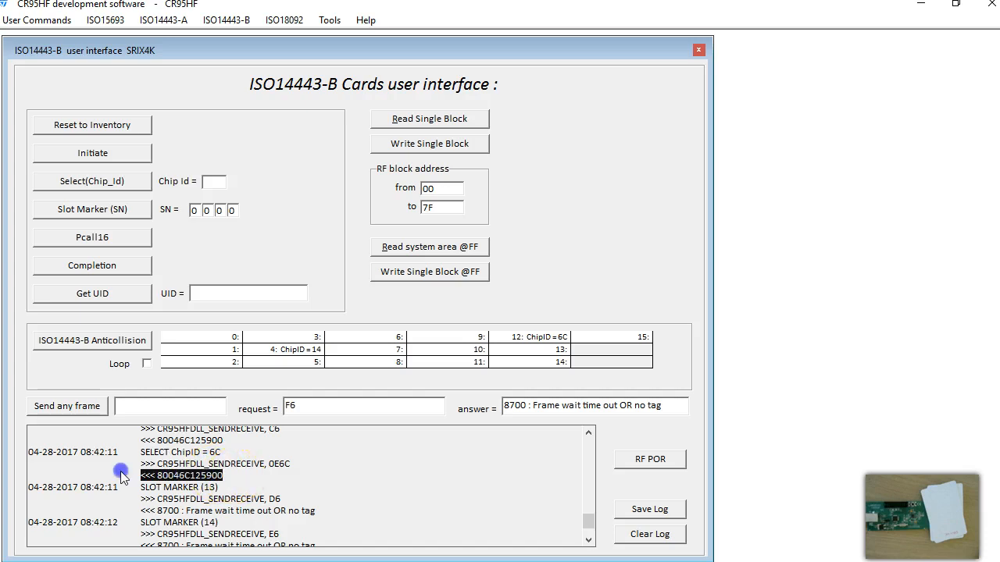
Step: Highlight the slot number 15 in the last SLOT MARKER entry, then review the SLOT MARKER (13) and (14) entries
scroll(234, 488, down, 3)
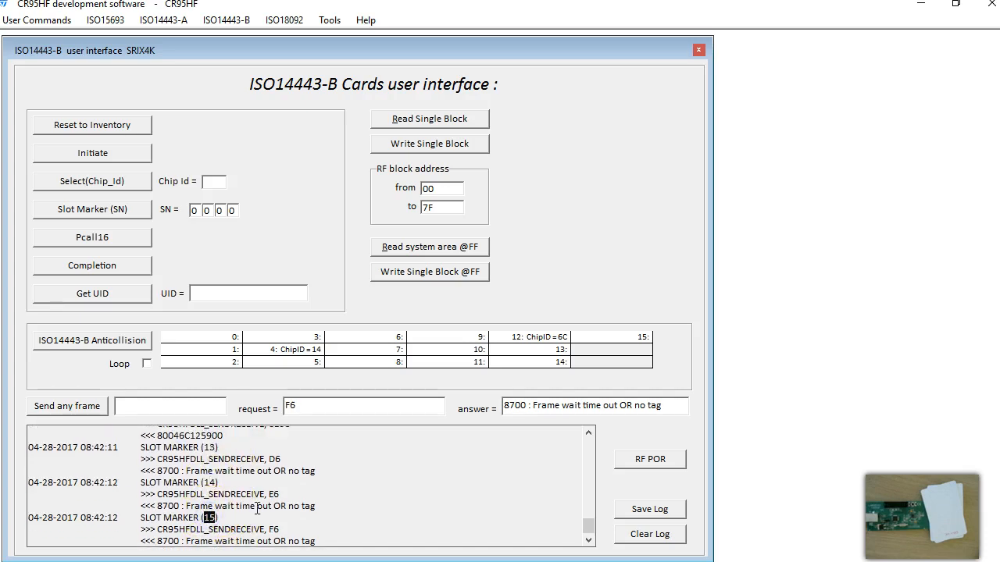
click(320, 533)
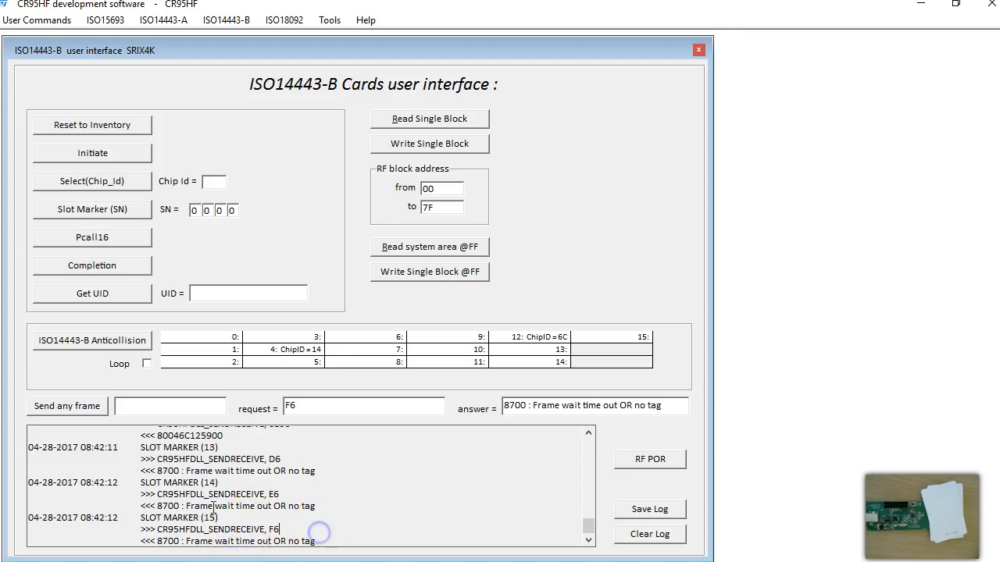
scroll(200, 504, up, 1)
scroll(200, 503, up, 1)
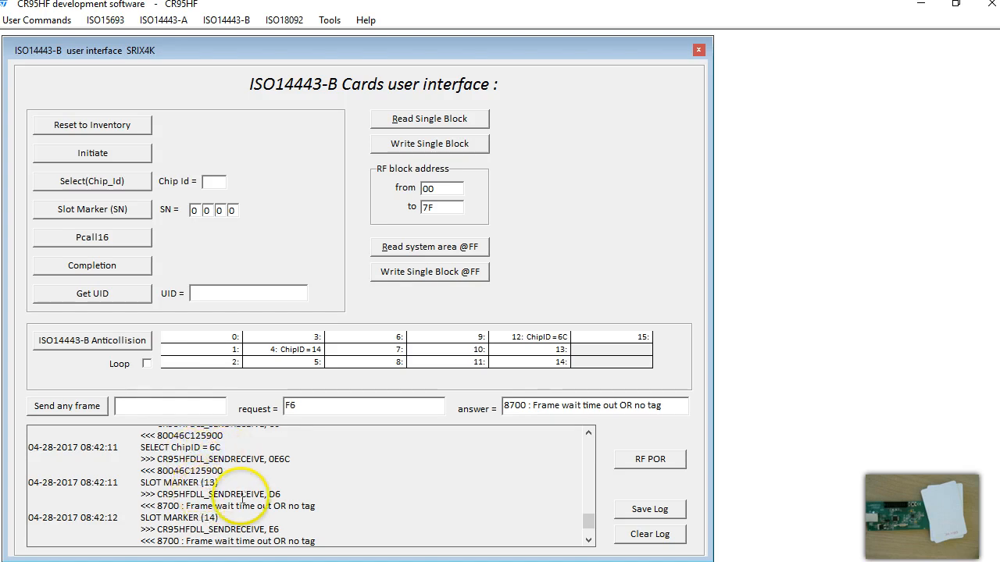
click(181, 471)
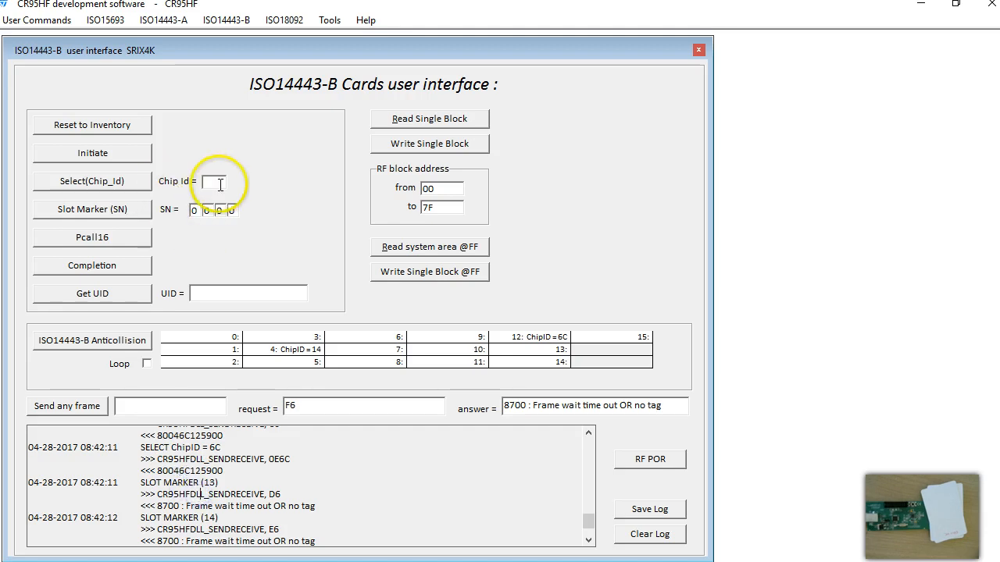
Step: Run Get UID on the selected card, select the returned UID value, and review the log around the new entry
click(123, 303)
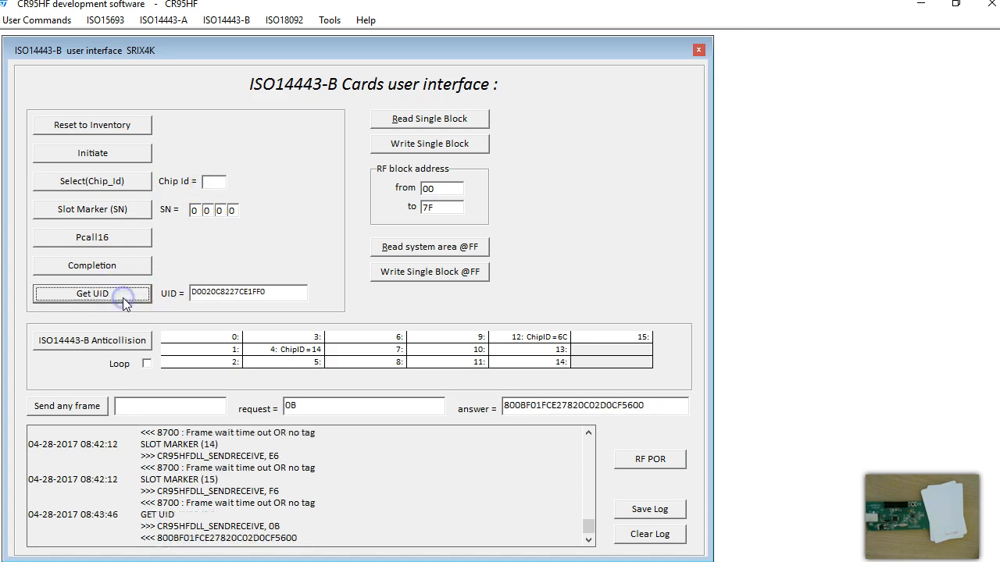
double_click(227, 292)
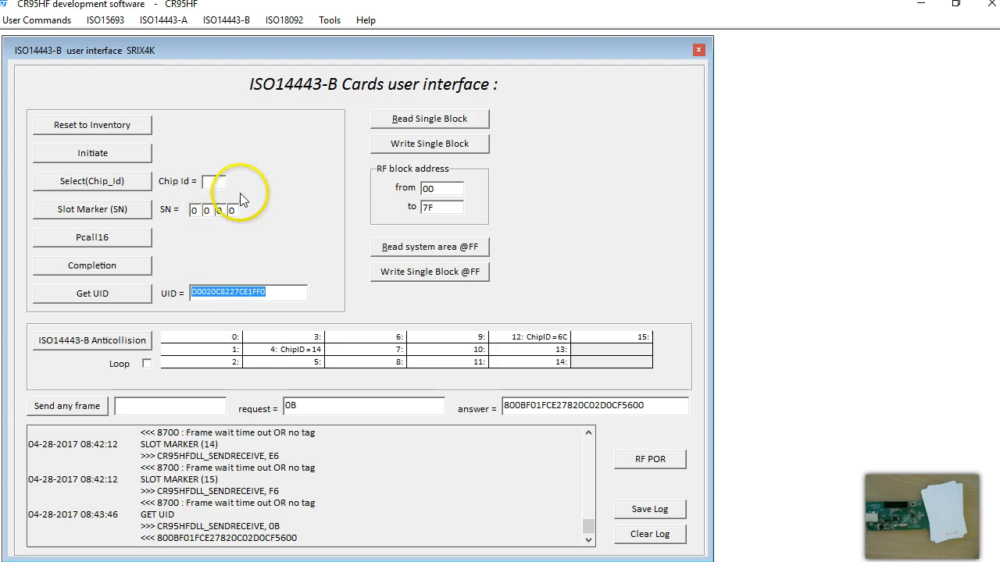
double_click(229, 290)
click(272, 471)
scroll(272, 471, up, 6)
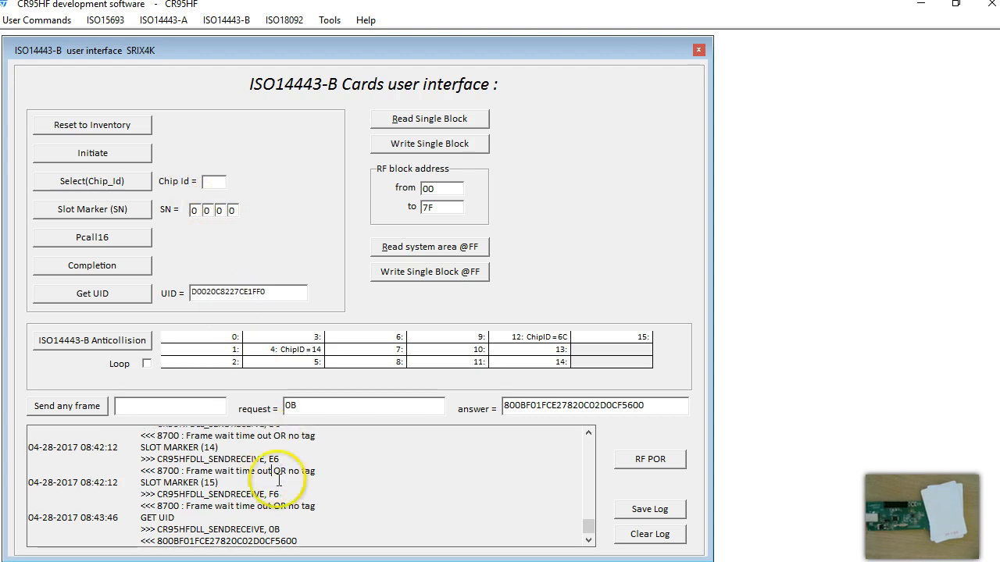
scroll(300, 487, down, 6)
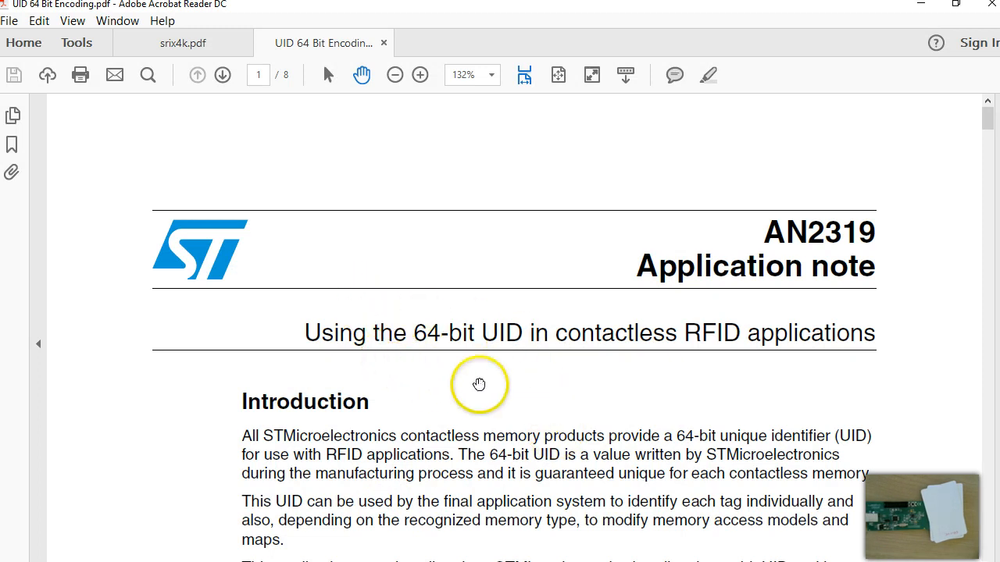
Step: In Adobe Acrobat Reader, examine the AN2319 application note from its introduction and contents to Table 1, the 64-bit UID description
scroll(475, 383, down, 2)
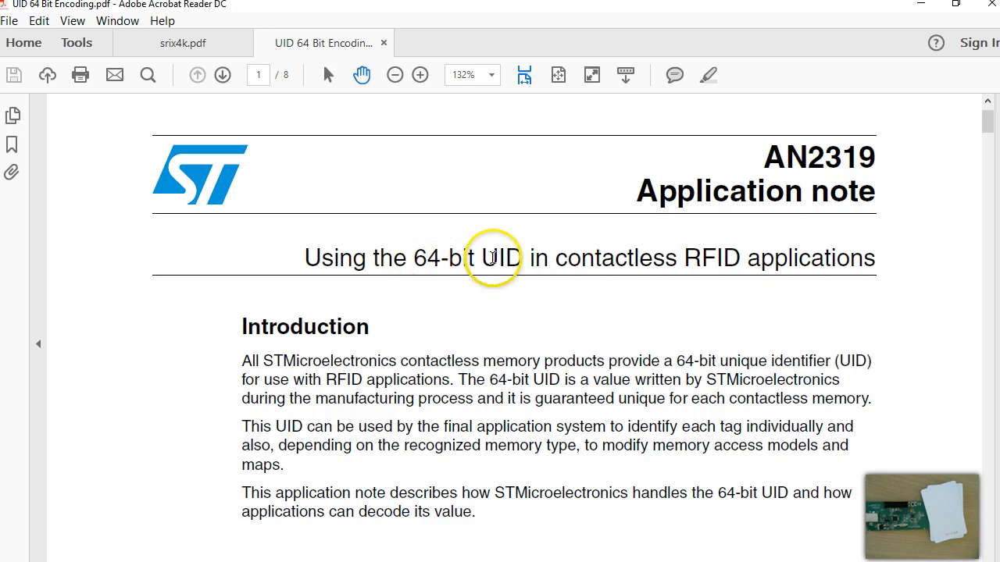
scroll(568, 382, down, 4)
scroll(568, 383, down, 15)
scroll(535, 389, down, 10)
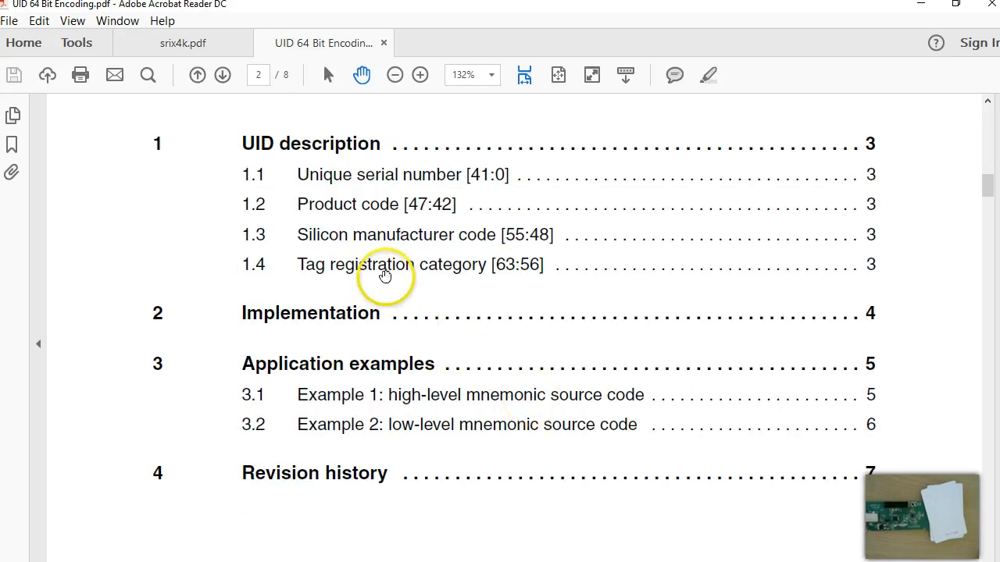
scroll(381, 281, up, 1)
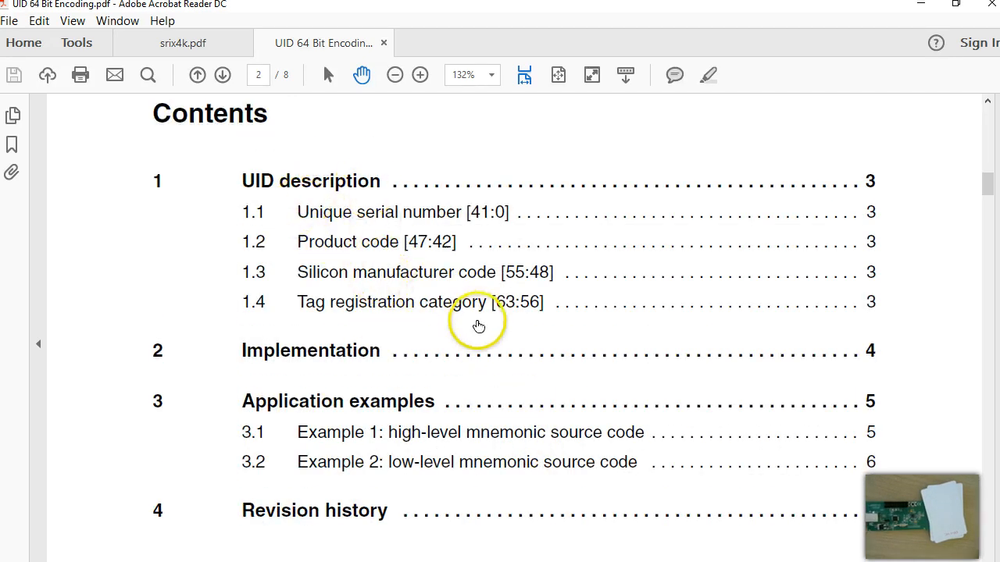
scroll(466, 314, down, 20)
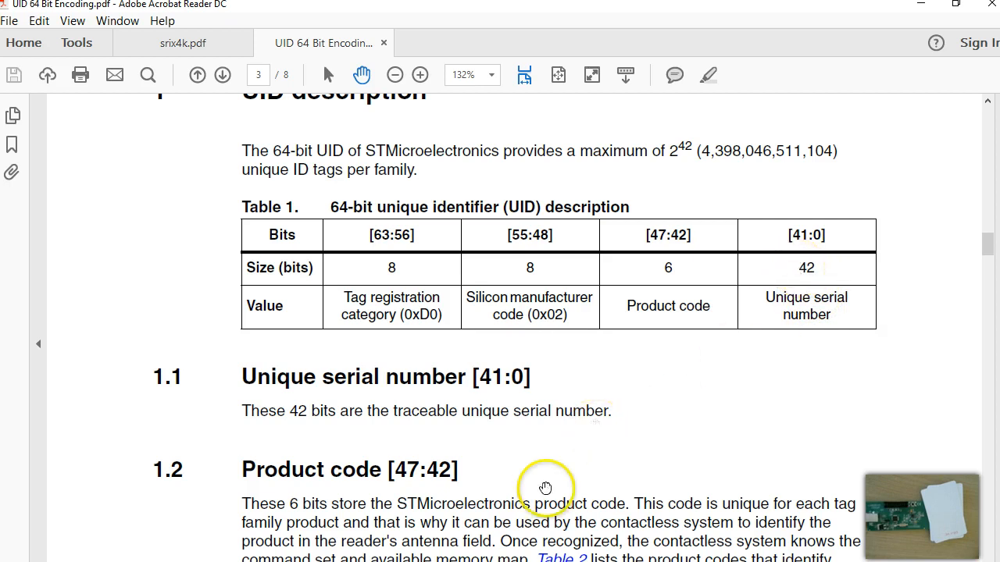
Step: Switch to the Understand RFID tags using CR95HF application, connect to the reader, and display the user data page
key(alt+Tab)
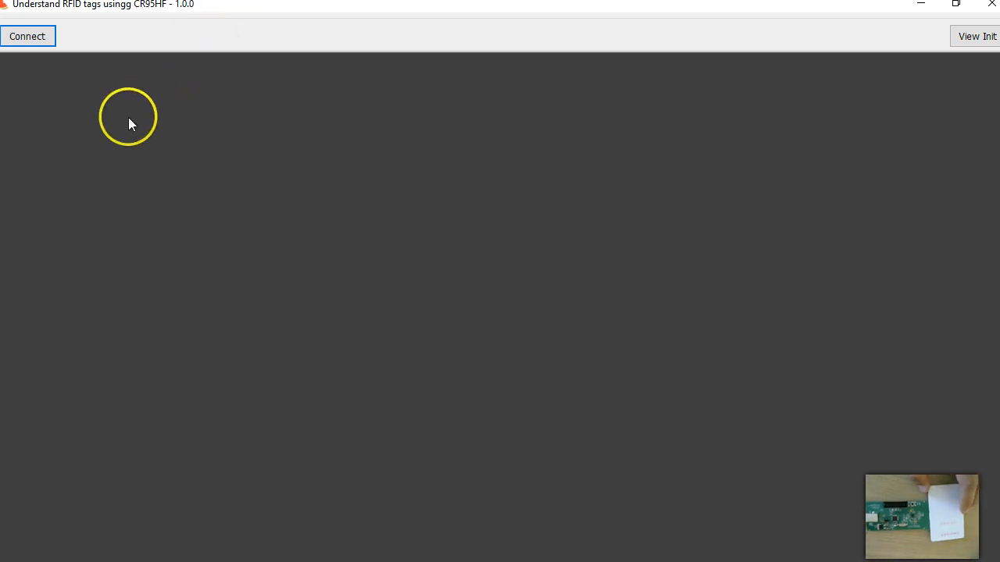
click(26, 39)
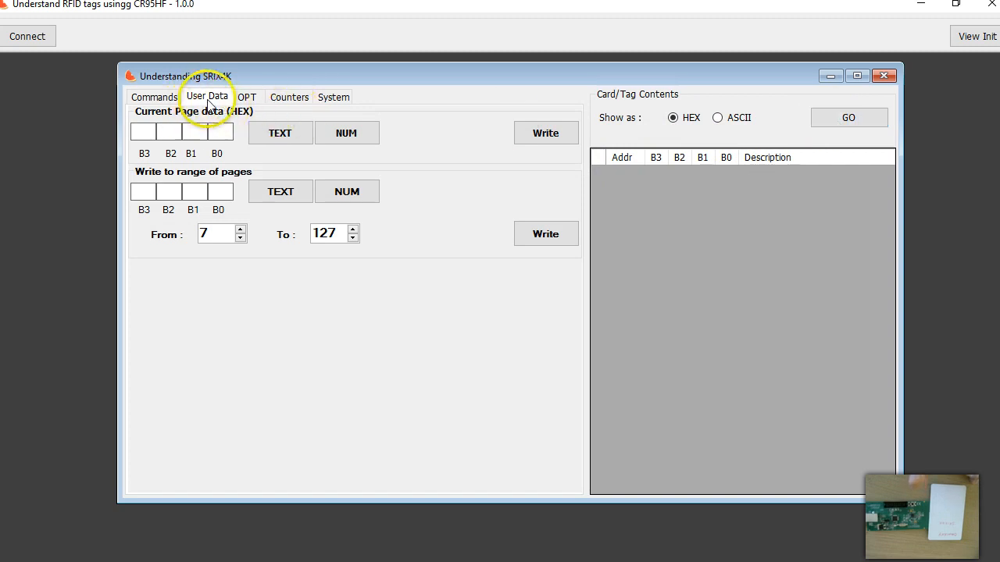
click(251, 102)
click(215, 100)
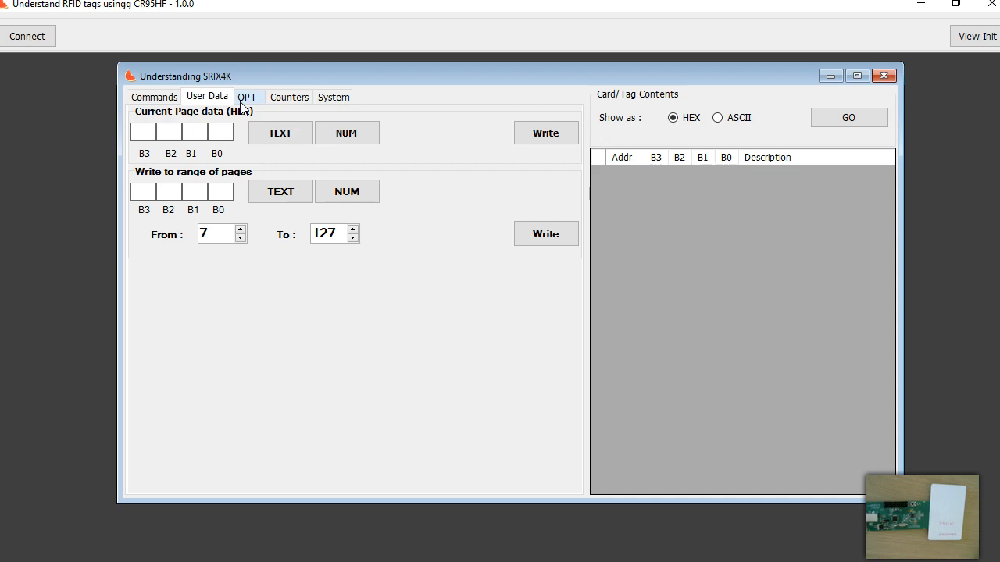
Step: Read the SRIX4K card contents in HEX and look through the listed memory blocks
click(838, 122)
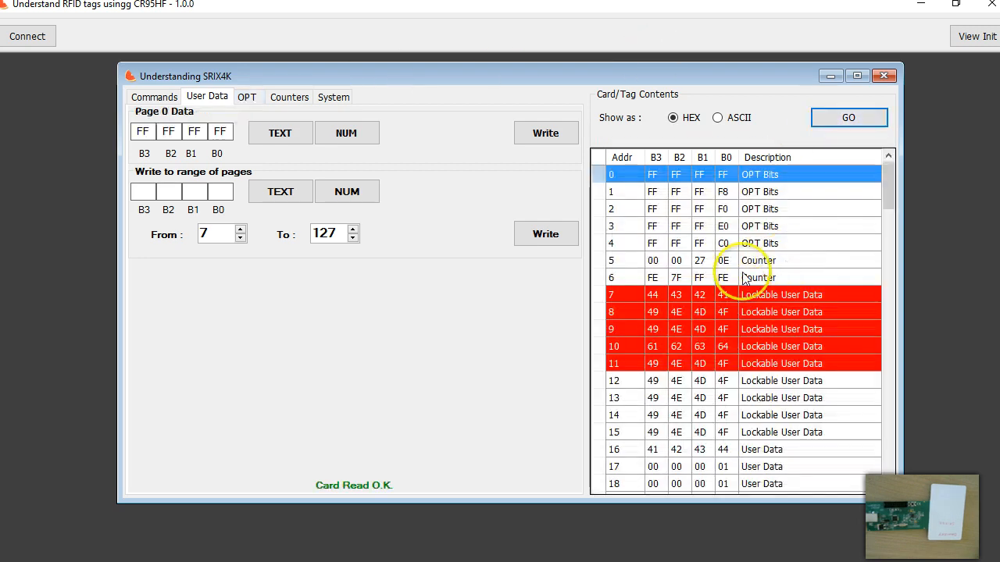
scroll(734, 320, down, 12)
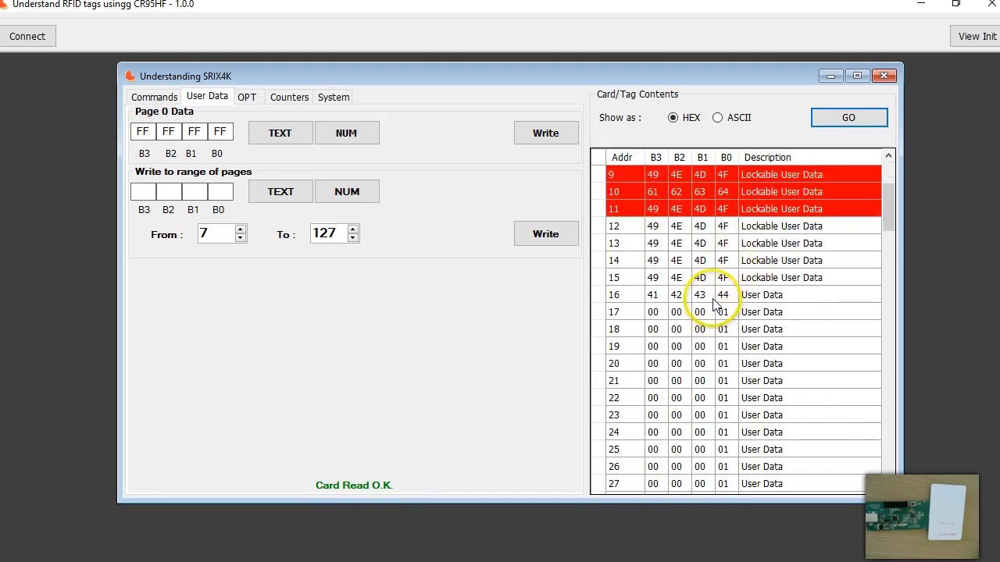
scroll(721, 328, up, 12)
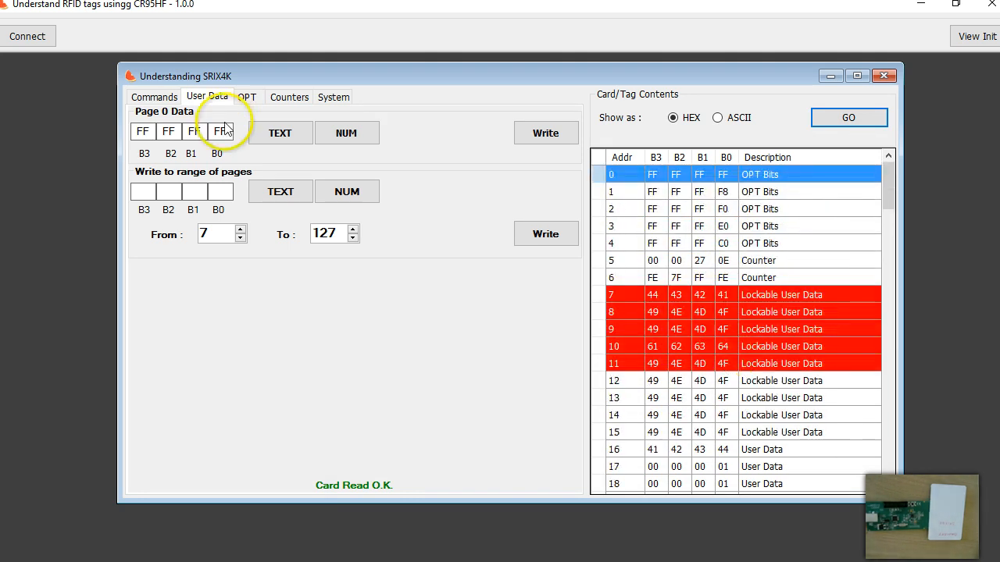
Step: Review the command log of the card read from the ISO14443-B protocol setup onward, then return to the user data
click(155, 96)
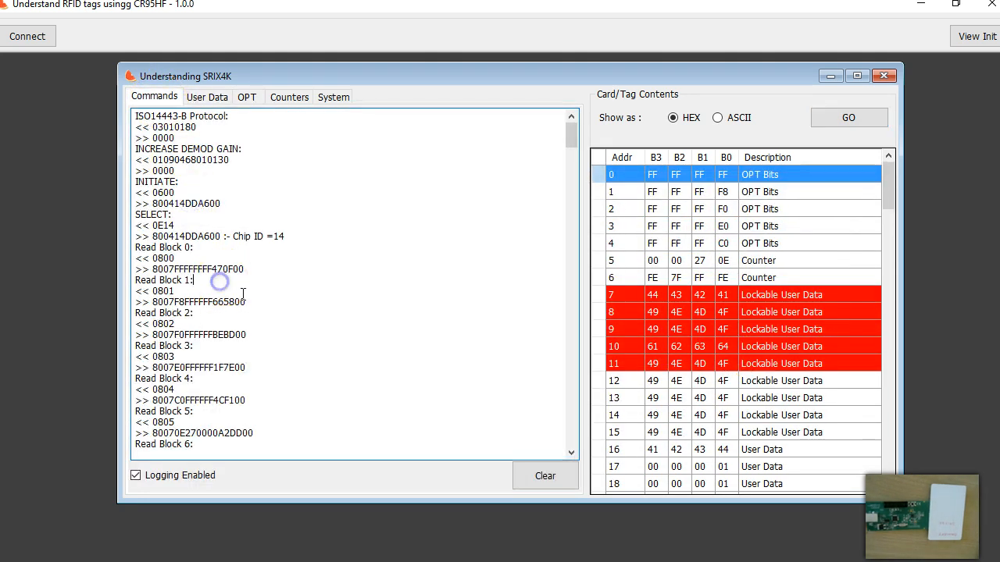
scroll(258, 285, down, 20)
scroll(395, 332, up, 20)
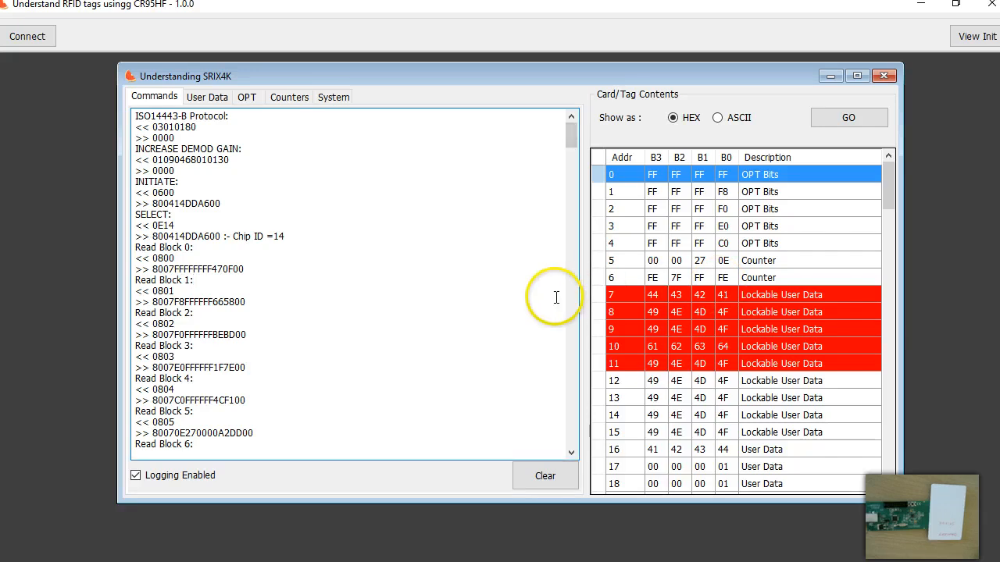
click(214, 103)
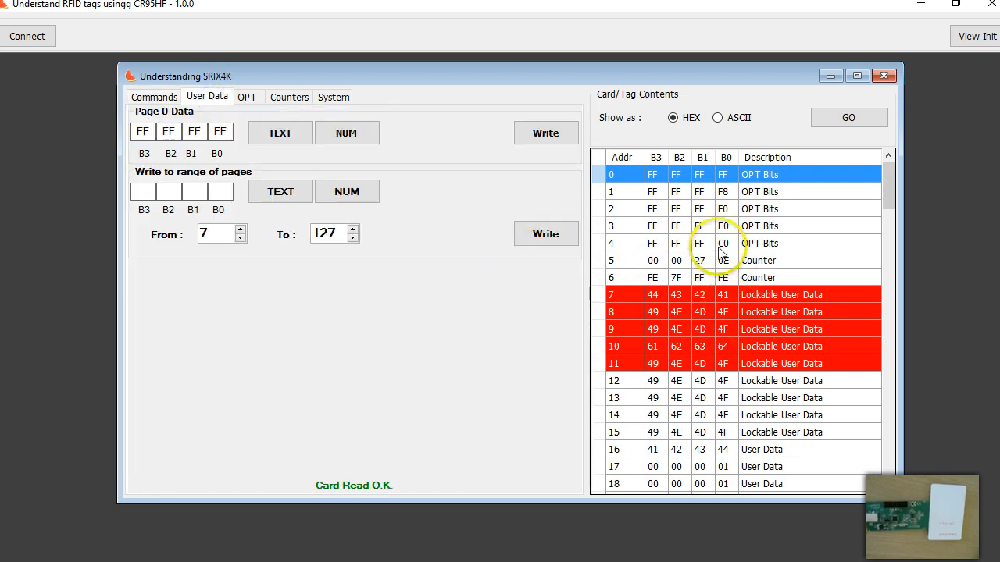
Step: Select blocks 2, 0, 1, 10 and 13 of the card contents to load their bytes into the current page data
click(673, 207)
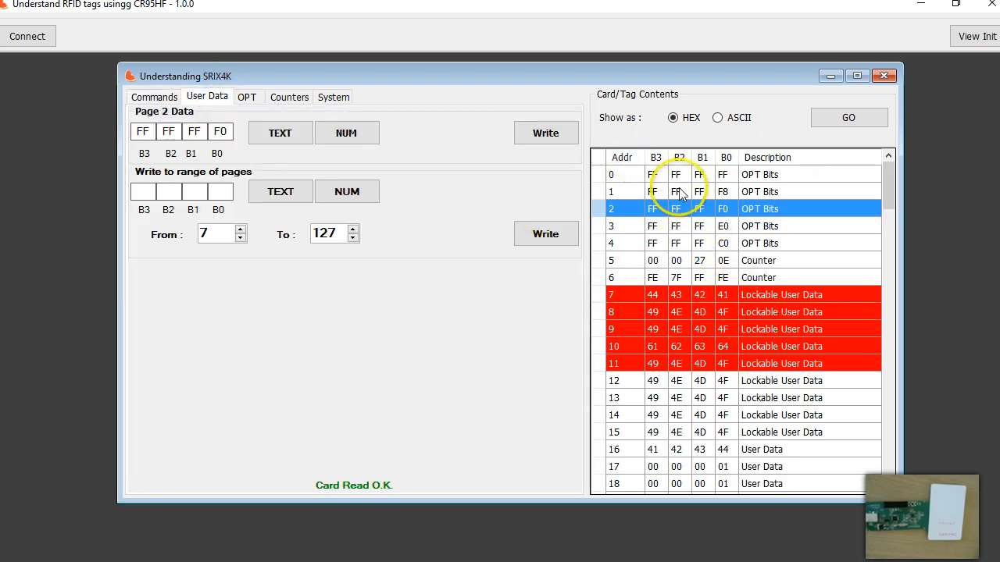
click(659, 175)
click(651, 175)
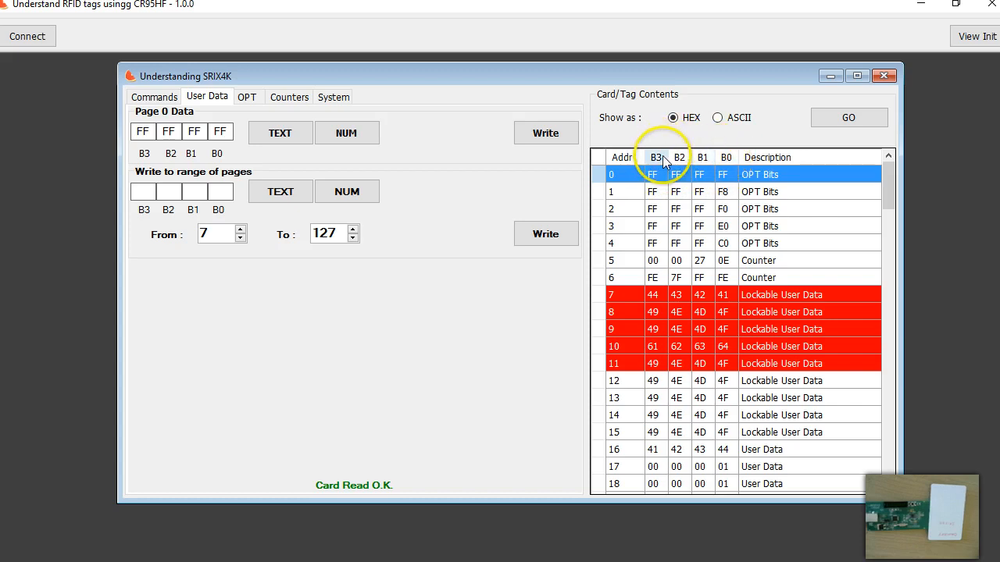
click(651, 191)
click(651, 174)
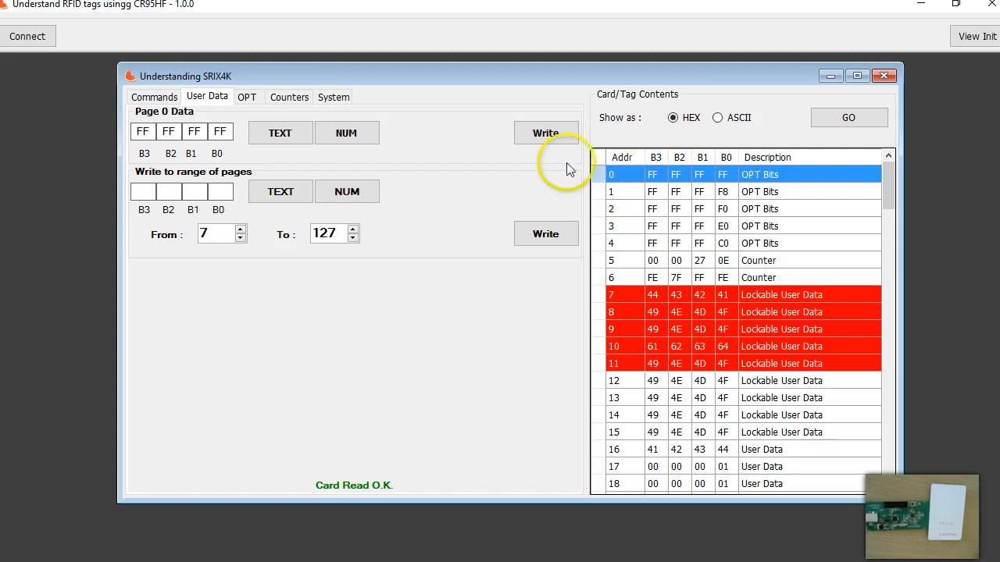
click(652, 346)
click(674, 396)
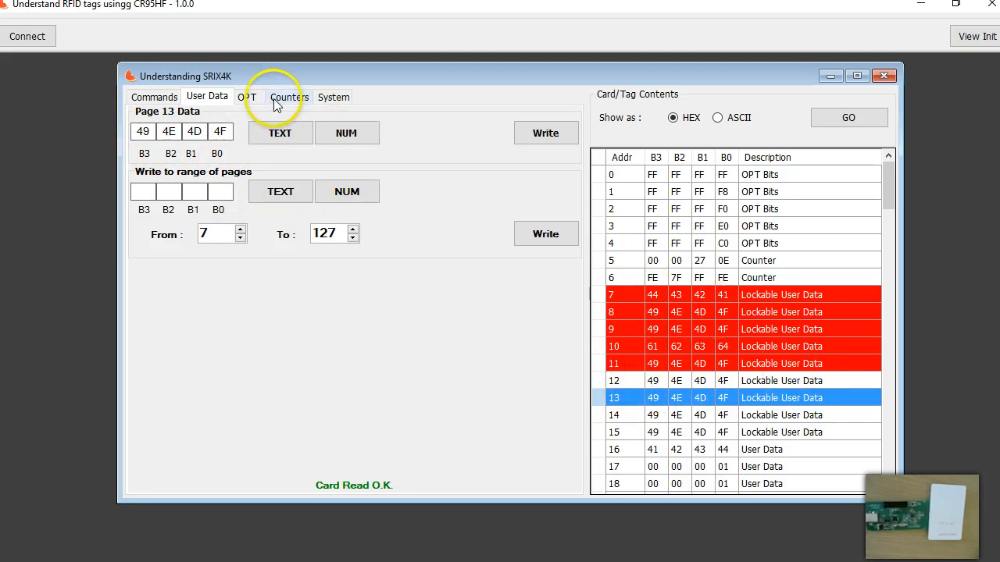
Step: Display the system page and highlight the Chip ID value in the lock register section
click(331, 100)
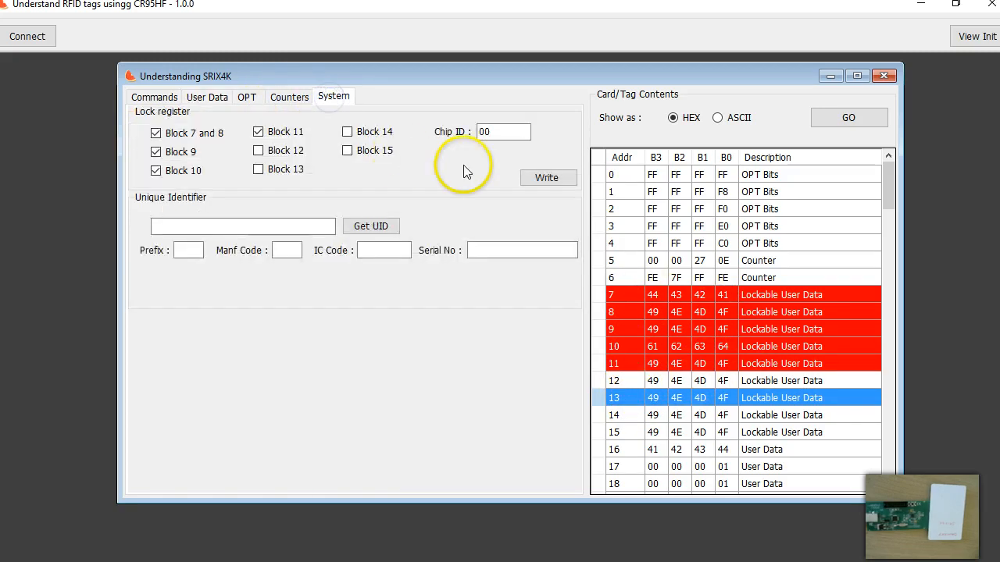
click(495, 135)
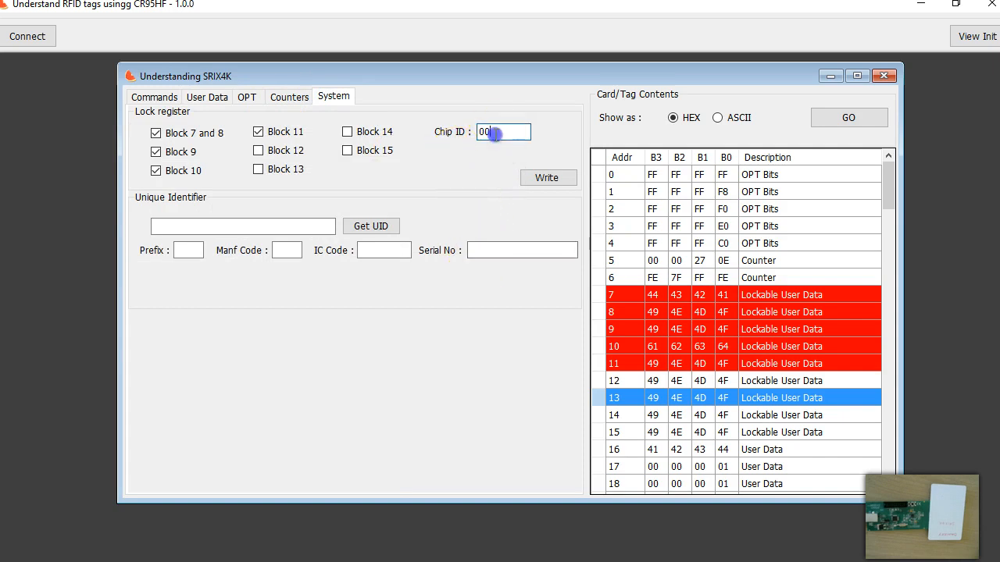
drag(496, 133, 467, 127)
click(498, 132)
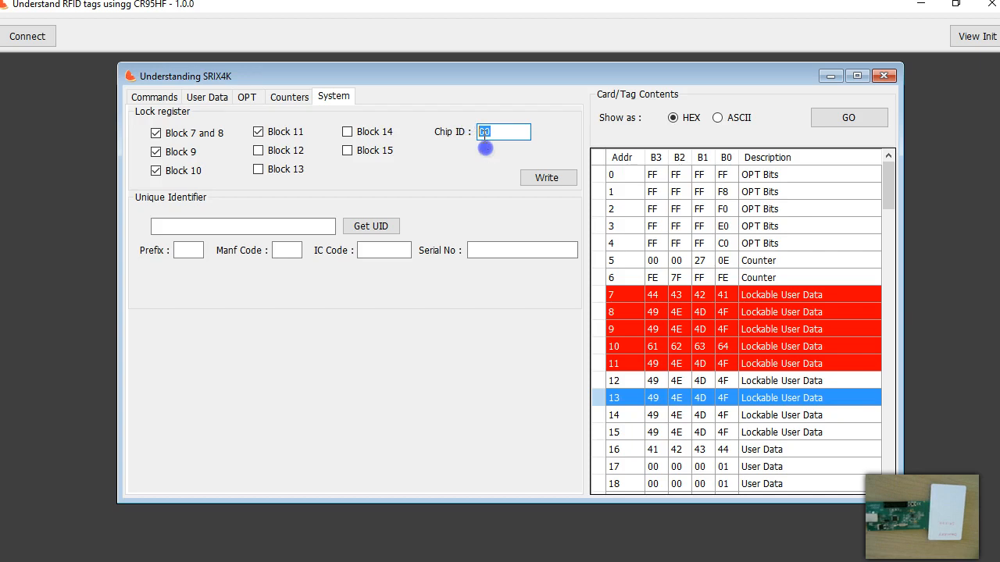
click(486, 131)
click(490, 132)
click(501, 131)
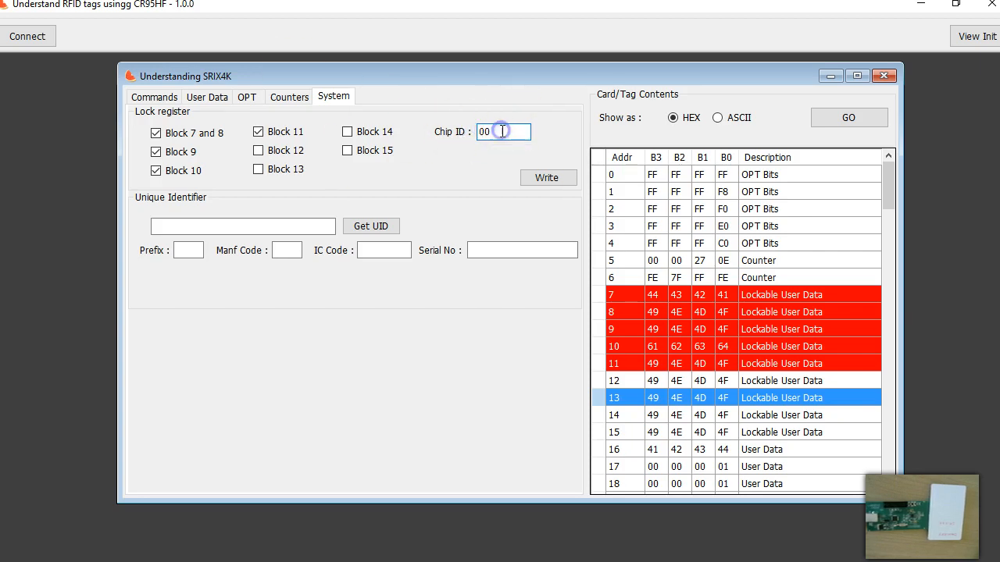
click(468, 308)
drag(495, 132, 469, 132)
click(480, 188)
click(502, 126)
click(470, 154)
click(482, 138)
drag(478, 134, 489, 133)
Step: Get the card's UID and highlight the whole unique identifier value
click(364, 227)
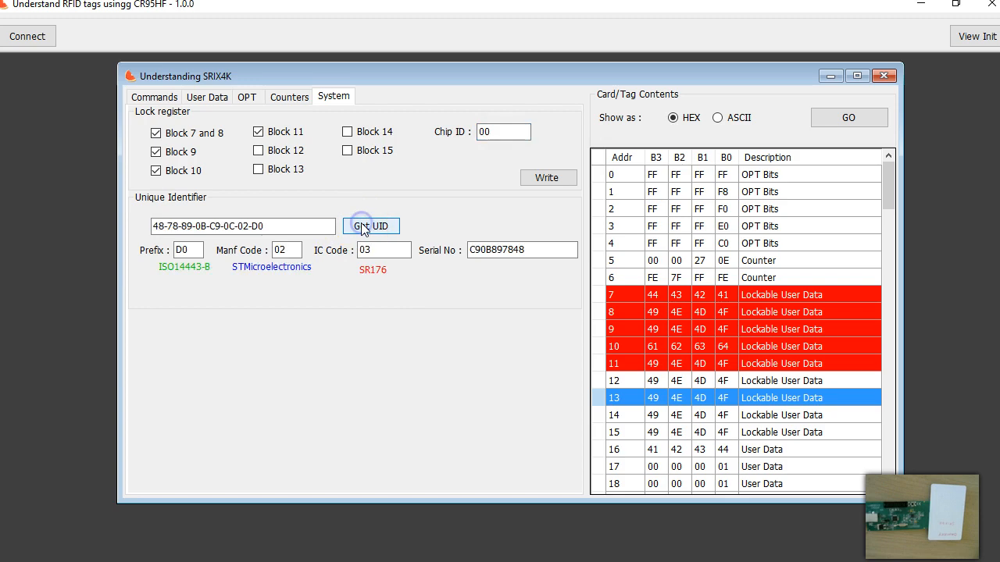
click(385, 227)
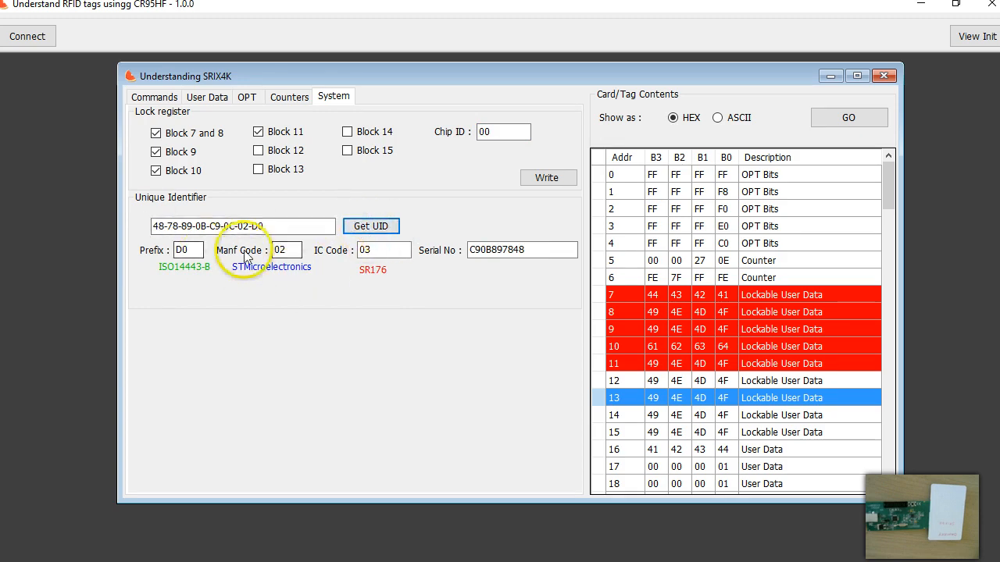
drag(258, 226, 135, 228)
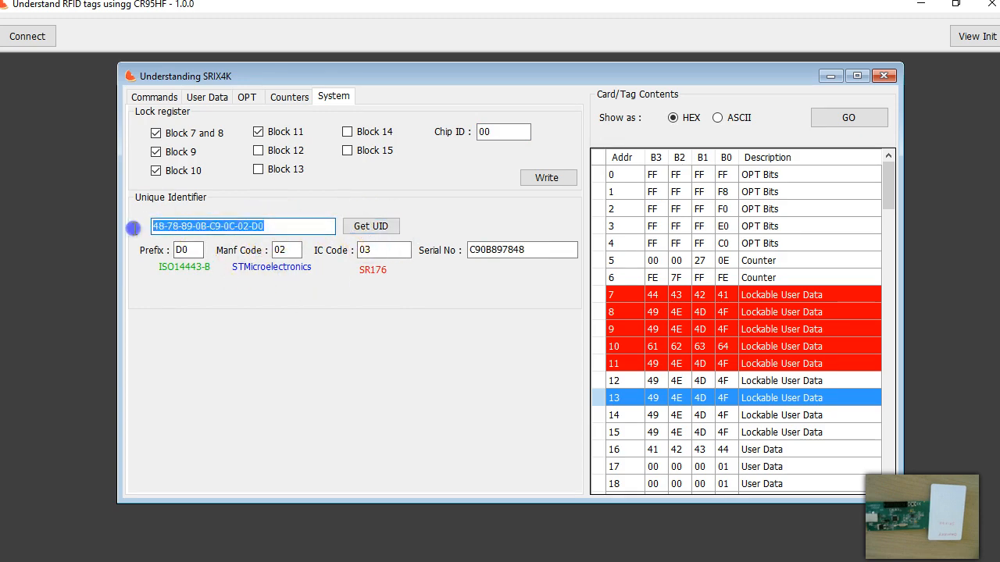
click(252, 226)
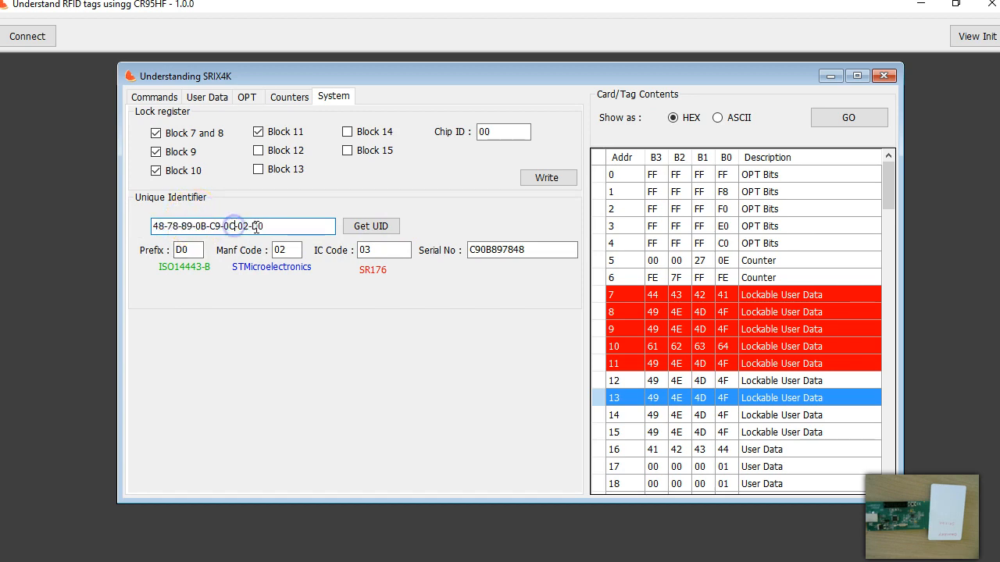
double_click(259, 226)
drag(260, 226, 148, 226)
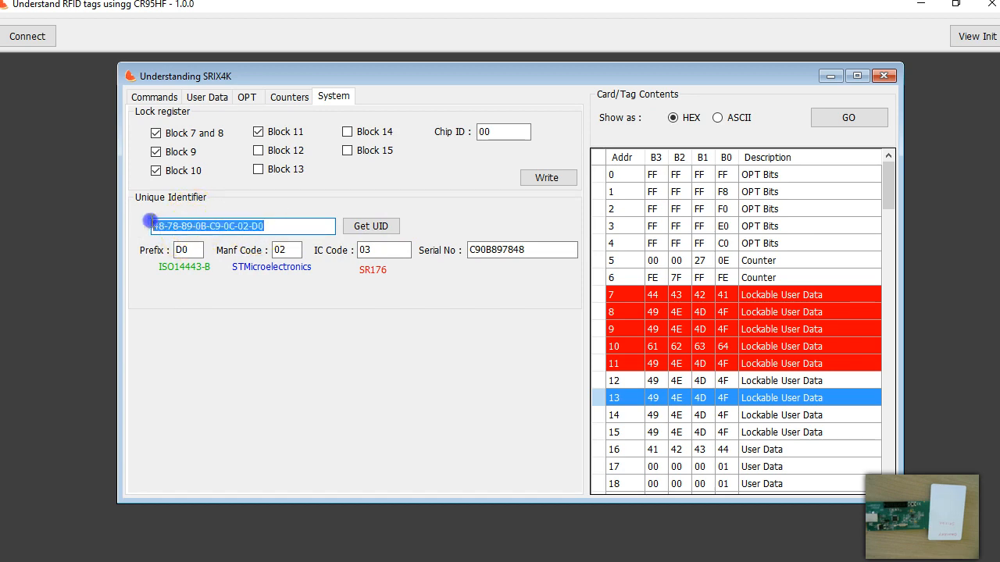
click(265, 226)
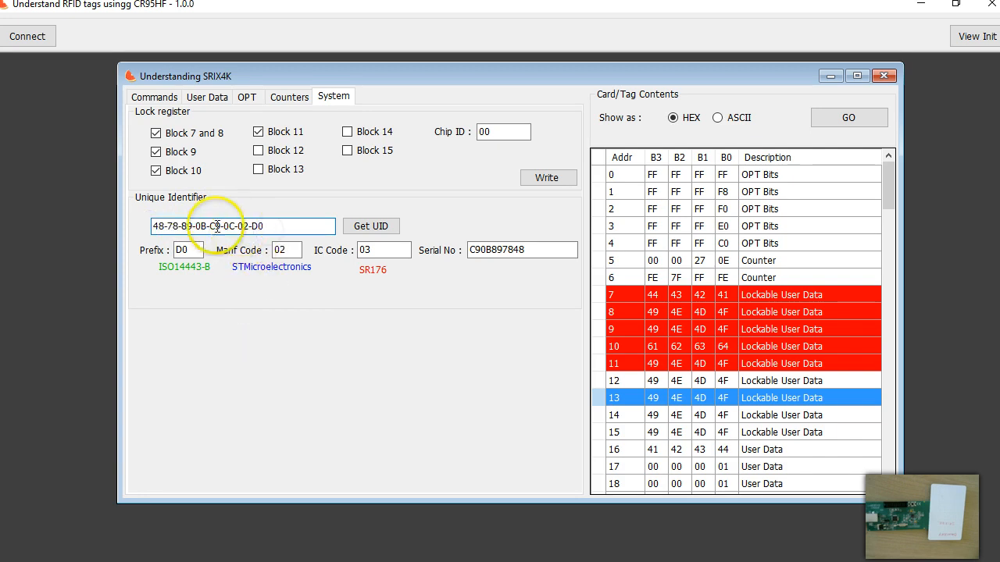
Step: Highlight the start of the UID's D0 byte and the matching prefix, then highlight manufacturer code 02 and its STMicroelectronics label
drag(257, 226, 251, 226)
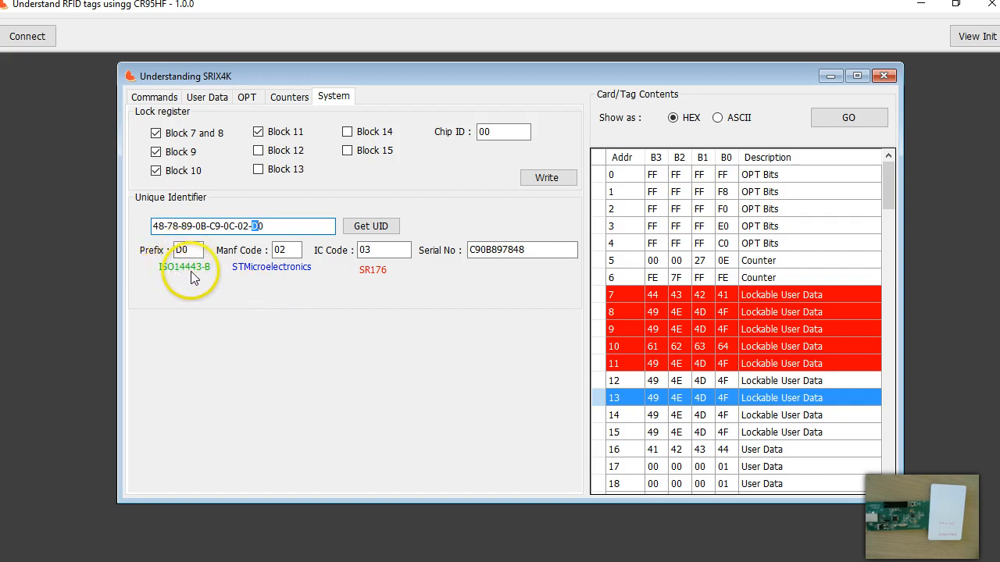
drag(196, 249, 166, 250)
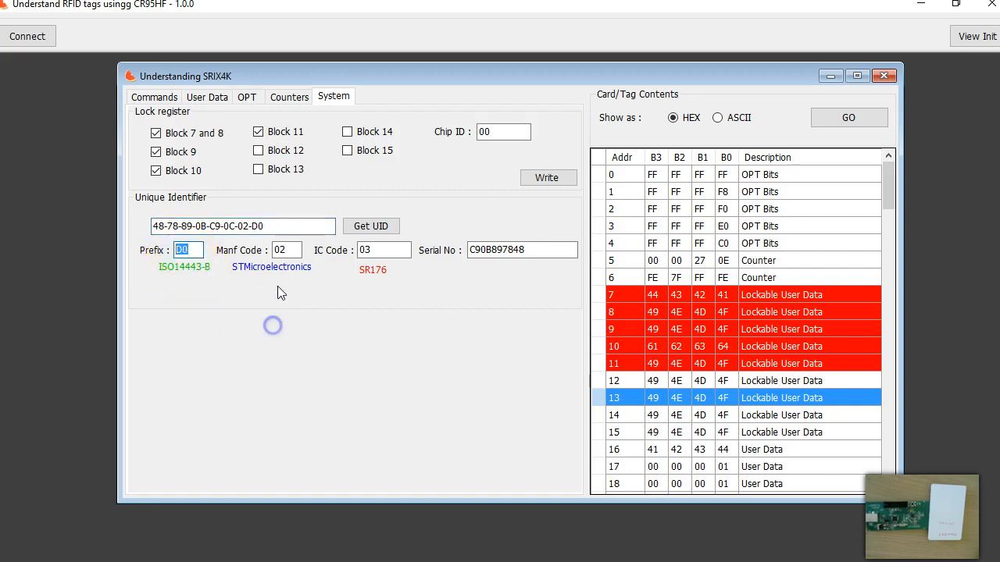
double_click(280, 249)
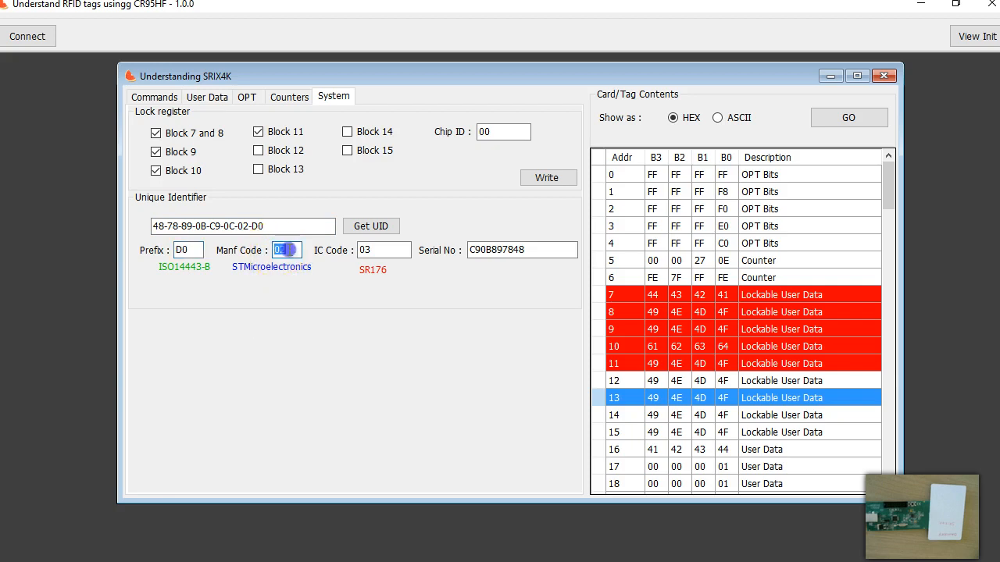
click(288, 248)
double_click(273, 248)
drag(289, 248, 268, 247)
click(286, 271)
click(286, 272)
click(286, 273)
click(286, 266)
Step: Point out IC code 03 and the product name decoded beneath it
click(365, 297)
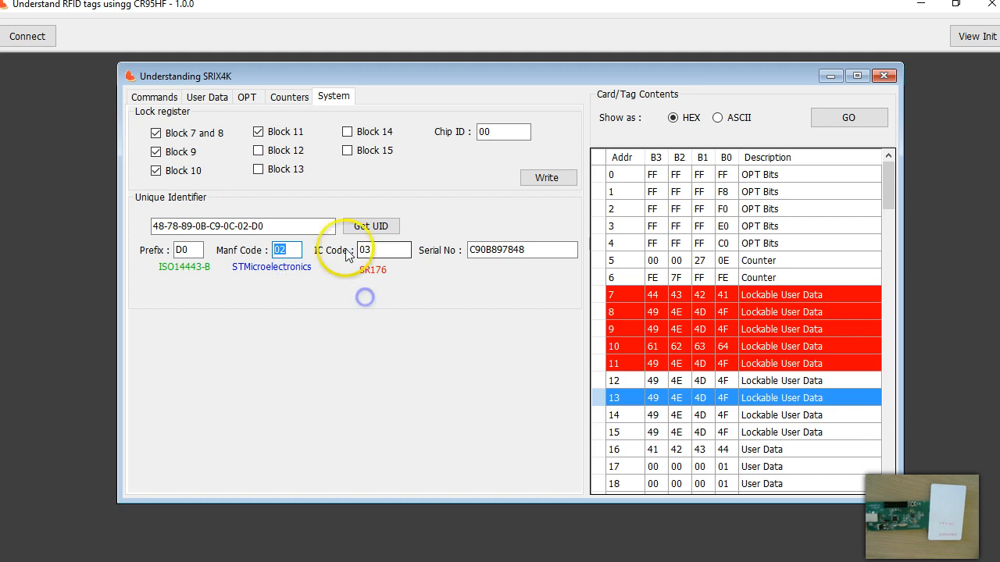
click(375, 252)
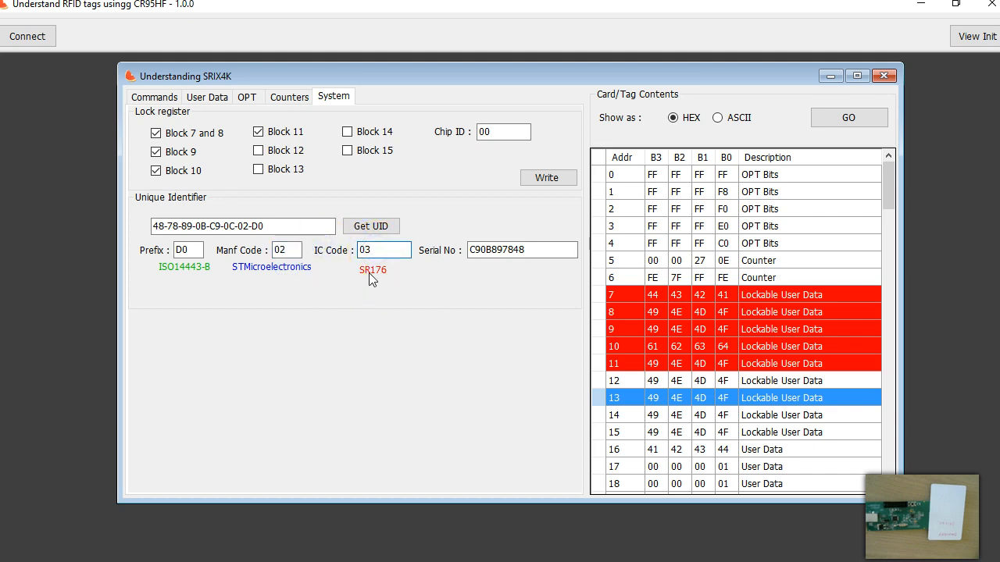
click(372, 273)
click(369, 251)
drag(369, 251, 372, 270)
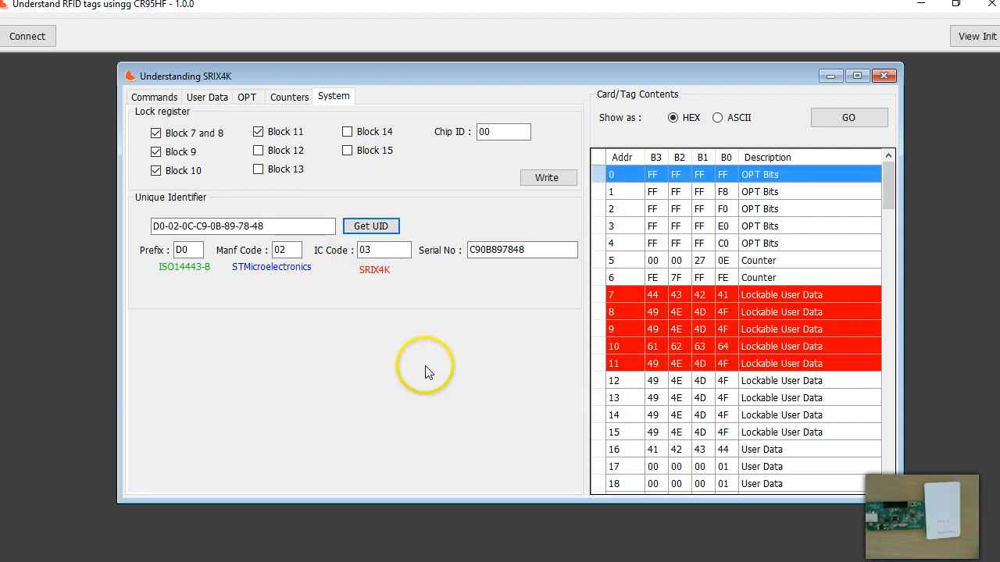
Step: Highlight the complete reordered UID, from the D0 prefix byte to the last serial byte
click(424, 371)
drag(312, 226, 274, 225)
click(156, 227)
click(276, 226)
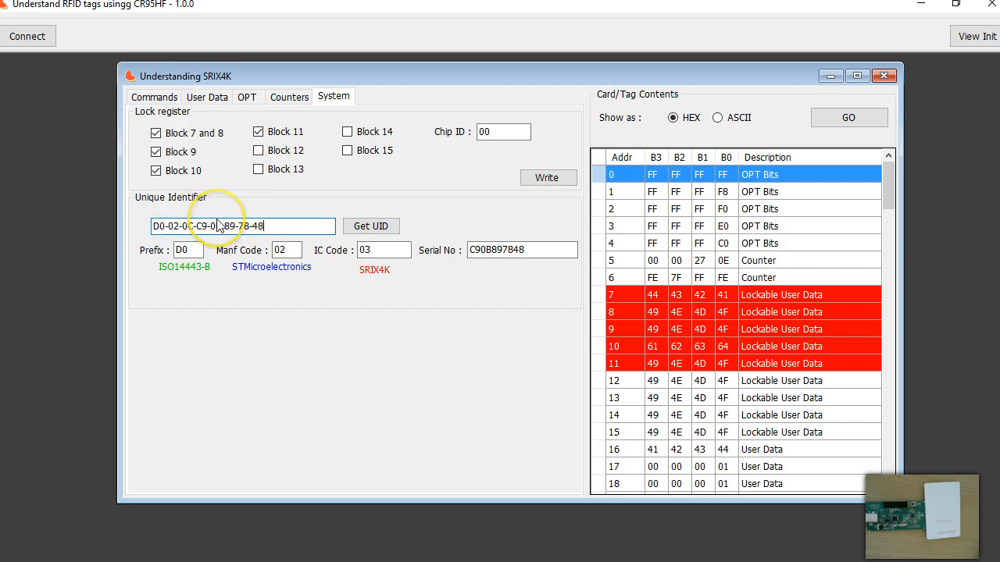
drag(265, 226, 148, 226)
Step: Point out the D0 prefix with its ISO14443-B label, then highlight the manufacturer code 02
click(190, 247)
click(189, 249)
click(187, 267)
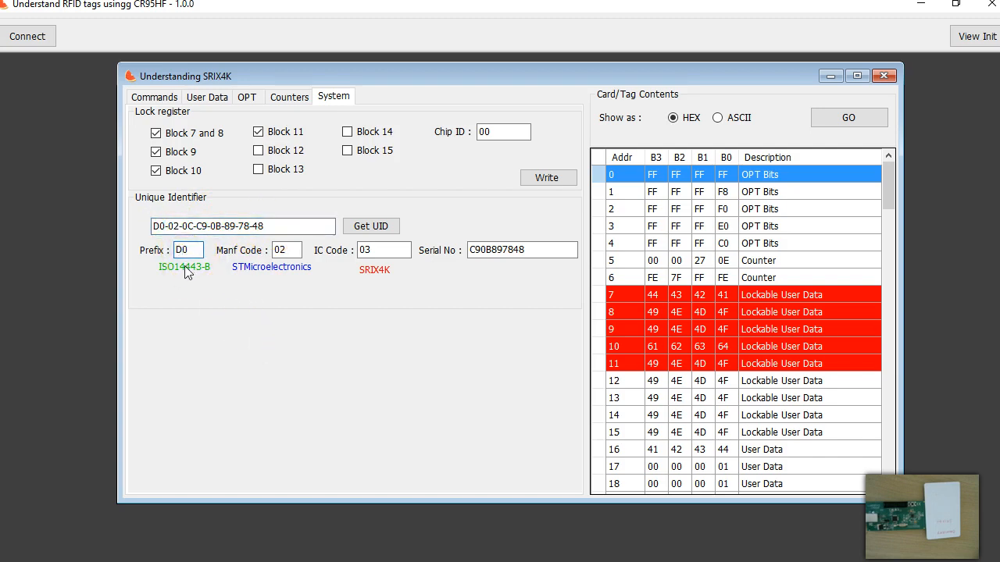
click(279, 250)
double_click(287, 249)
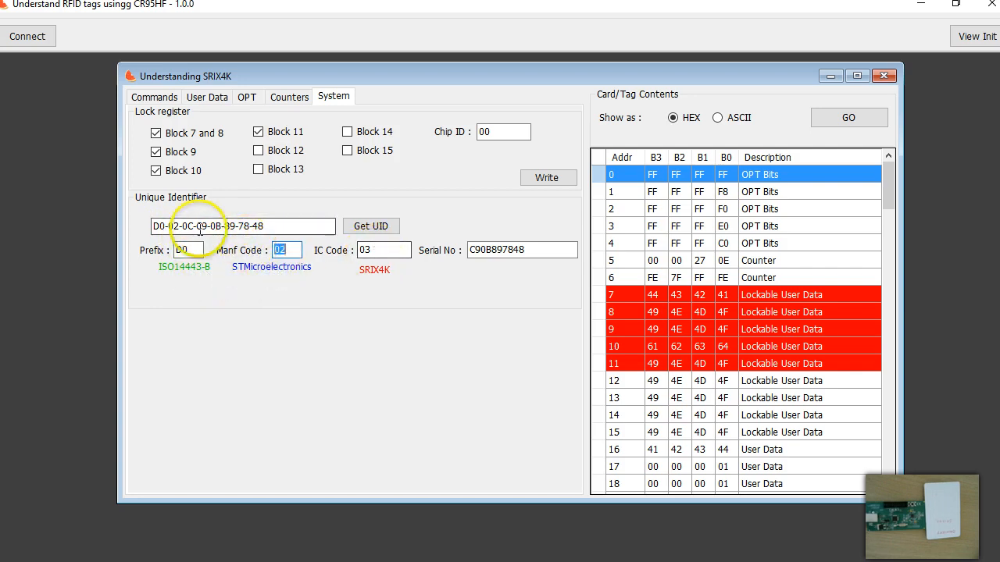
Step: Highlight the UID bytes following the manufacturer code, starting at 0C, and relate them to the IC code 03
click(360, 250)
click(188, 224)
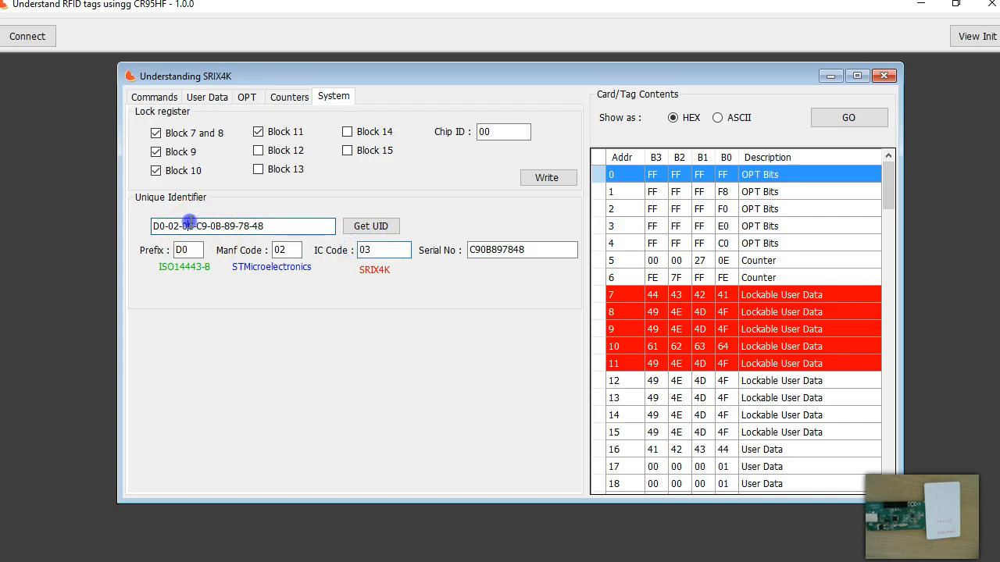
drag(182, 224, 268, 226)
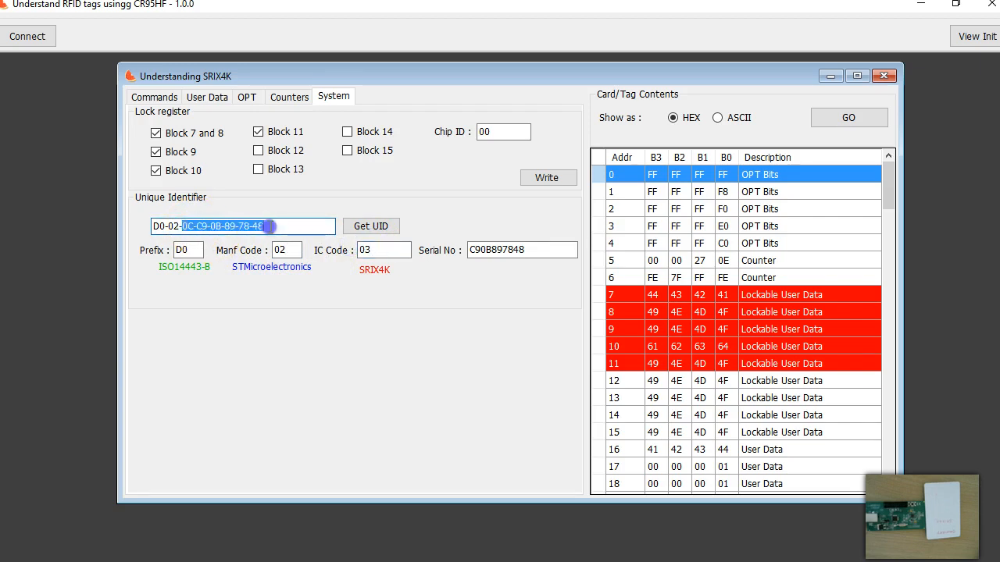
click(366, 250)
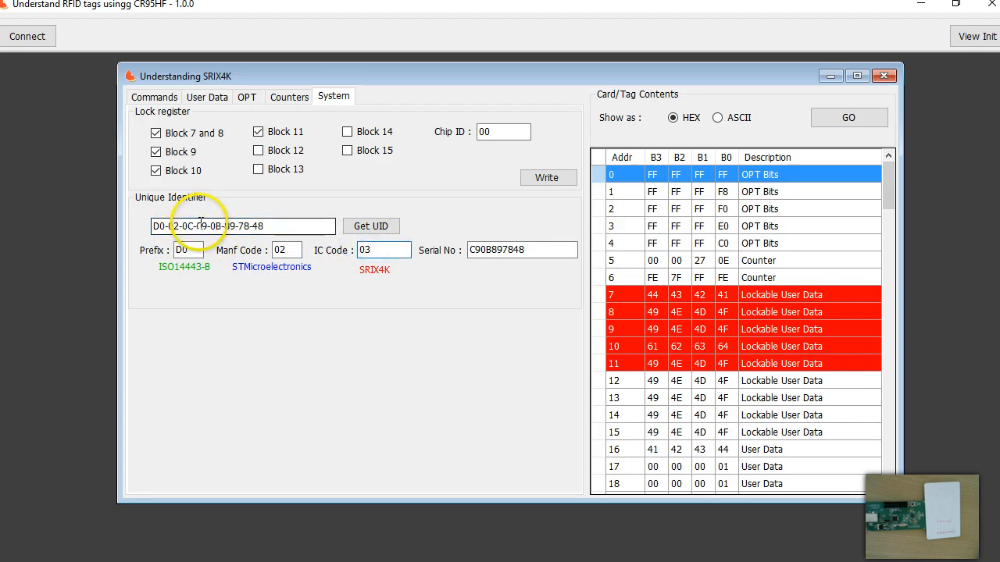
Step: Highlight the UID bytes following the manufacturer code, then point out the serial number and highlight the IC code 03
drag(182, 223, 270, 232)
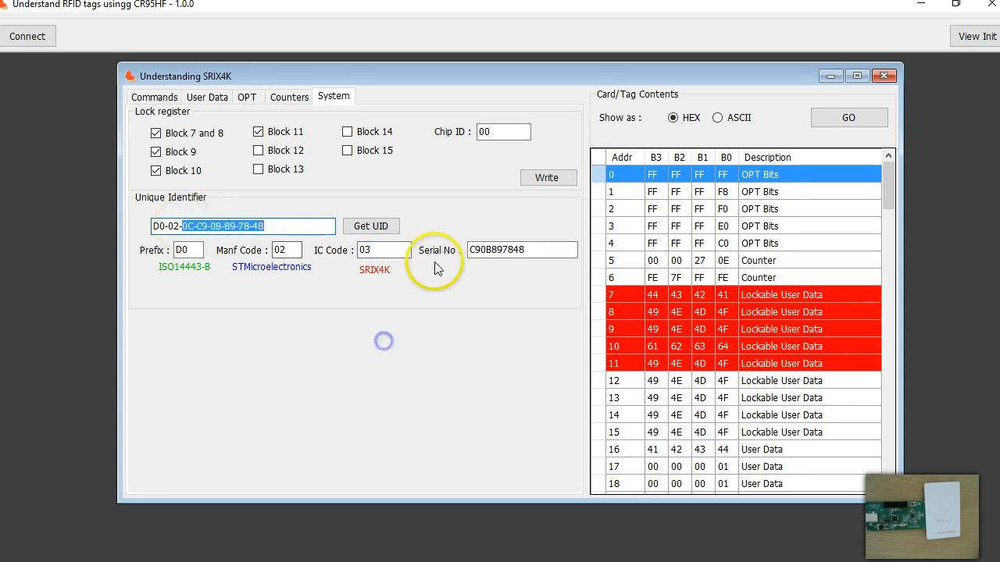
click(475, 250)
drag(476, 251, 489, 301)
drag(359, 250, 399, 286)
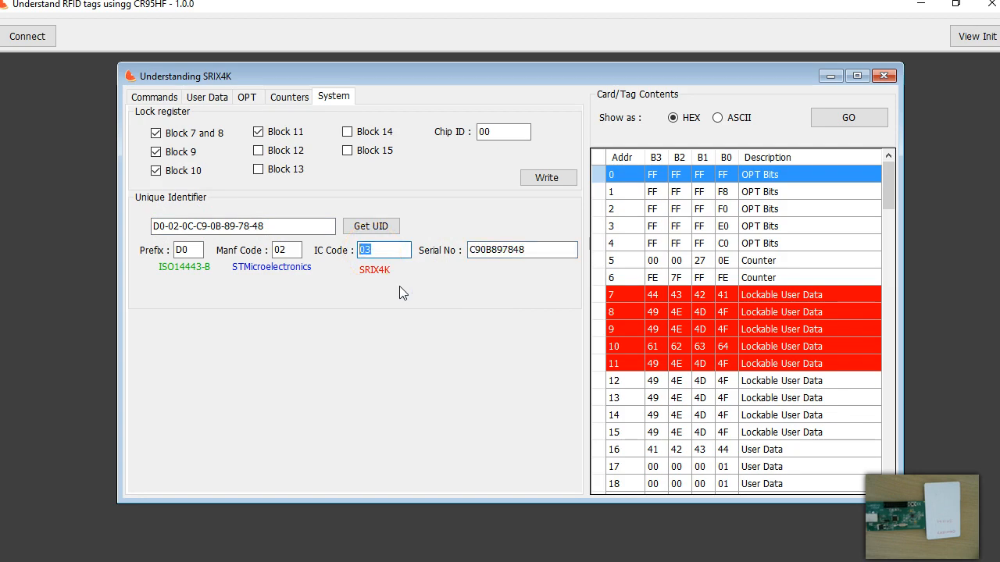
drag(892, 189, 889, 166)
click(875, 173)
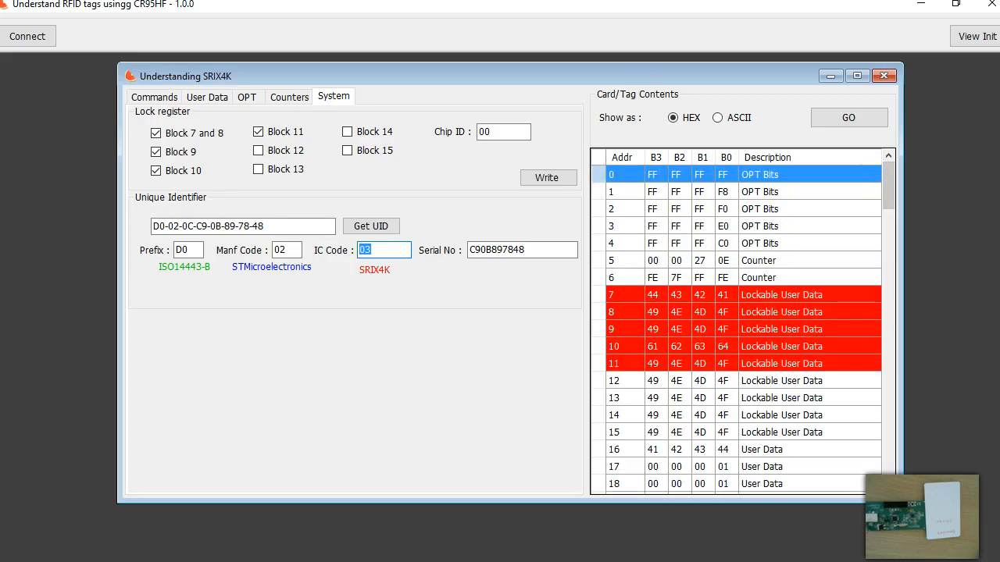
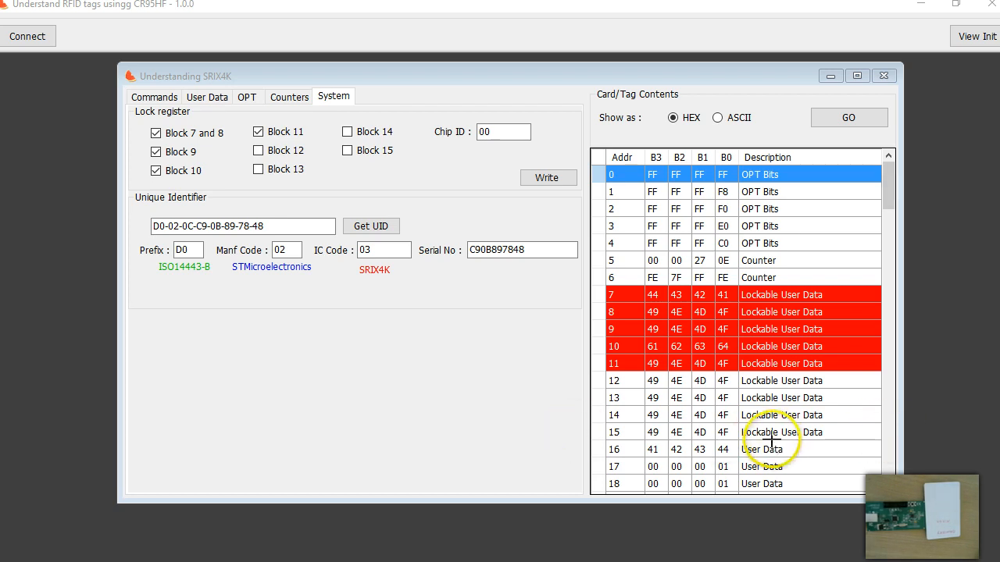
Step: Handwrite 4.4.2 in red below the Unique Identifier area, circle the Chip ID field, and clear the annotations
mouse_move(160, 367)
mouse_down()
mouse_move(200, 408)
mouse_move(209, 451)
mouse_up()
click(247, 421)
drag(262, 367, 302, 403)
drag(300, 371, 308, 428)
click(336, 414)
drag(350, 373, 402, 409)
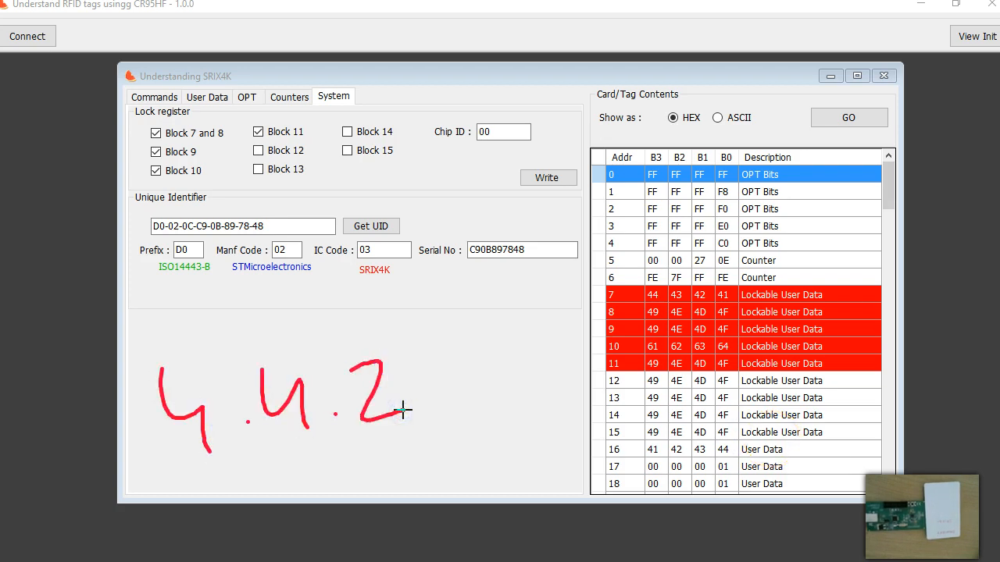
mouse_move(430, 149)
mouse_down()
mouse_move(535, 91)
mouse_move(435, 174)
mouse_up()
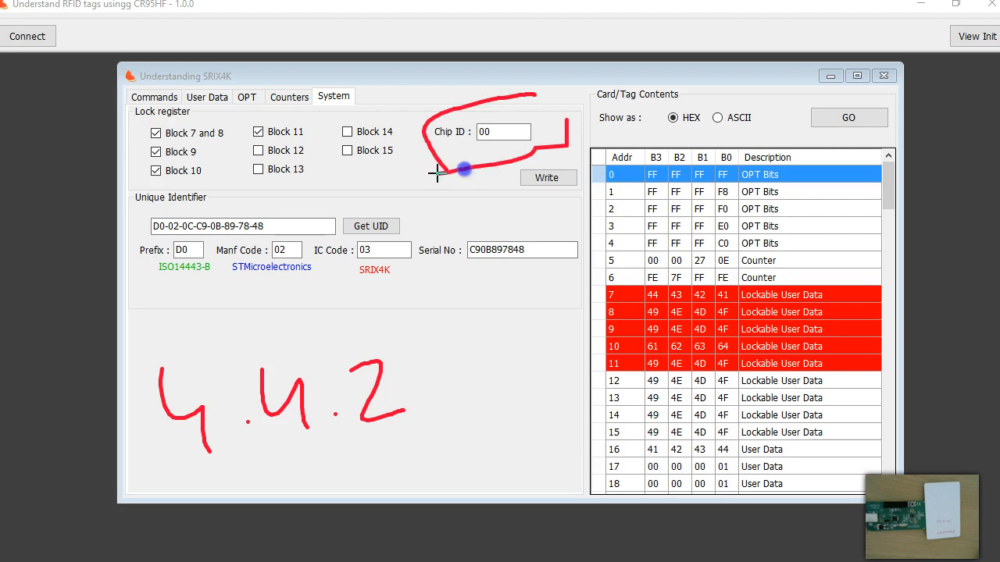
key(Escape)
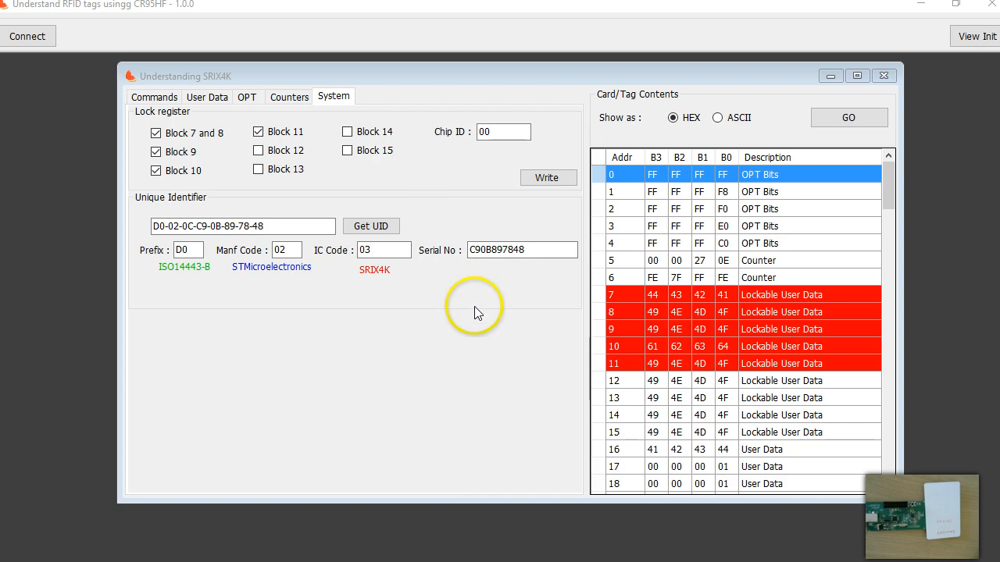
Step: Highlight the Chip ID value and compare it with the System Bits row at address 255 in the card contents
double_click(478, 132)
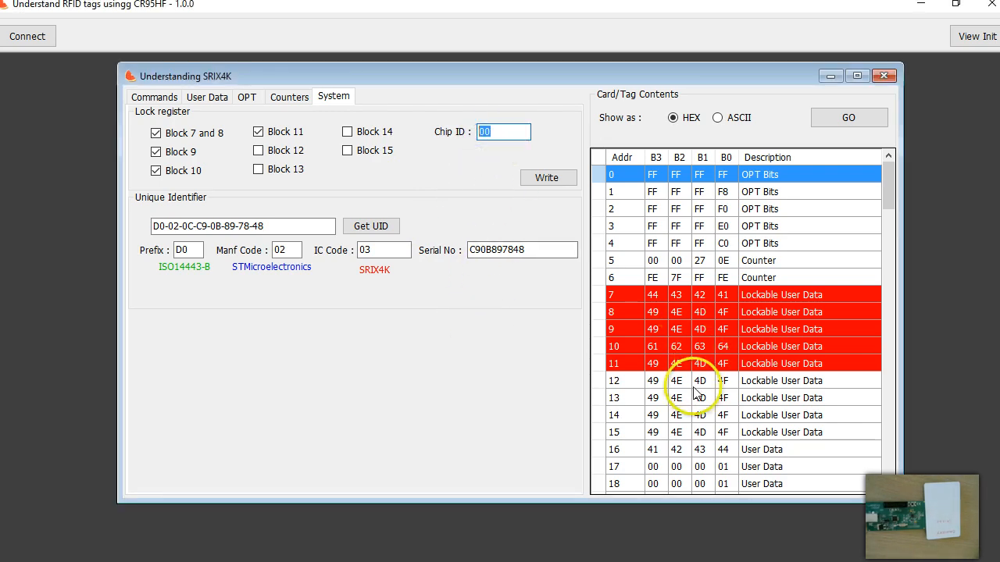
scroll(773, 391, down, 3)
scroll(781, 399, up, 3)
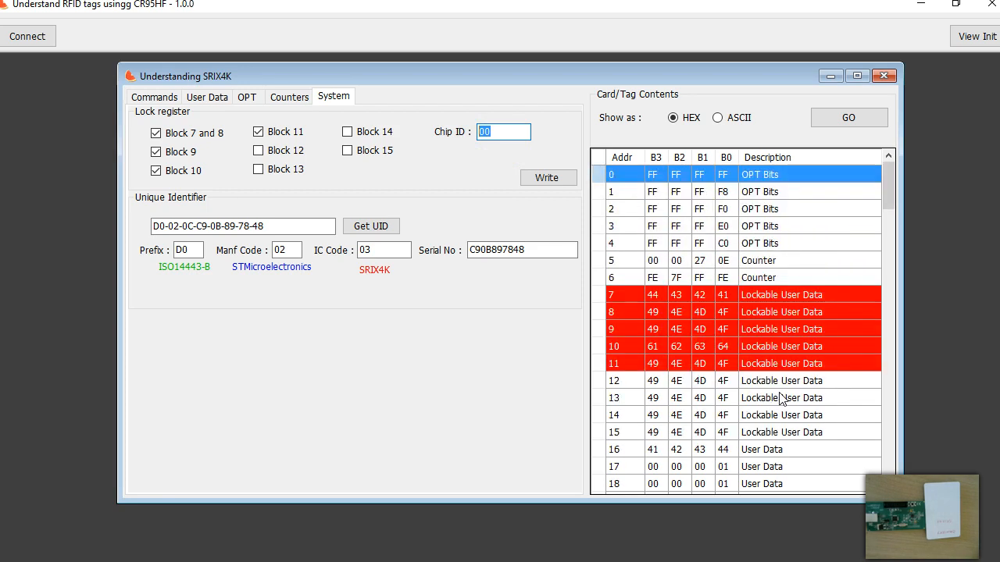
drag(887, 175, 893, 461)
click(620, 483)
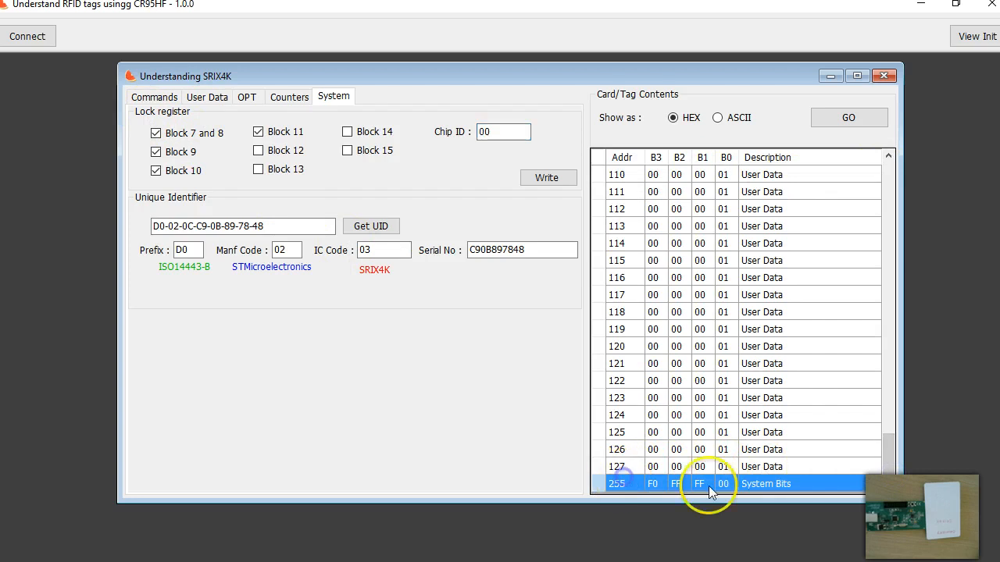
click(429, 192)
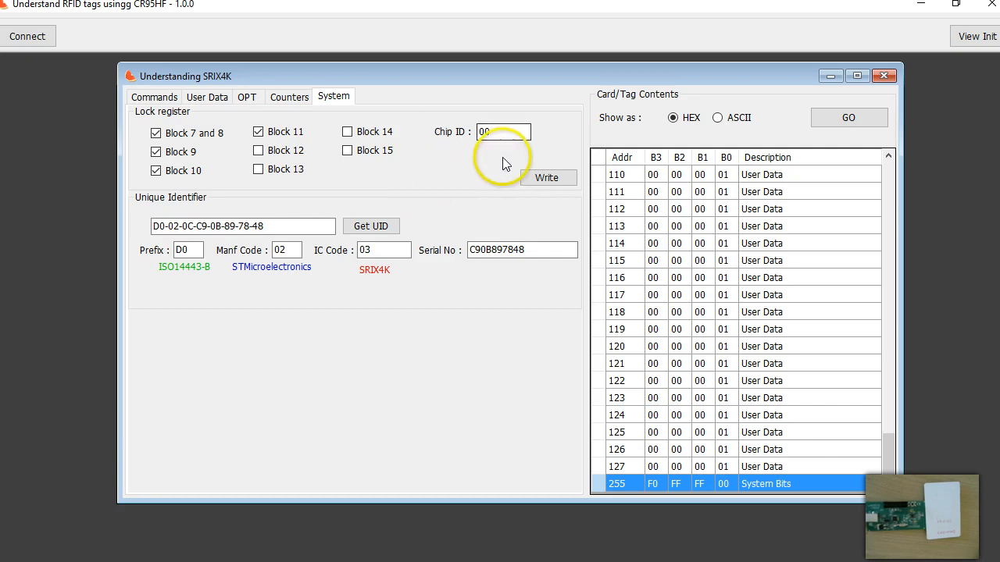
drag(497, 133, 472, 134)
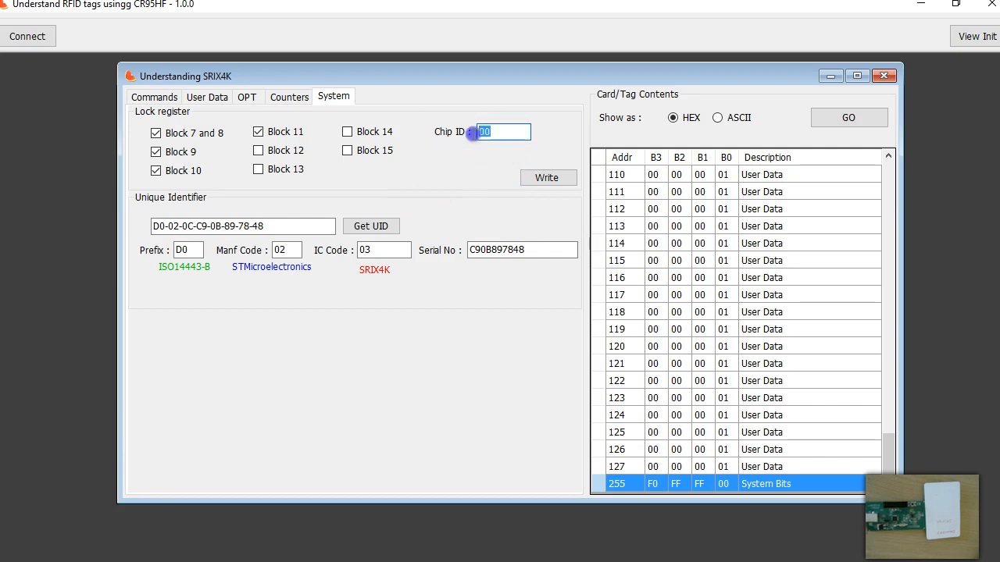
click(462, 197)
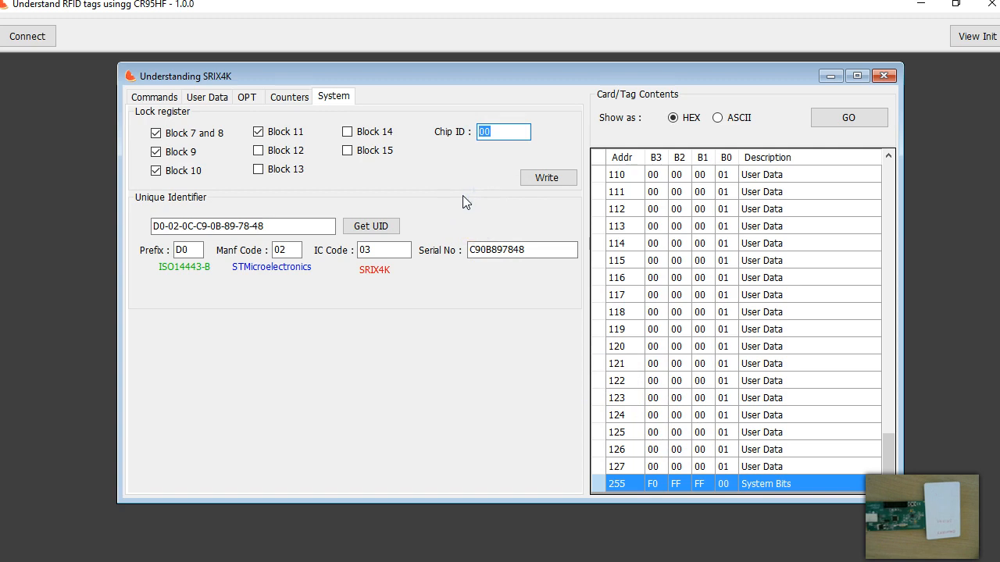
Step: Examine the counter values at addresses 5 and 6 alongside the OPT block bits and the Auto Erase Cycle status
click(290, 98)
click(315, 395)
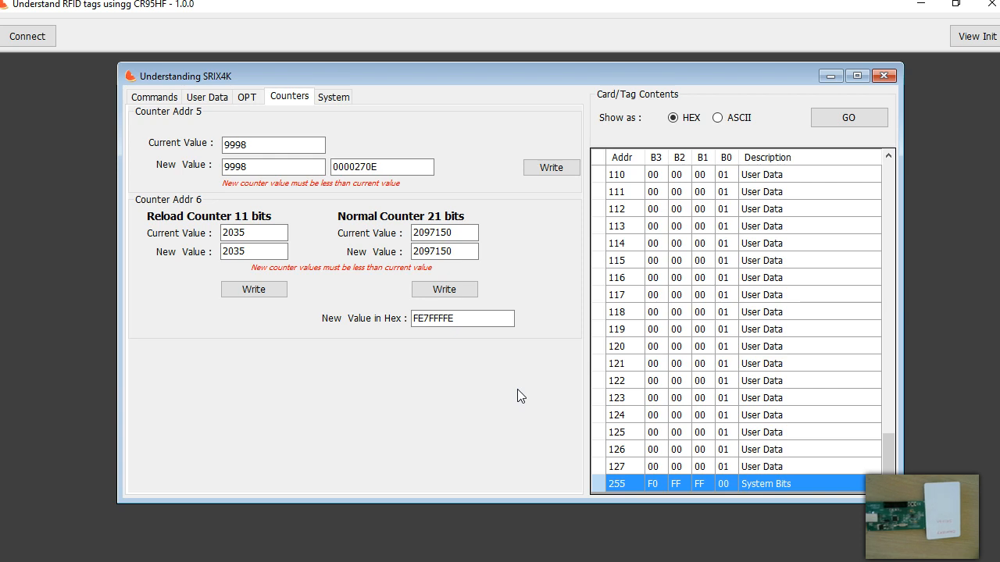
click(250, 251)
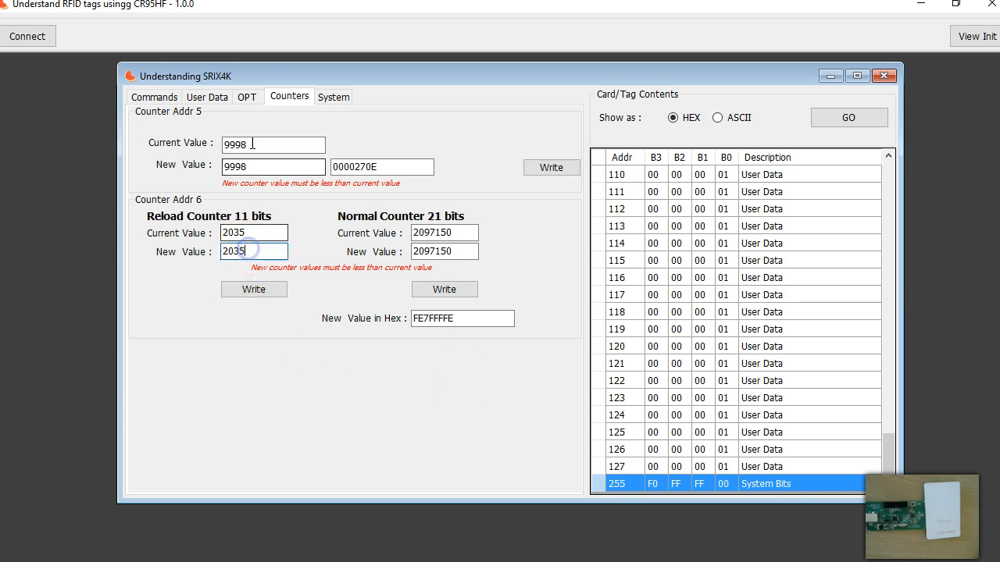
click(244, 98)
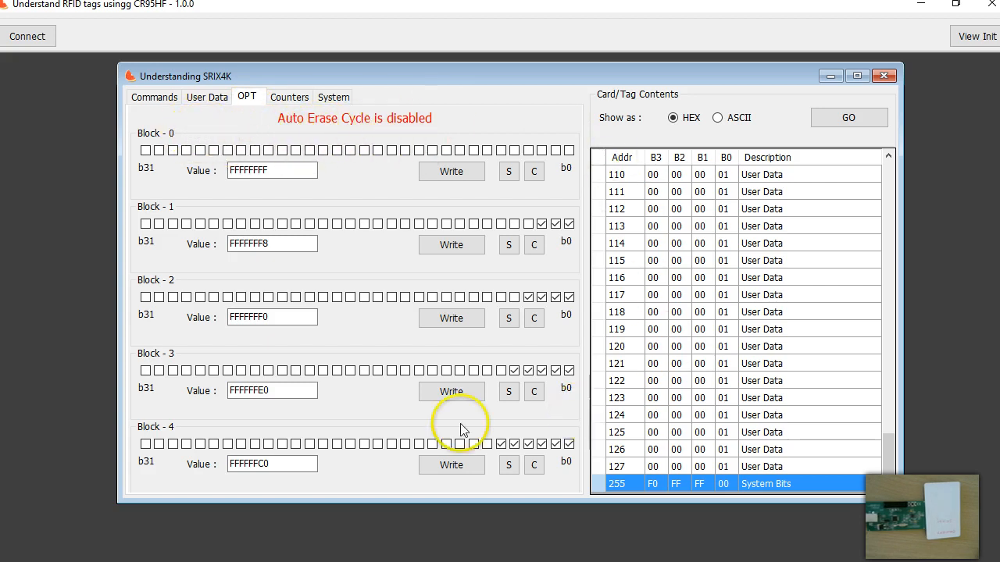
click(211, 101)
click(249, 97)
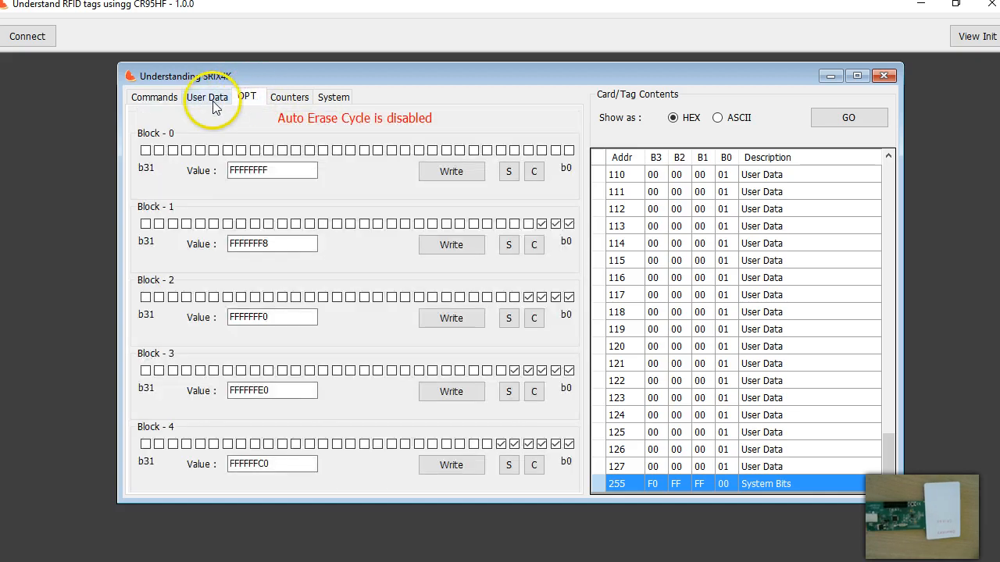
click(285, 99)
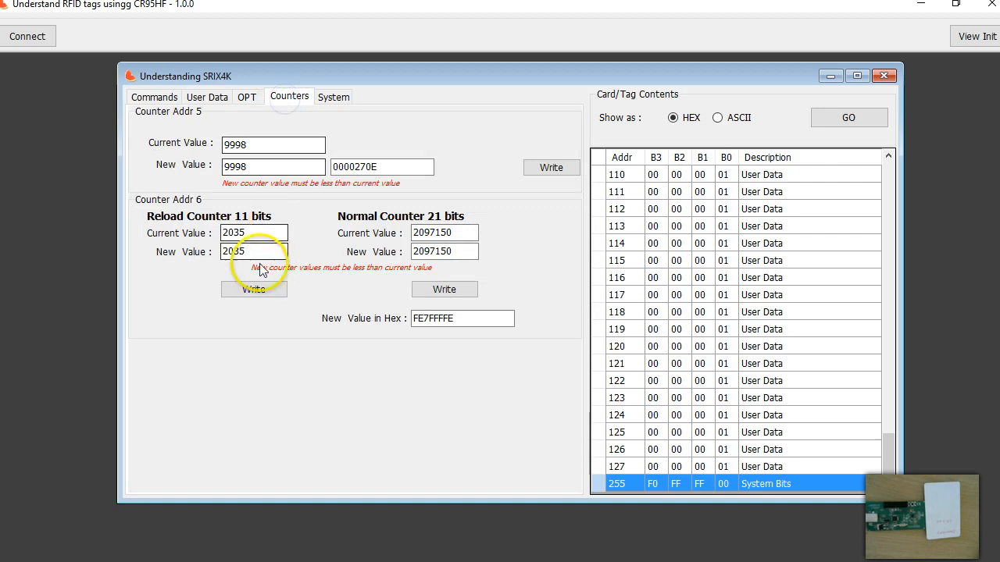
click(247, 96)
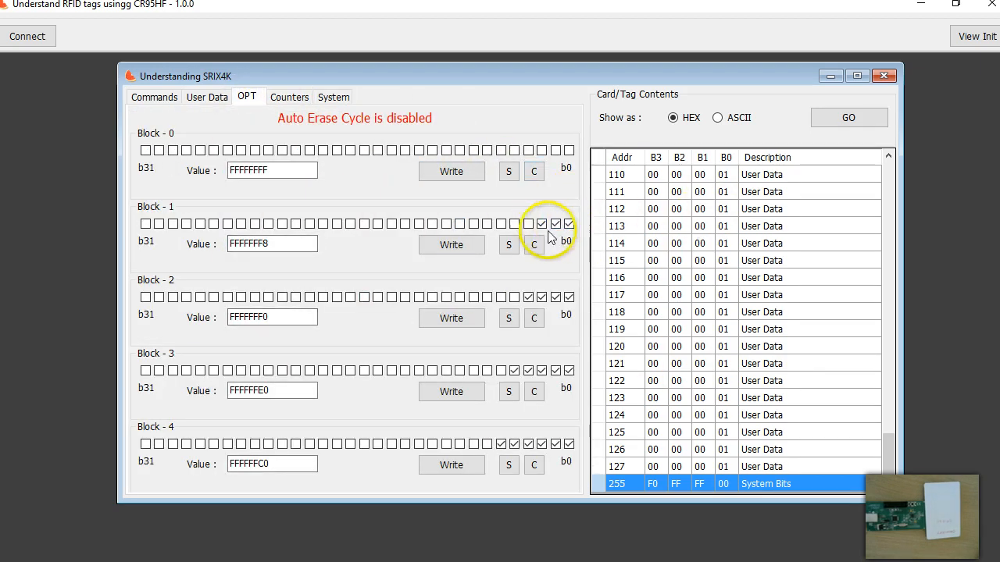
click(207, 96)
click(288, 95)
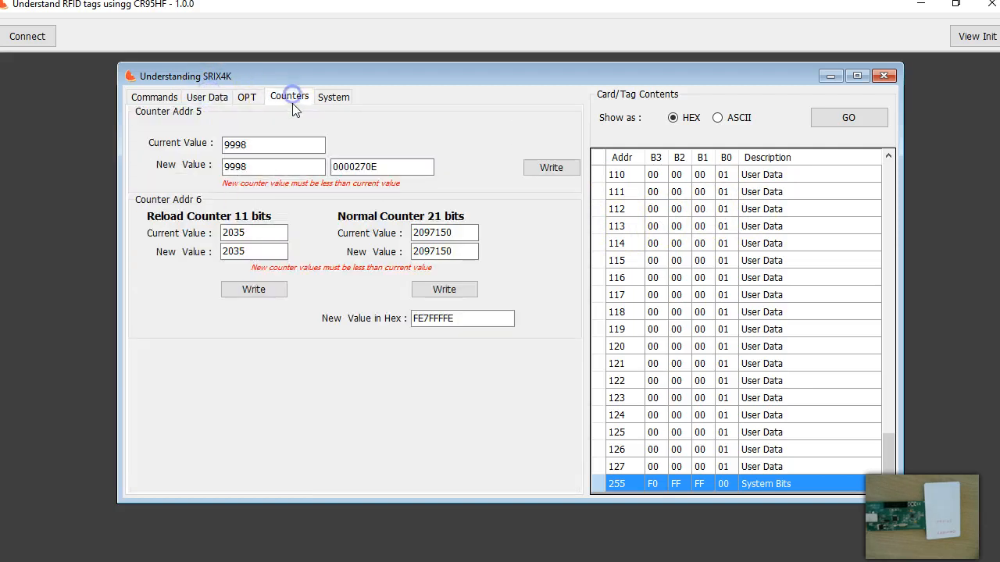
Step: Select the address 6 counter row, set the reload counter's new value to 2034 and write it to the card
click(251, 249)
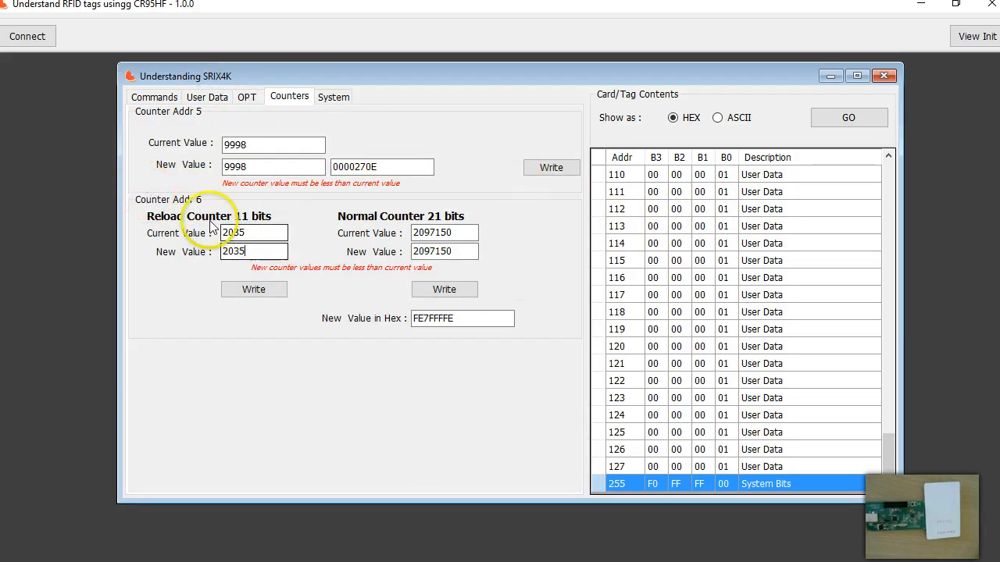
scroll(718, 281, up, 11)
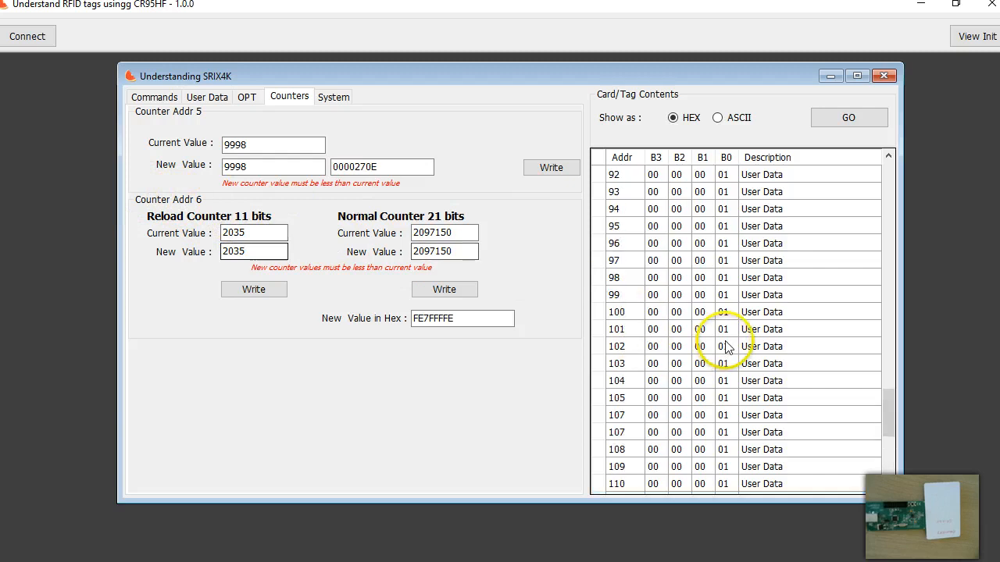
drag(890, 382, 877, 196)
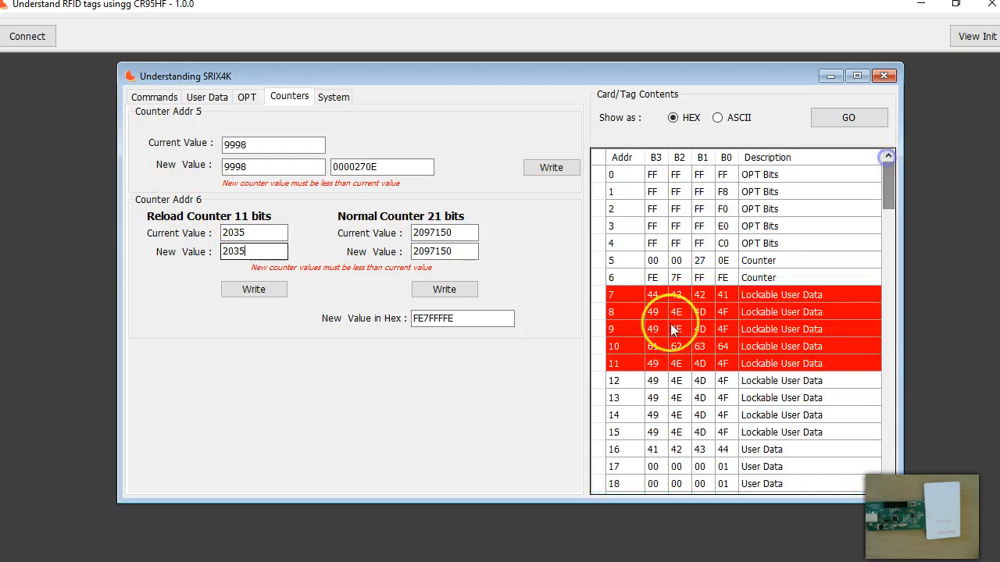
click(602, 280)
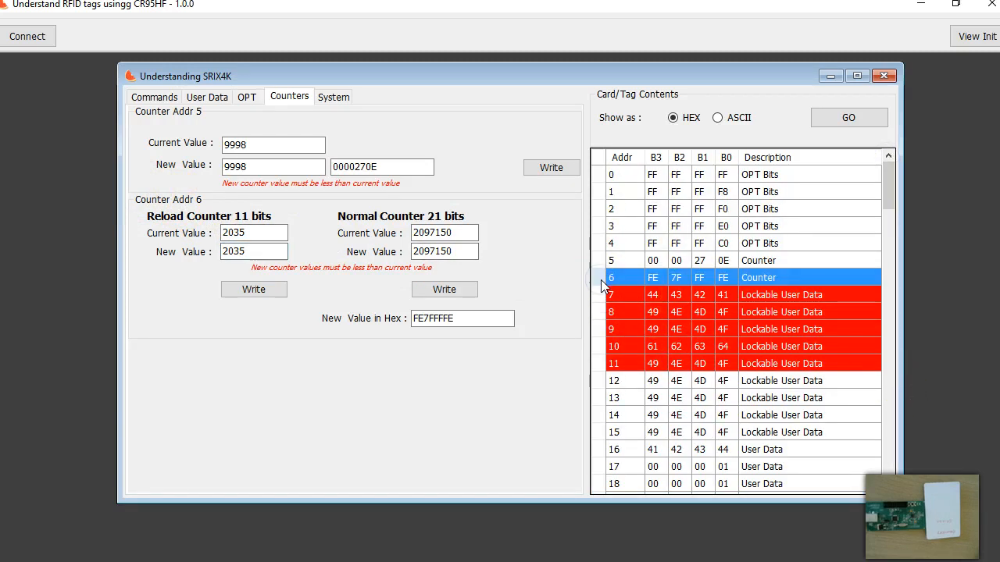
click(252, 251)
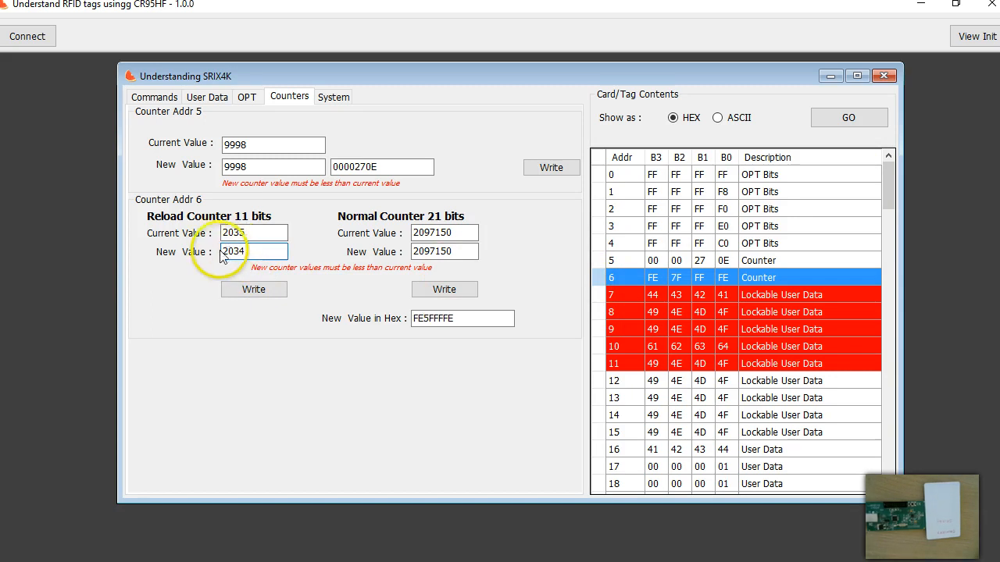
click(445, 320)
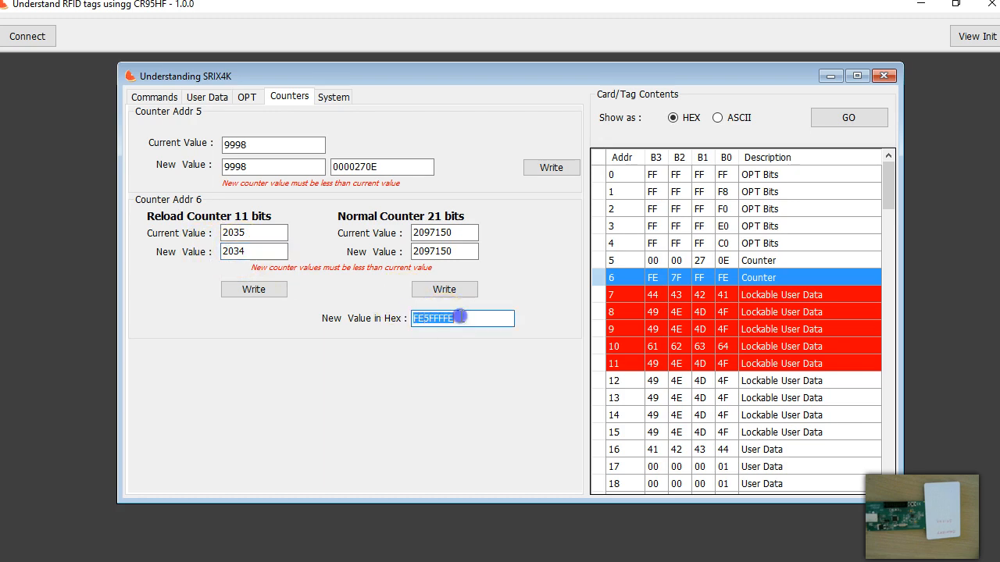
click(245, 289)
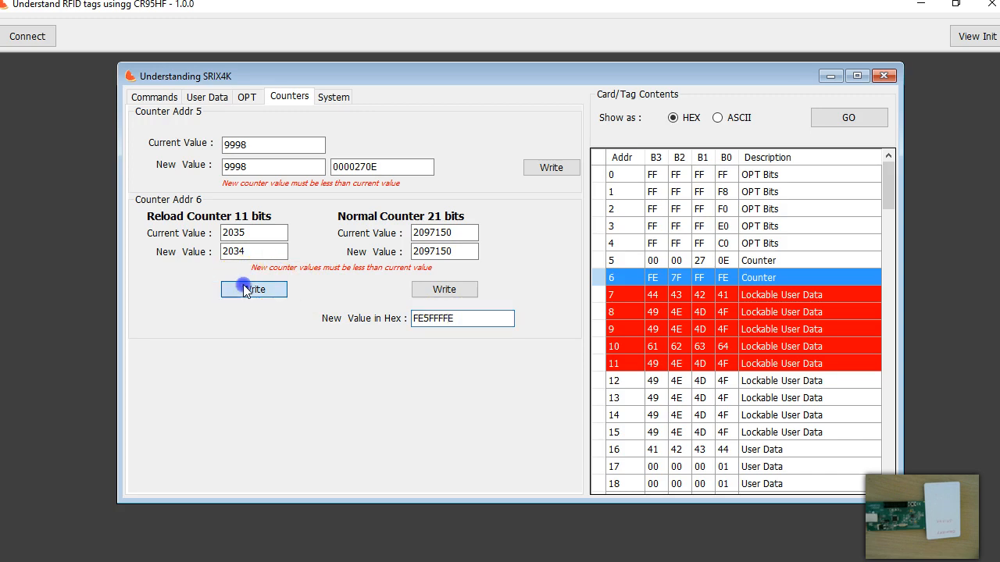
click(225, 233)
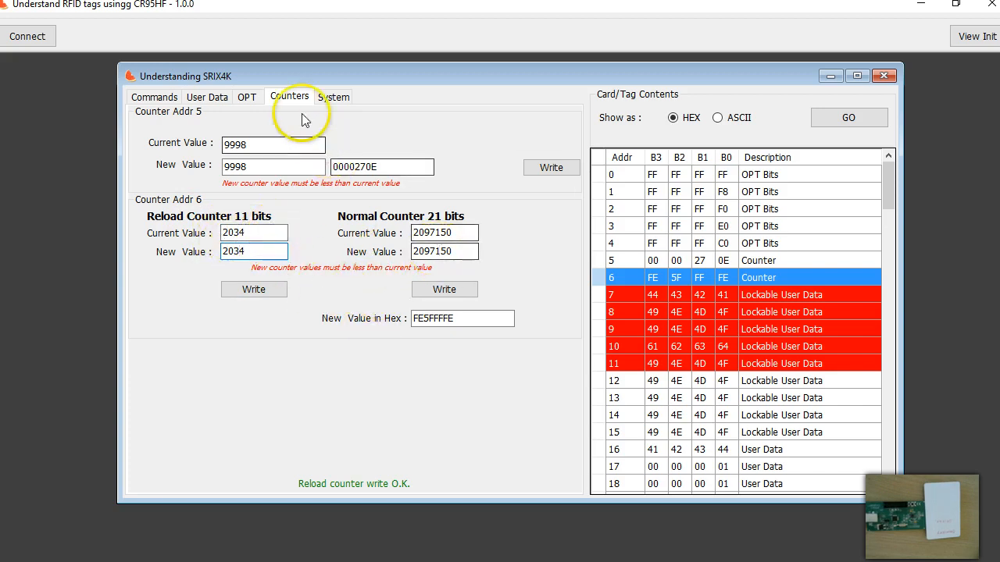
Step: Reset all bits in OPT blocks 2 and 3 to FFFFFFFF and write both blocks to the card
click(248, 98)
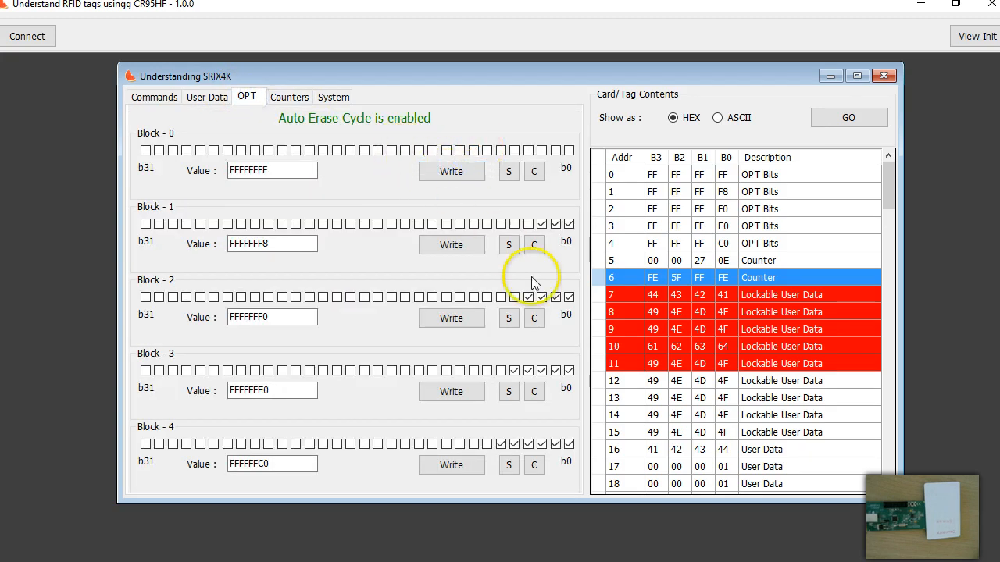
click(509, 321)
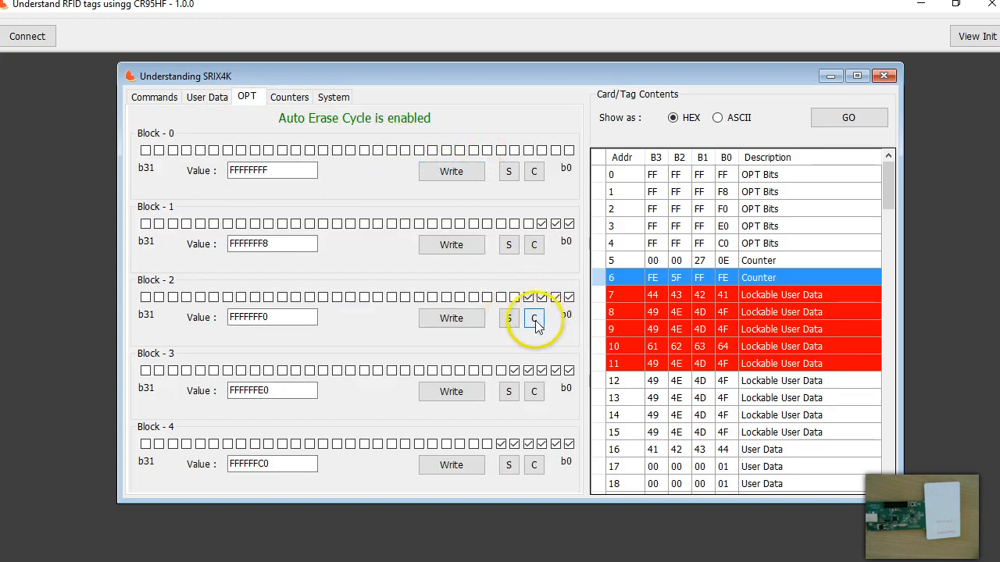
click(453, 319)
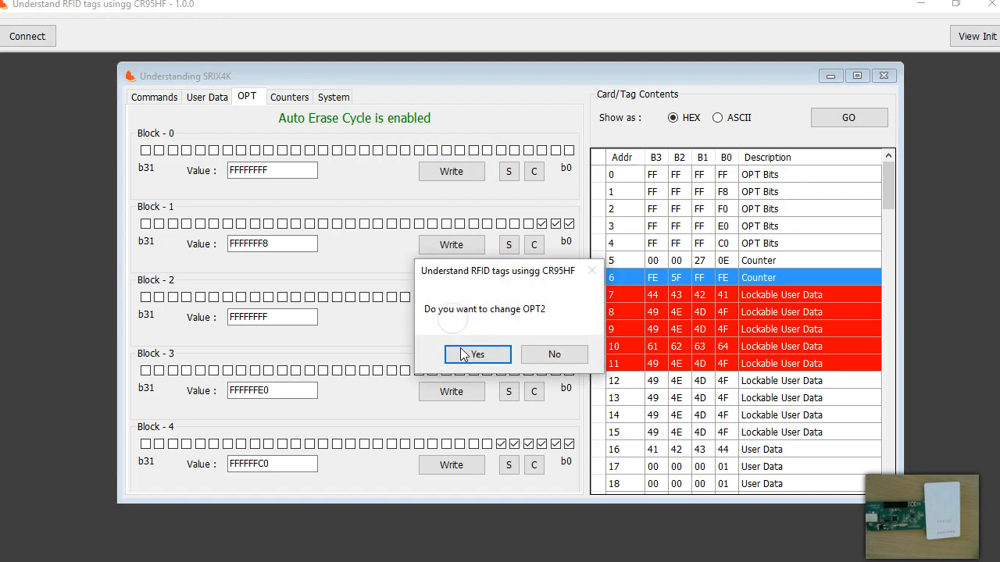
click(461, 353)
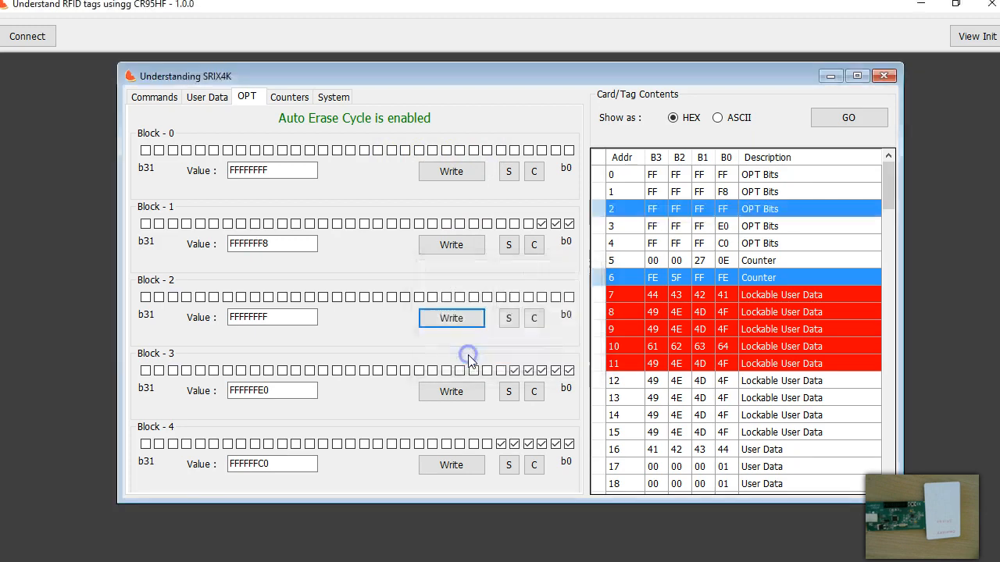
click(526, 396)
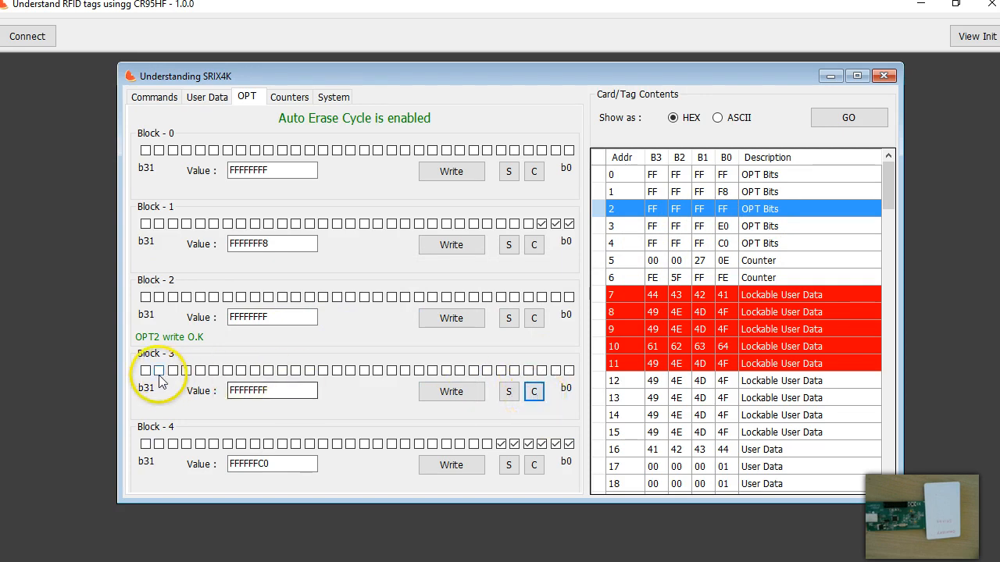
click(455, 393)
click(489, 359)
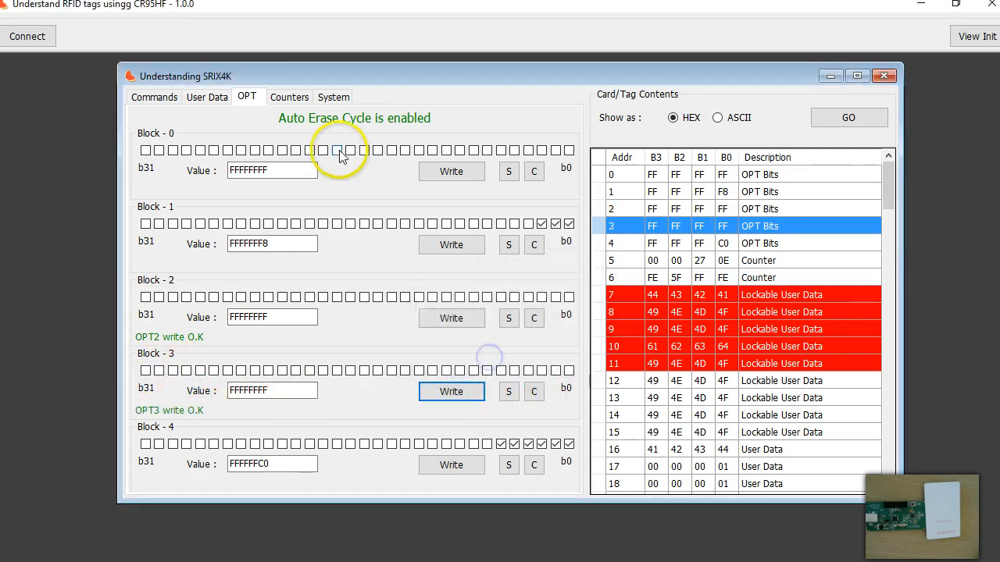
Step: Set OPT block 0 to FFFFFF80 and block 1 to FFFF80F8, and write both blocks to the card
click(288, 97)
click(245, 252)
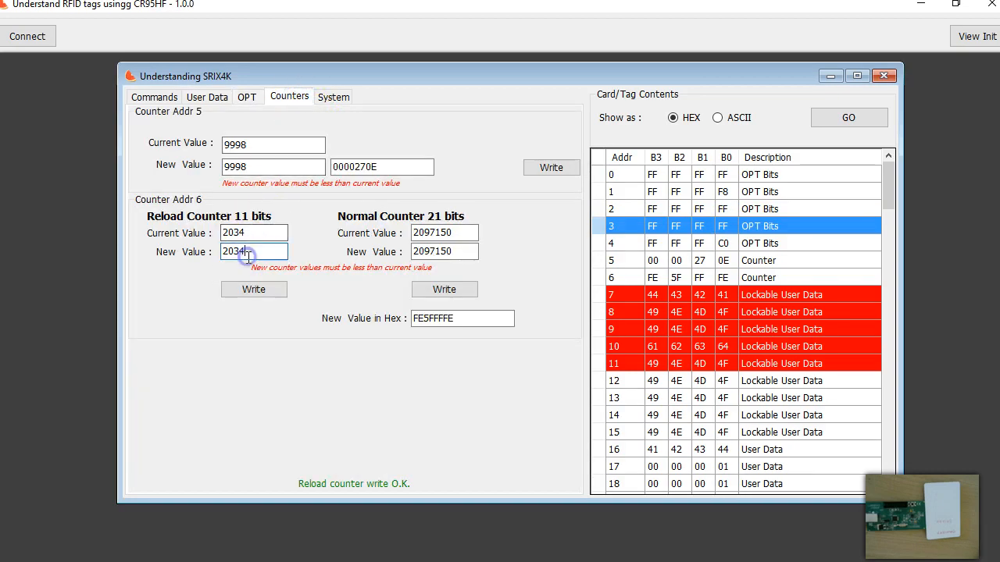
click(247, 97)
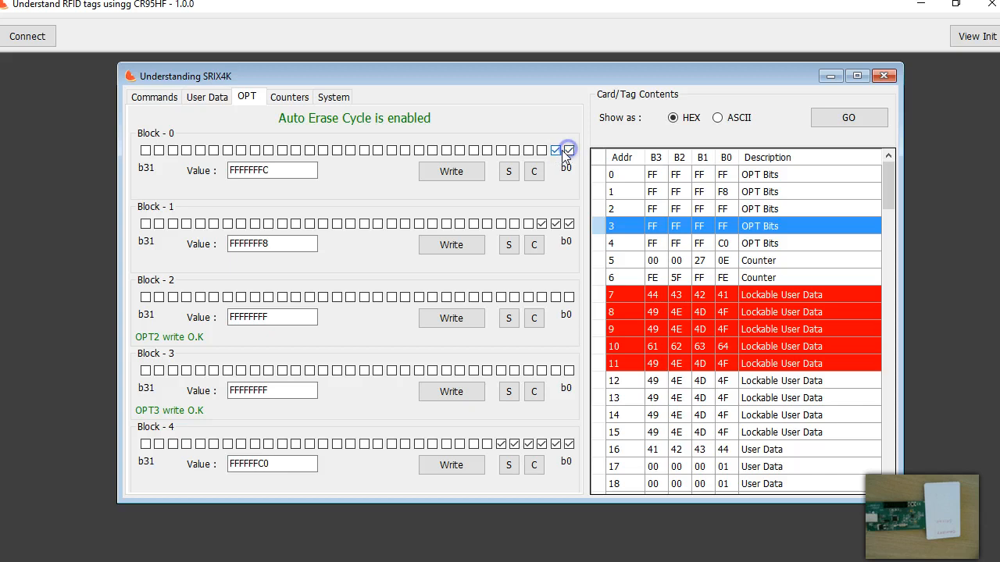
click(515, 149)
click(378, 224)
click(441, 170)
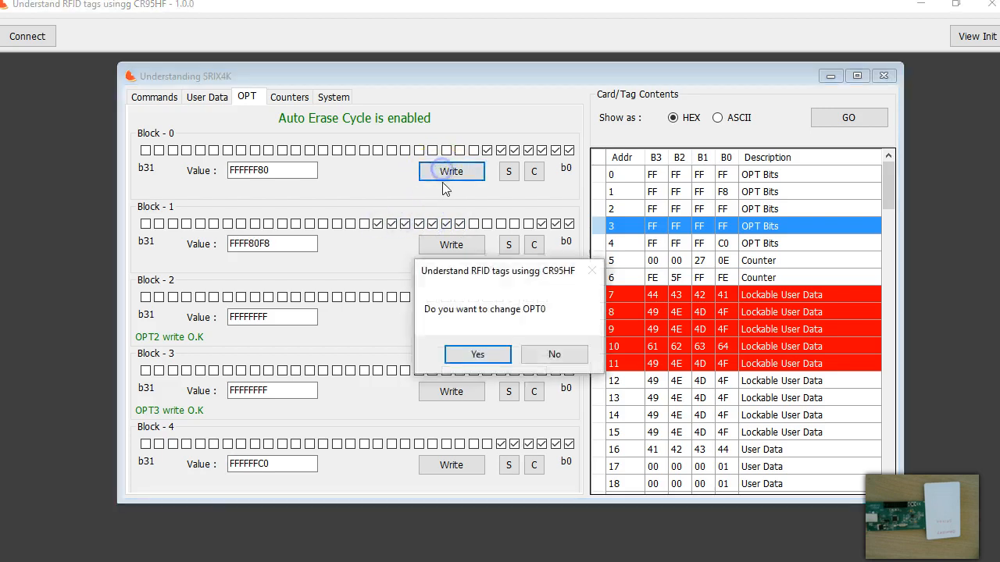
click(471, 351)
click(463, 260)
click(471, 352)
Step: Set the address 6 reload counter's new value to 0 and write it to the card
click(295, 96)
double_click(254, 251)
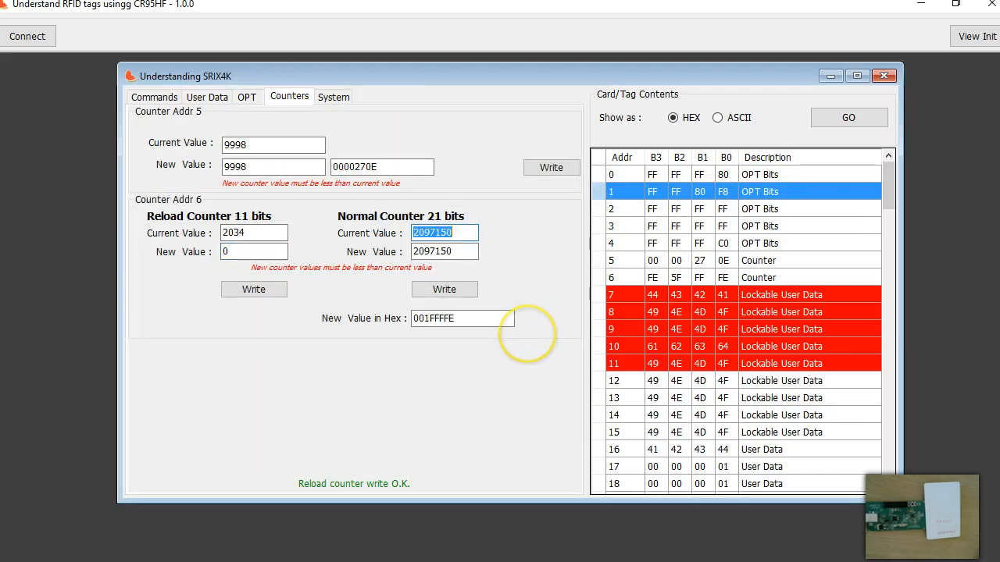
click(244, 251)
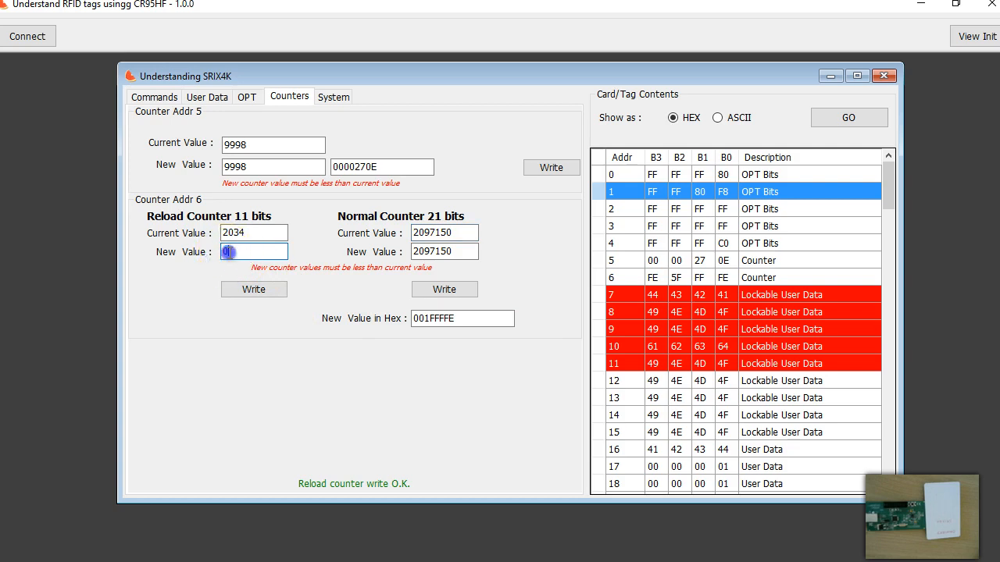
click(246, 96)
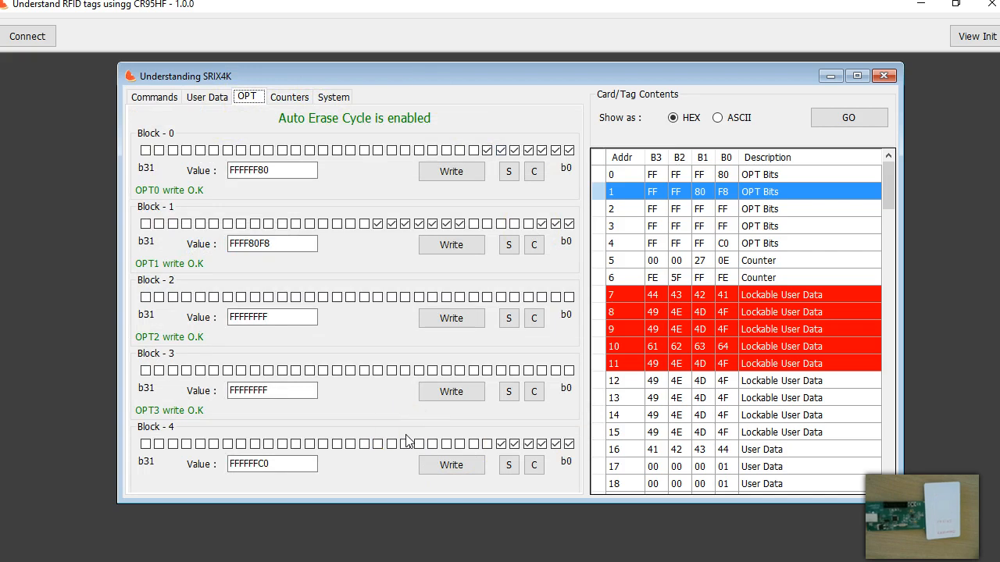
click(280, 96)
click(255, 251)
click(230, 248)
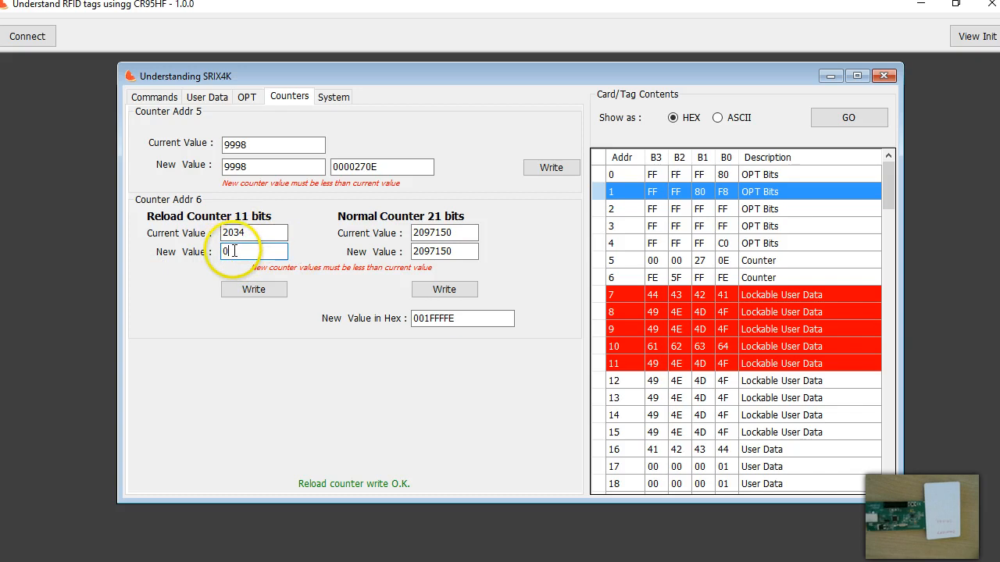
click(238, 295)
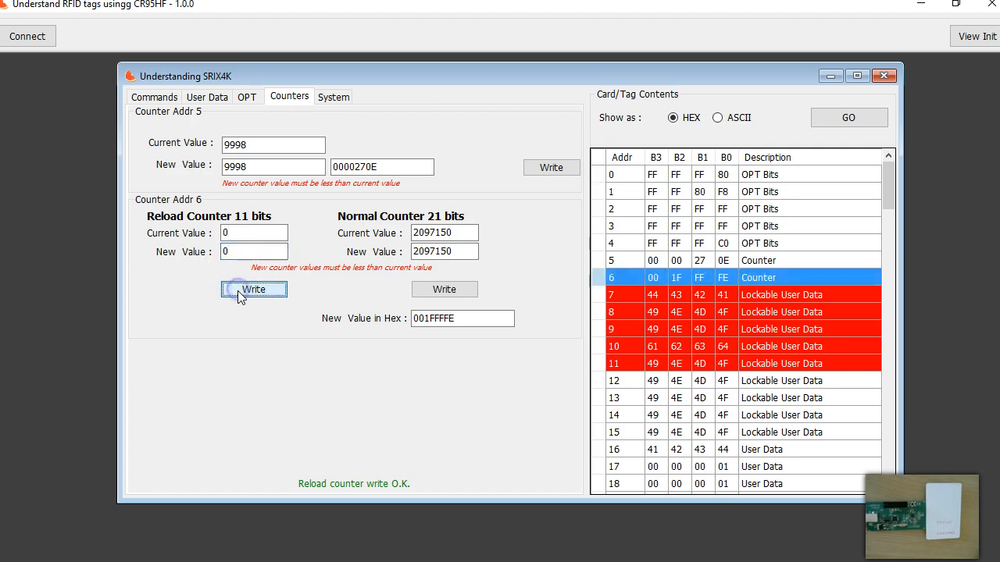
click(259, 296)
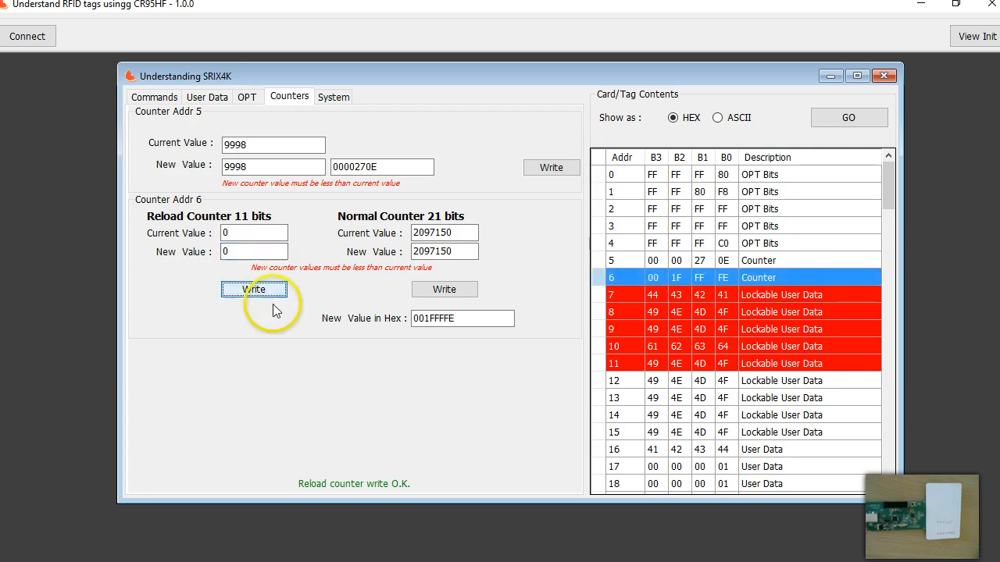
Step: Close the SRIX4K window, reconnect to the card, read its contents again and check the reload counter
click(883, 76)
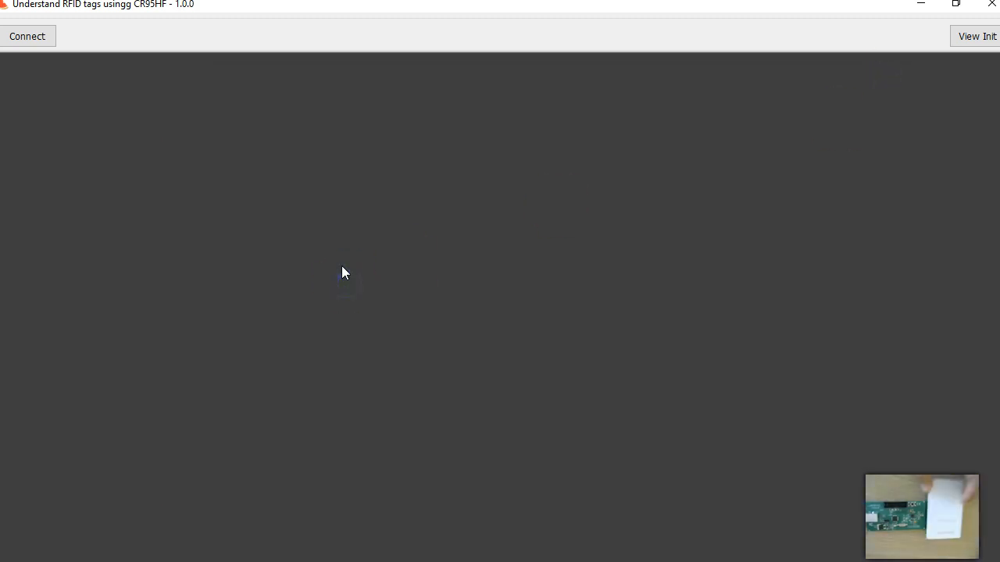
click(33, 37)
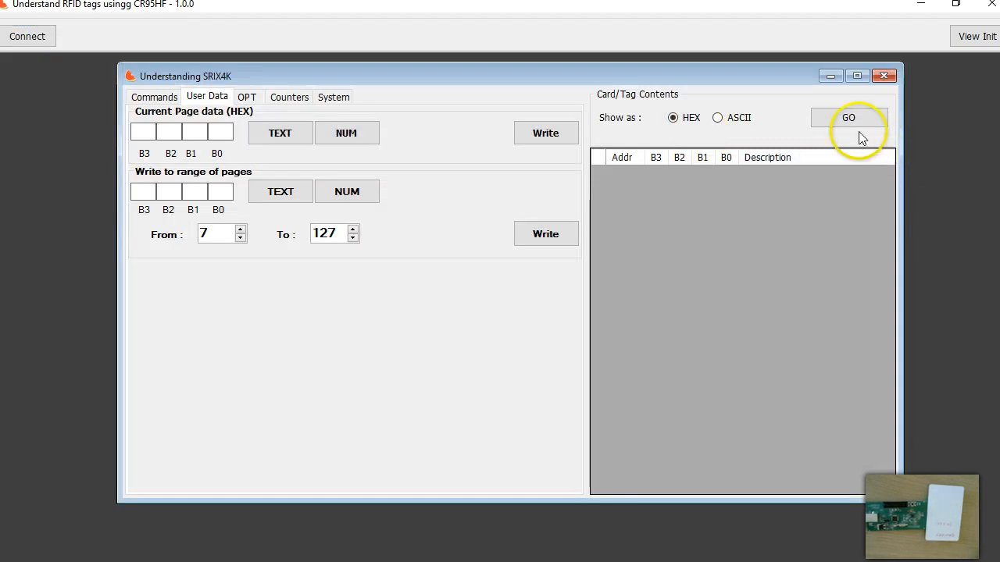
click(856, 130)
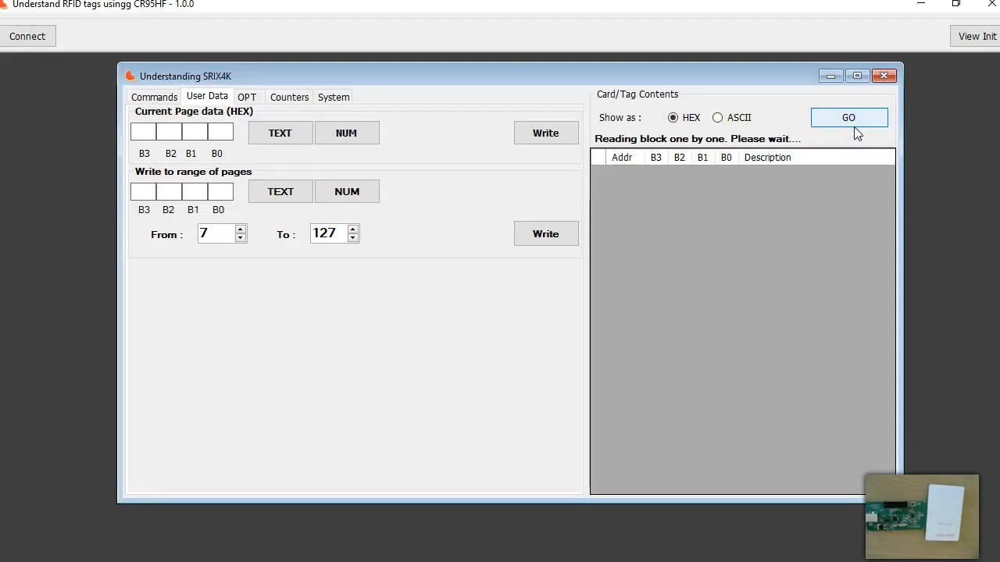
click(290, 97)
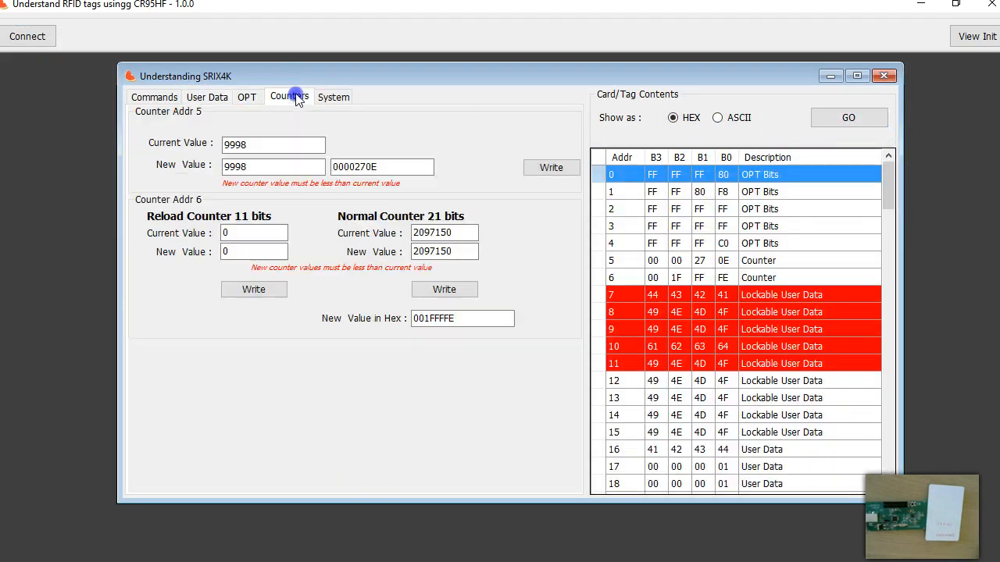
click(236, 250)
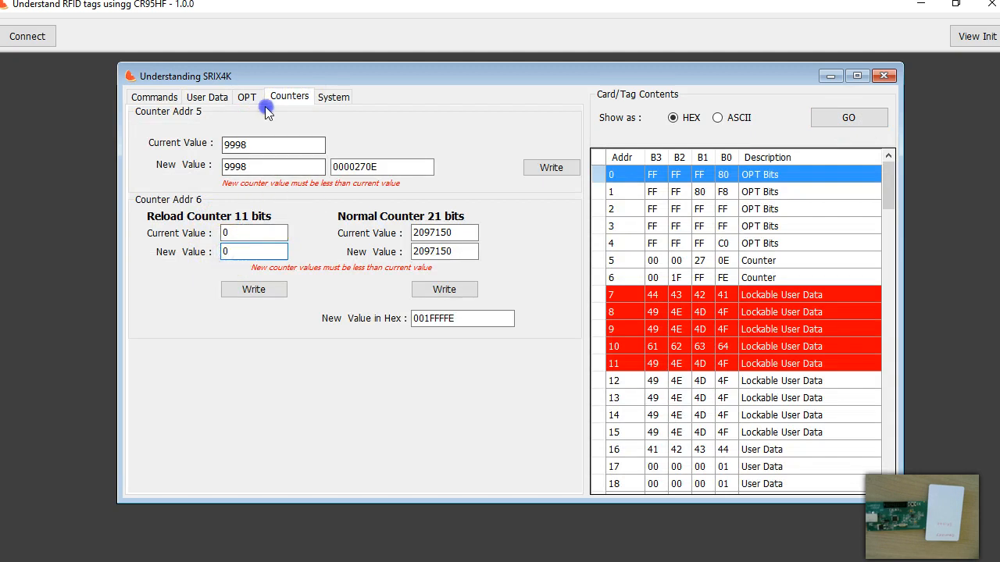
Step: Try to write FFFFF0F0 to OPT block 0 with the auto erase cycle disabled
click(242, 98)
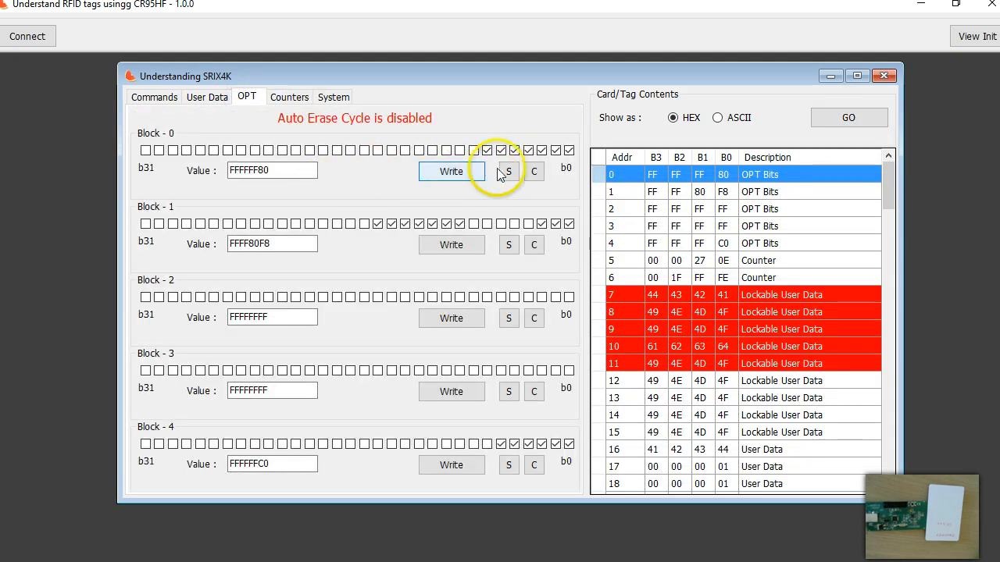
click(486, 150)
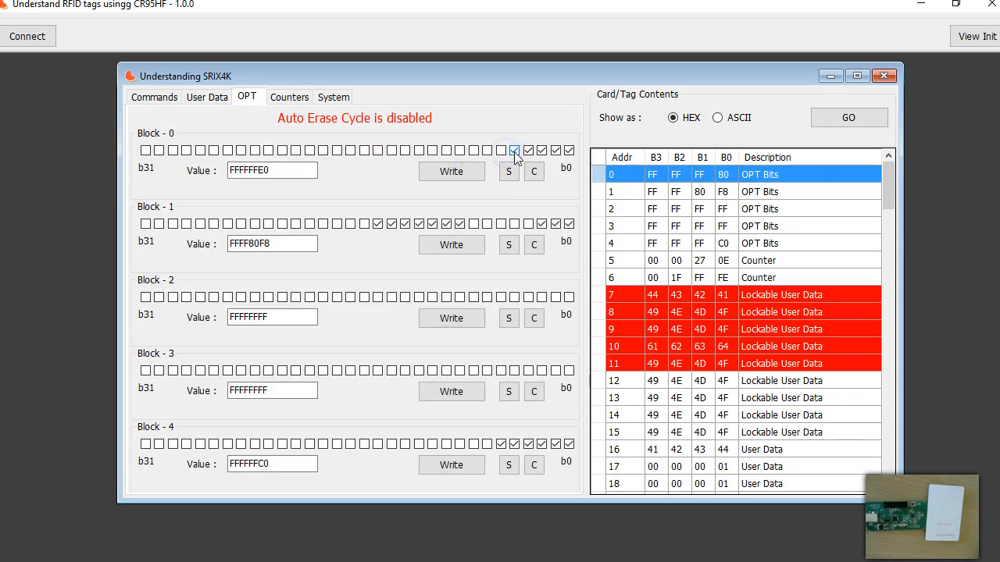
click(460, 150)
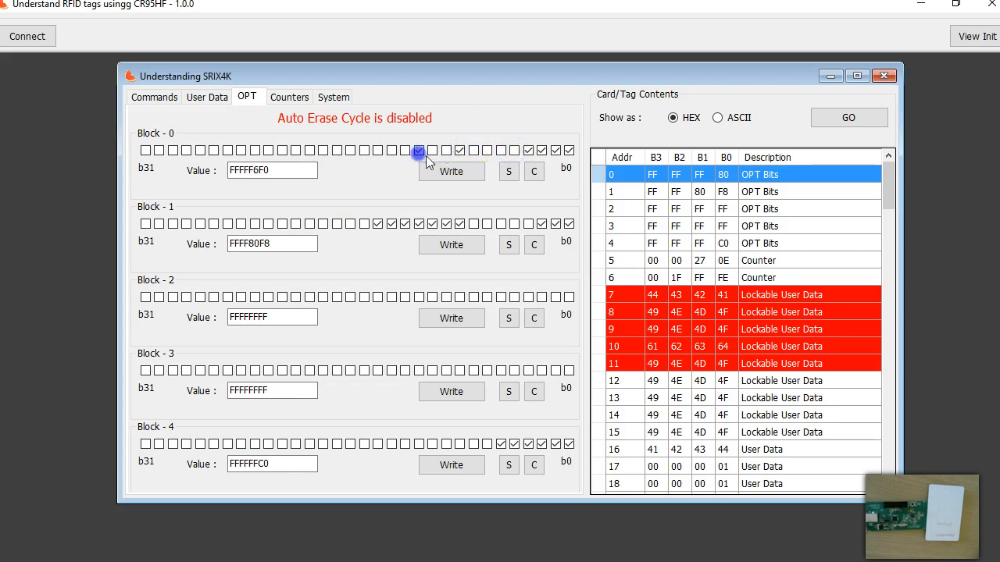
click(447, 170)
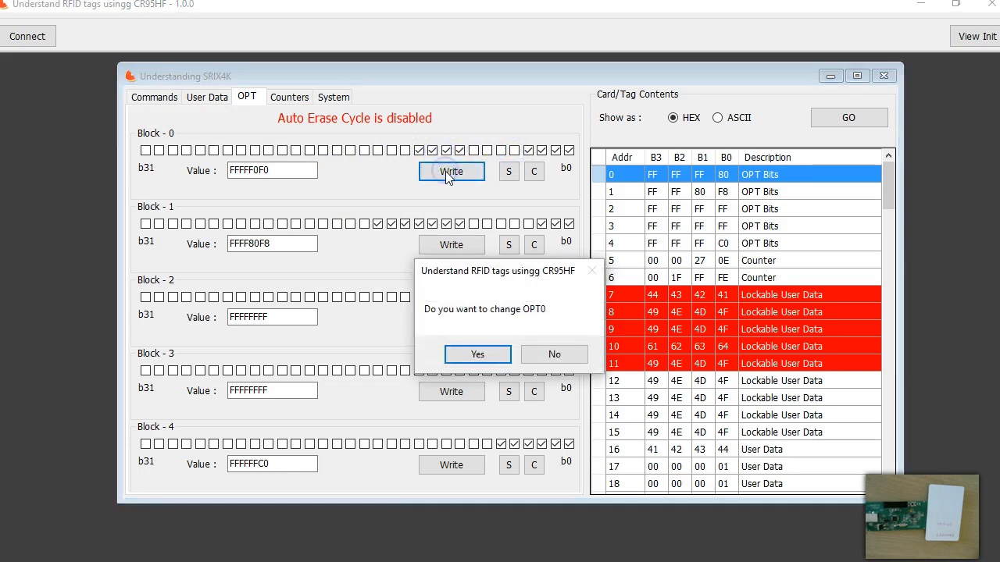
click(471, 355)
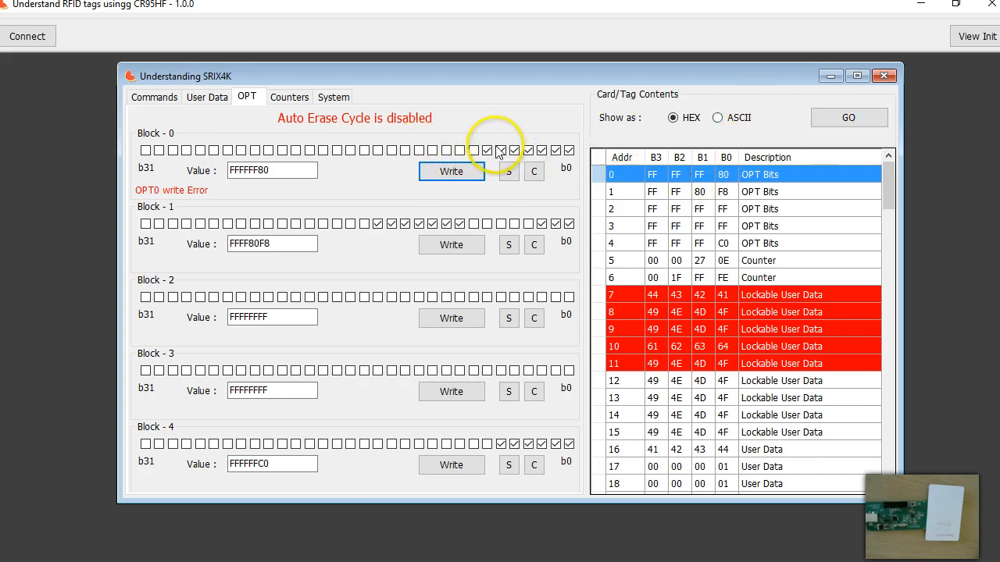
Step: Clear the command log, set OPT block 0 to FFFFE080 and write it to the card
click(445, 172)
click(552, 352)
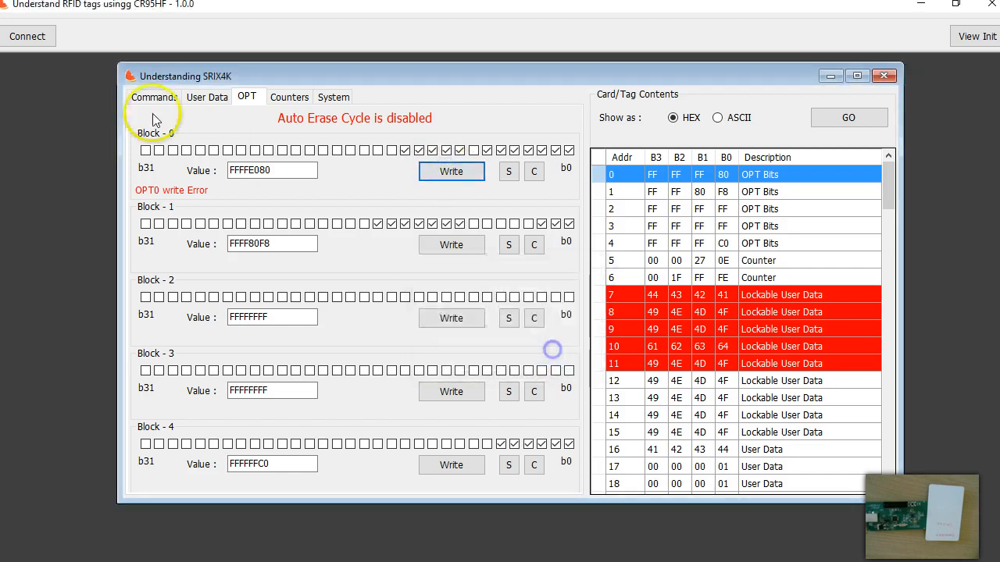
click(152, 96)
click(539, 475)
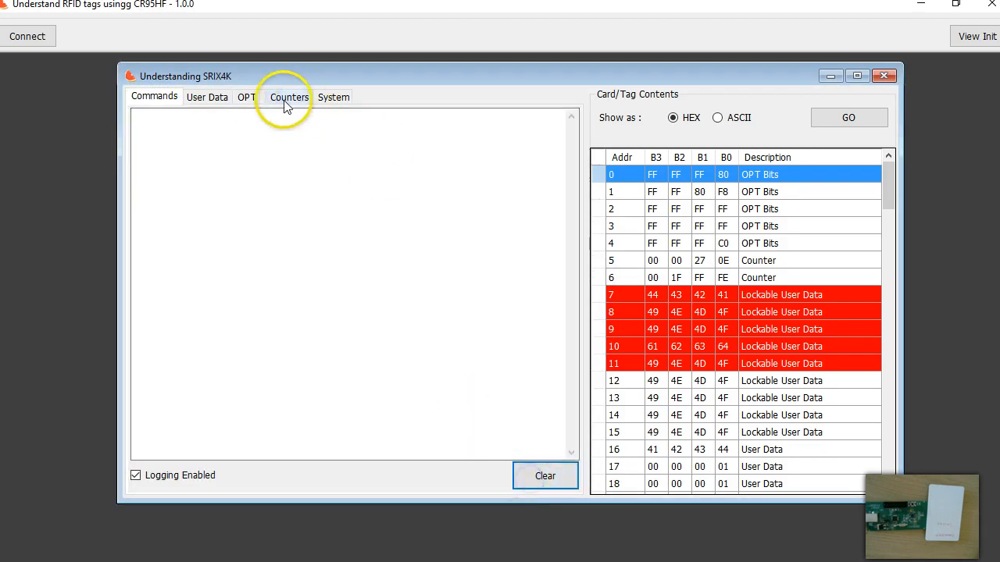
click(246, 97)
click(451, 171)
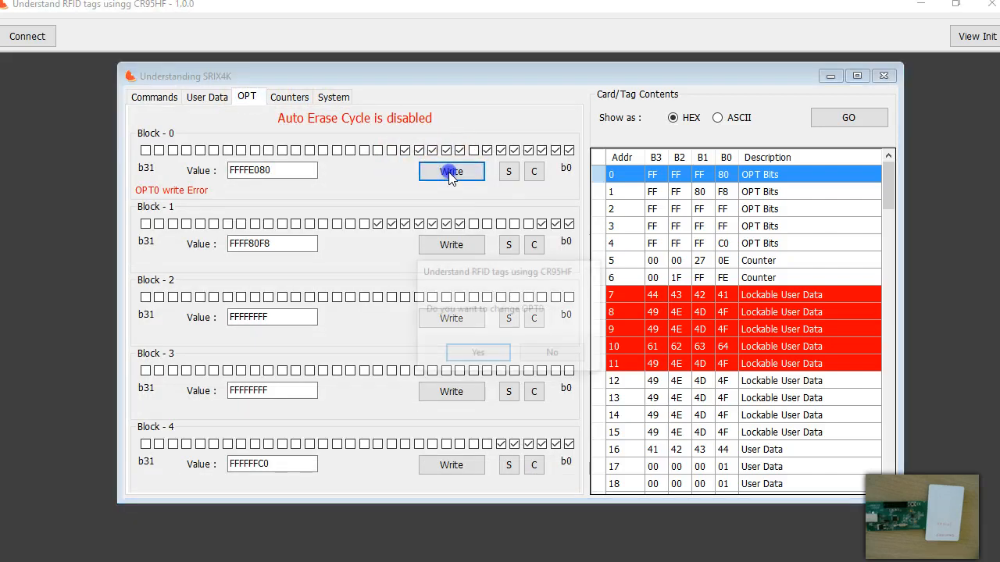
click(457, 352)
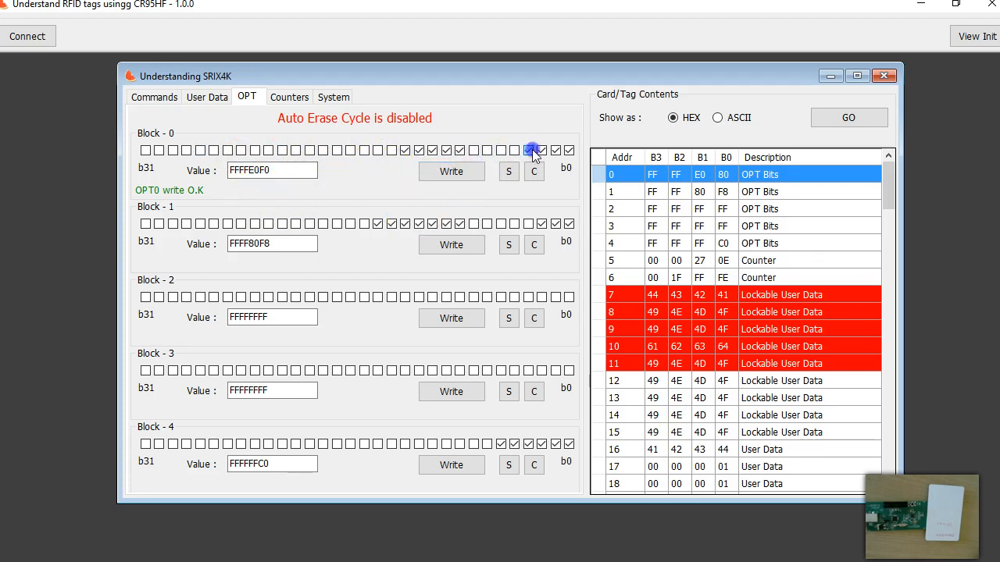
Step: Clear the command log again and try to write FFFF00FF to OPT block 0
click(571, 150)
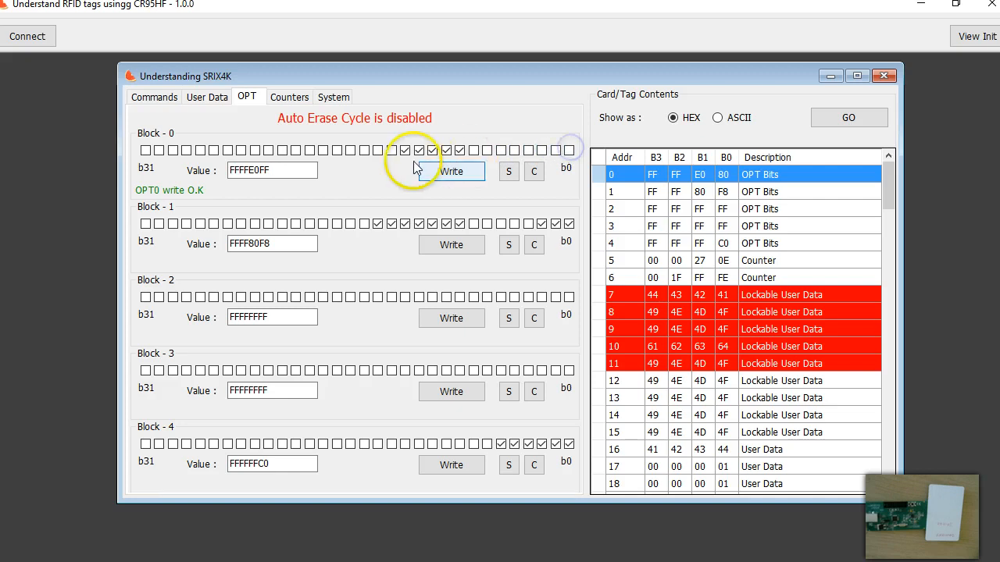
click(155, 97)
click(537, 477)
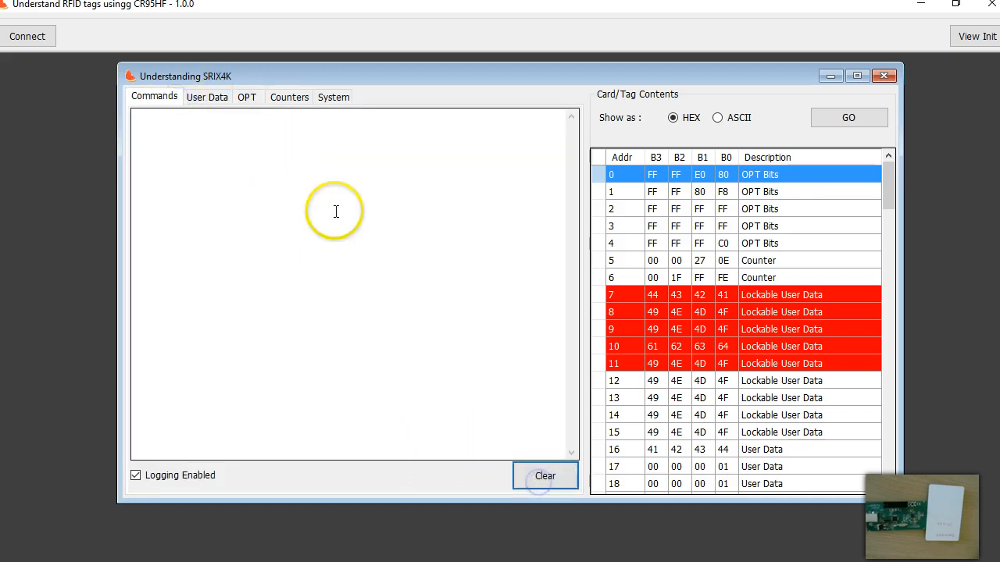
click(247, 99)
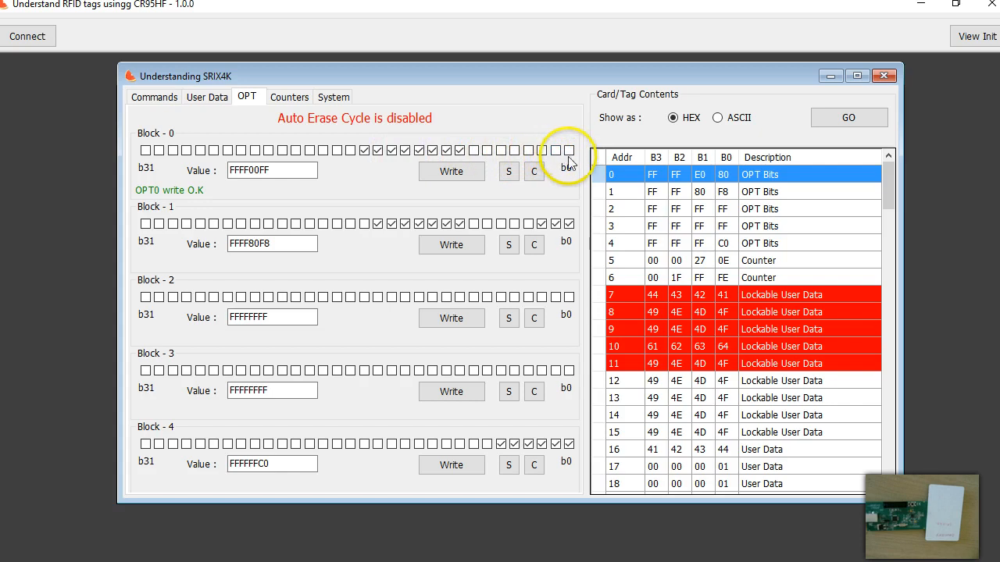
click(459, 174)
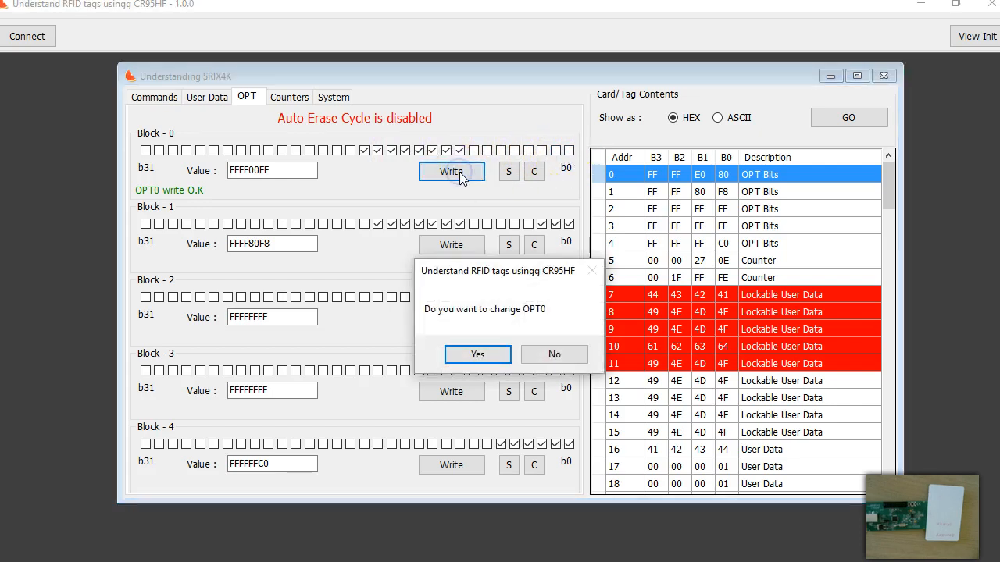
click(474, 355)
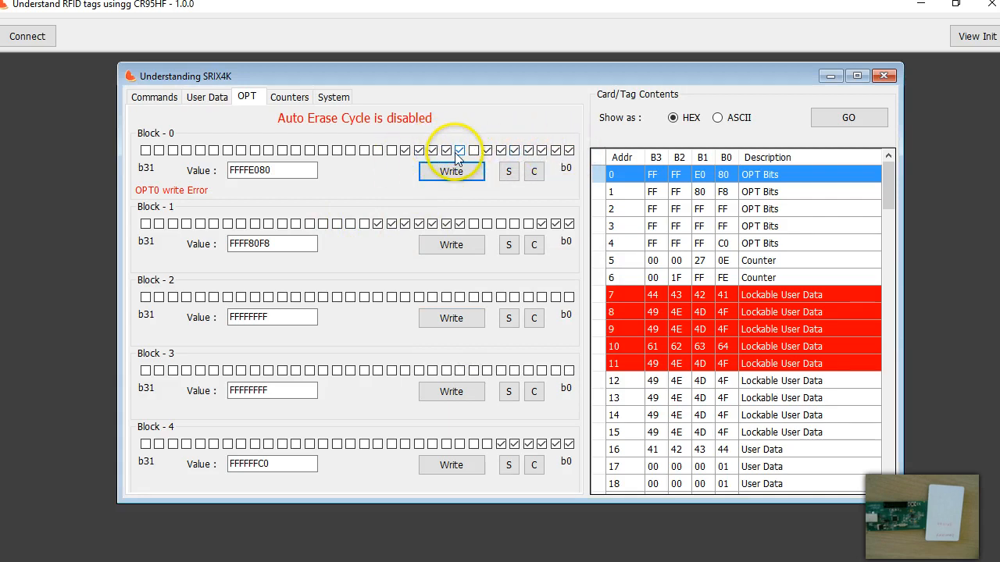
Step: Compare the Auto Erase Cycle status and OPT block bits with the address 6 reload counter value
click(208, 97)
click(248, 96)
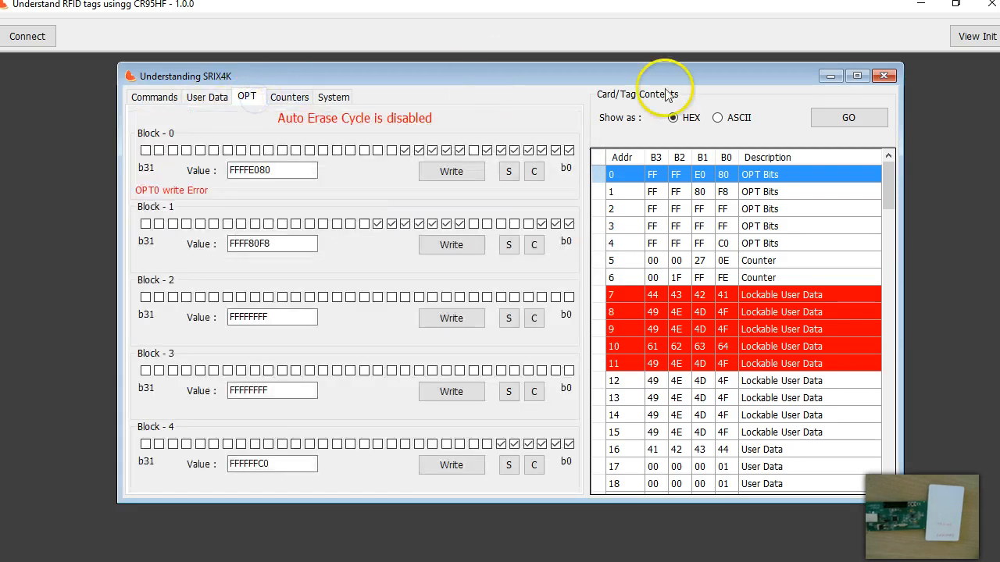
click(289, 97)
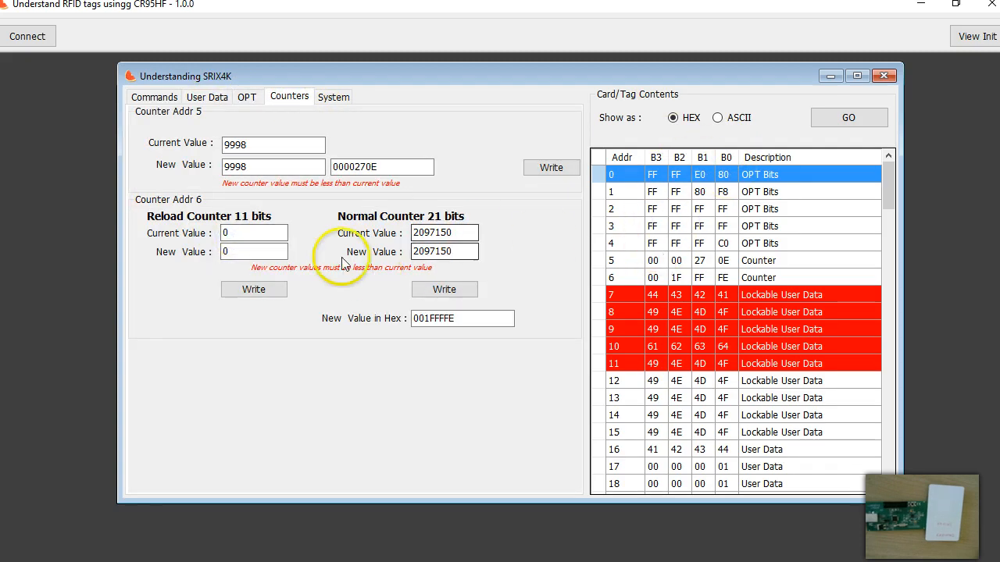
click(247, 97)
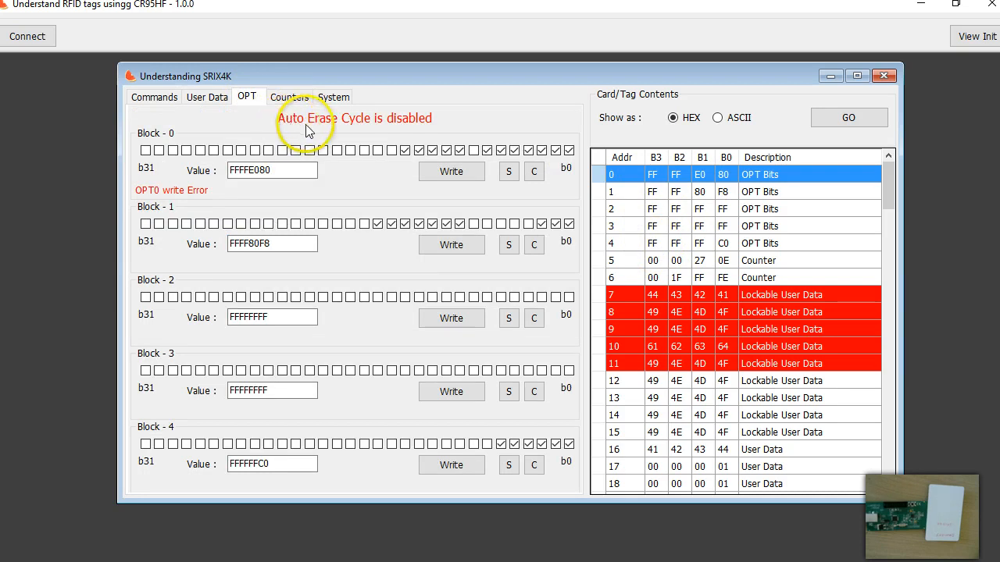
click(289, 99)
click(251, 98)
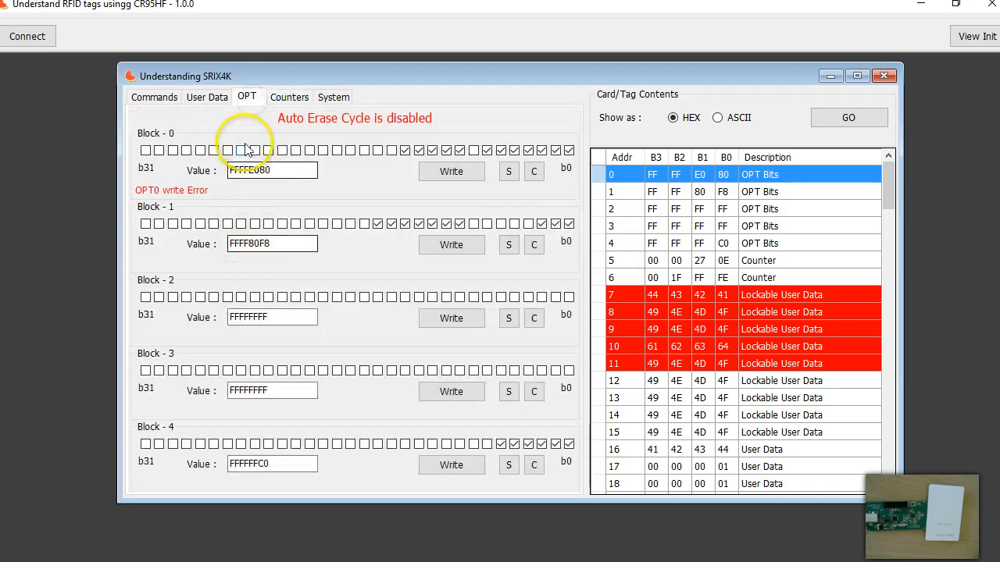
click(273, 98)
double_click(225, 251)
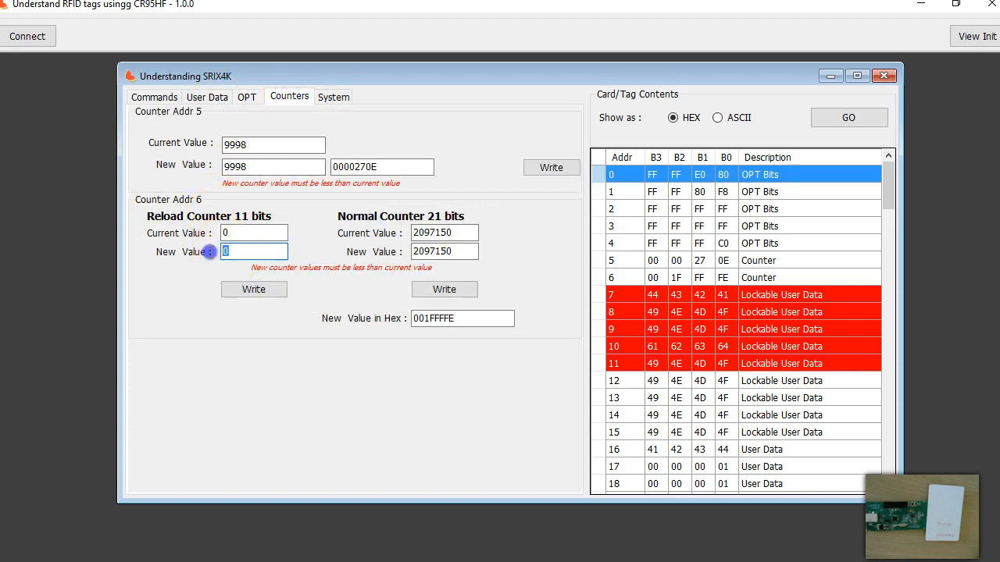
click(241, 256)
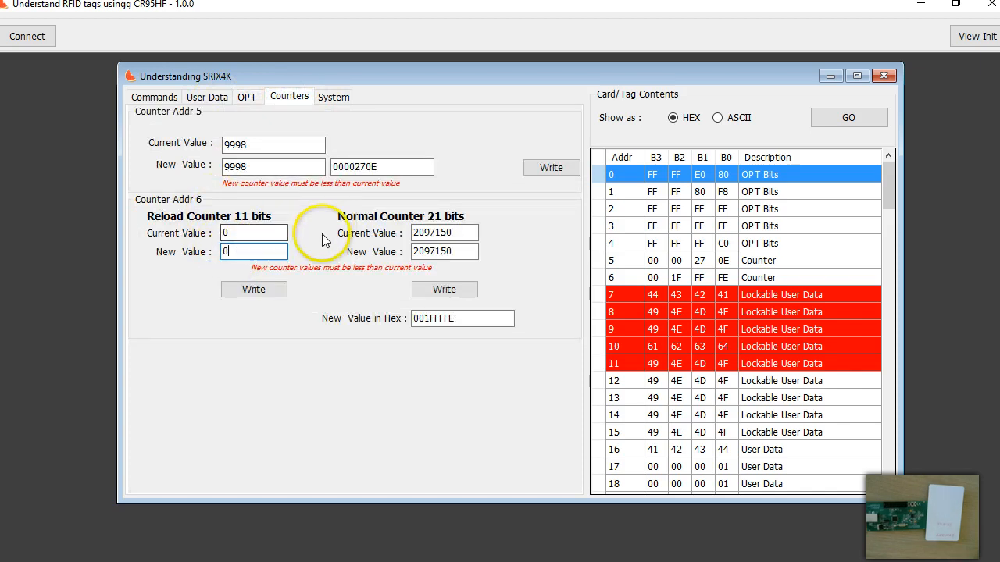
Step: Highlight the new value of the 21-bit normal counter at address 6
drag(436, 248, 383, 252)
click(428, 250)
drag(457, 256, 411, 251)
click(430, 250)
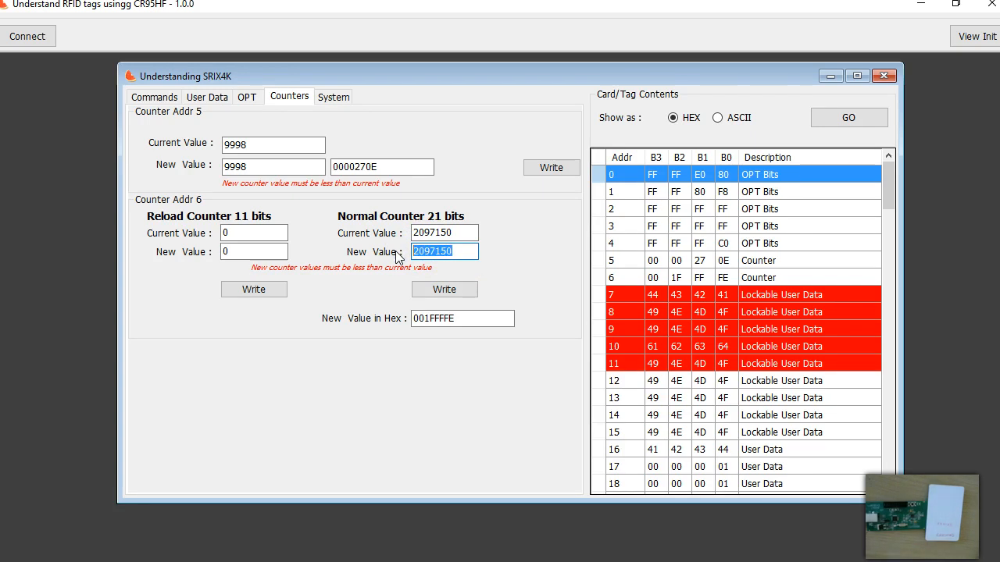
Step: Set the 21-bit normal counter at address 6 to 15 and write it to the card
text(15)
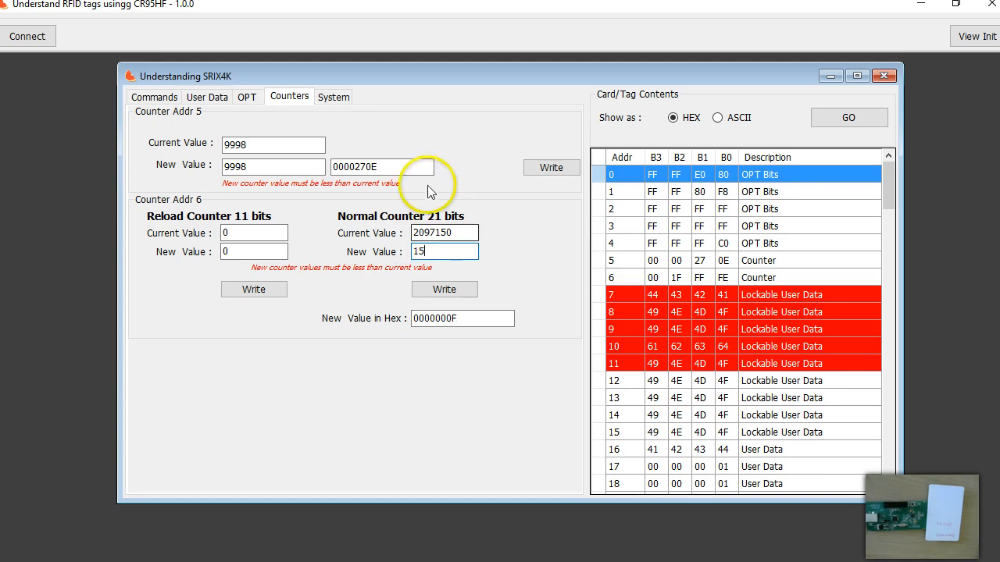
click(416, 289)
Step: Try to write a new value of 2000 to the 21-bit normal counter at address 6
click(420, 247)
click(428, 250)
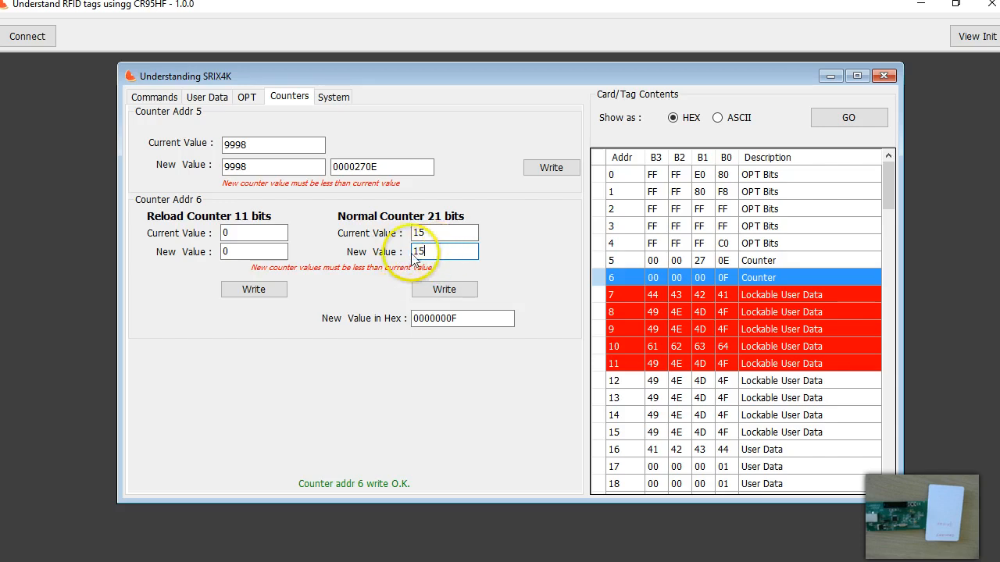
click(428, 268)
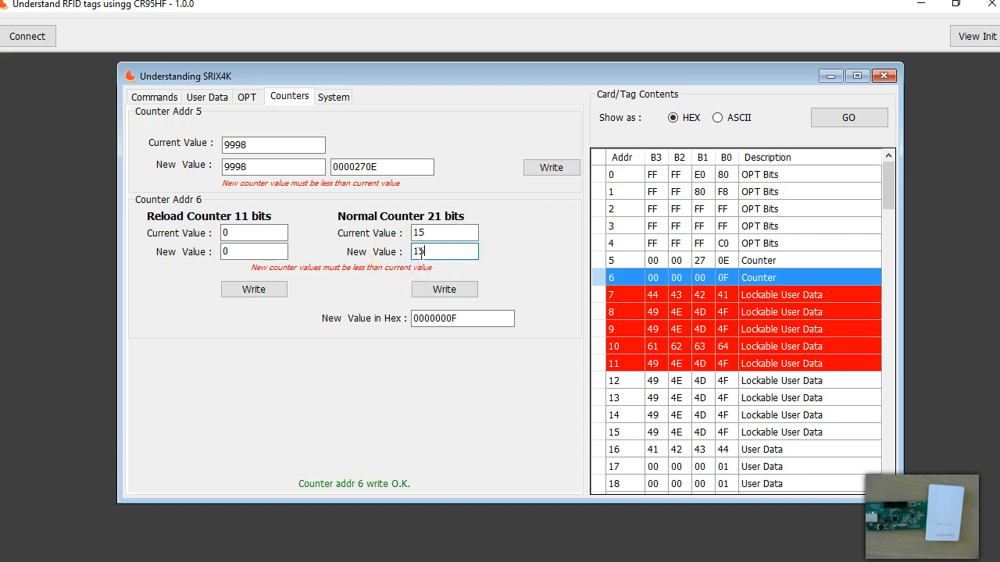
click(418, 249)
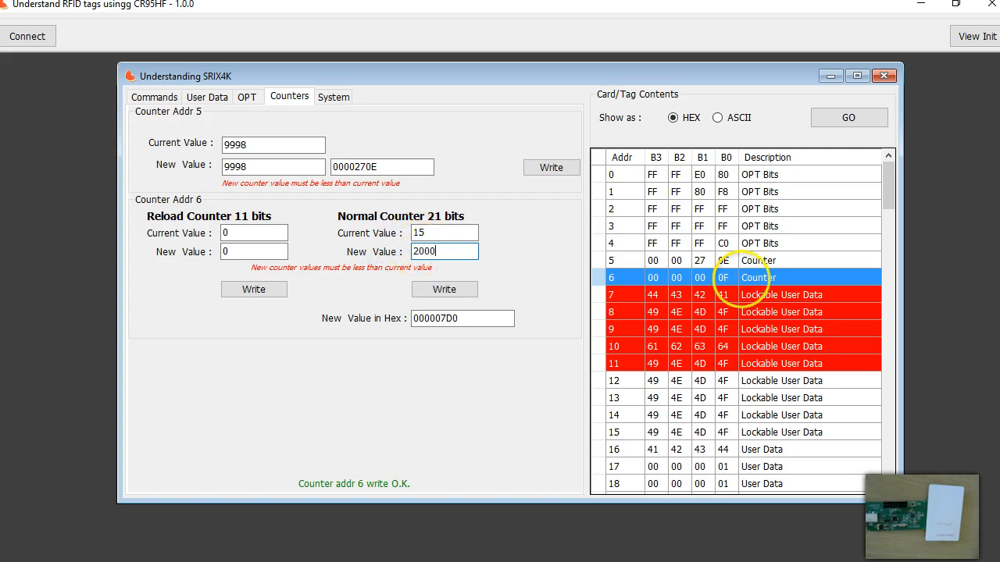
click(438, 289)
click(342, 472)
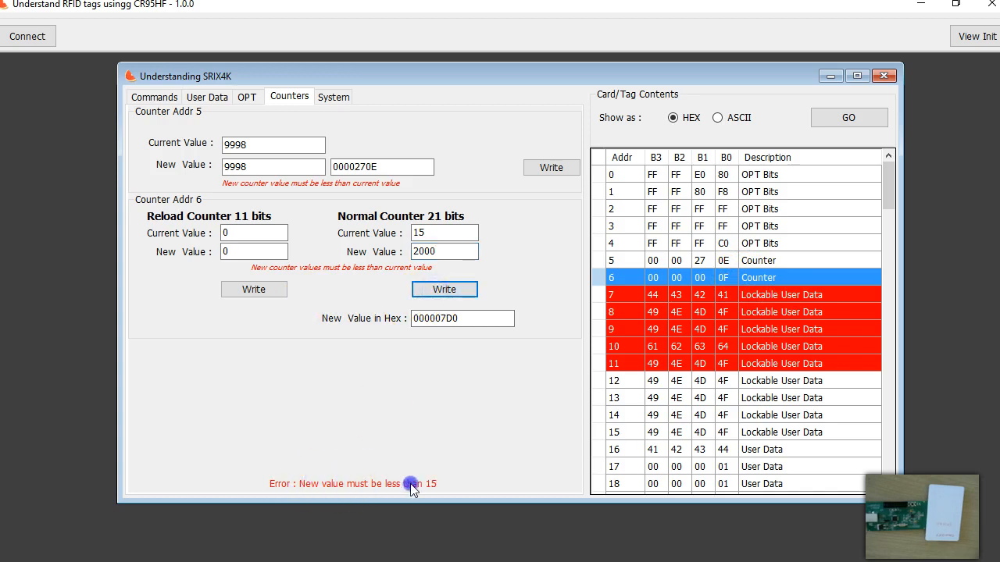
double_click(424, 251)
click(396, 349)
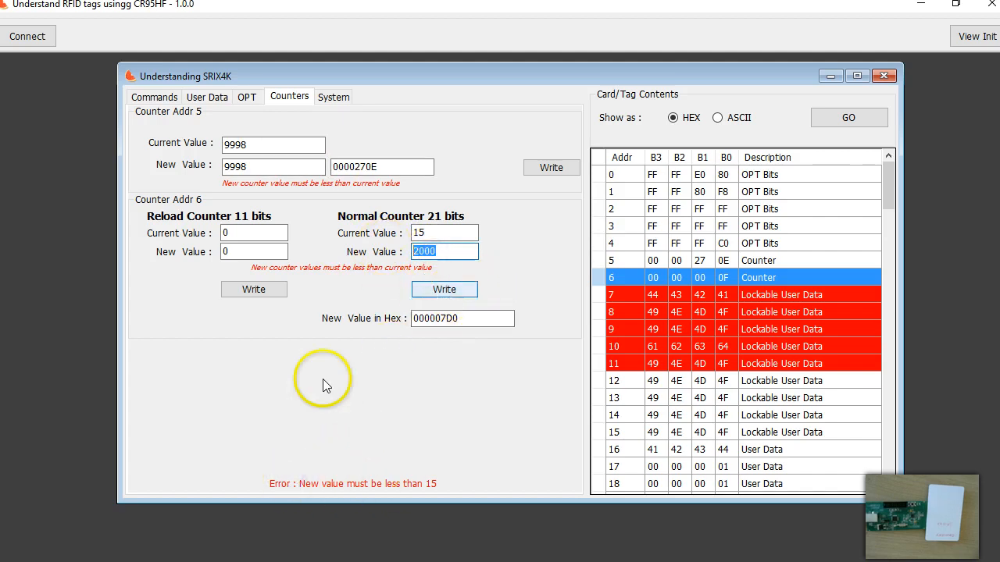
click(442, 258)
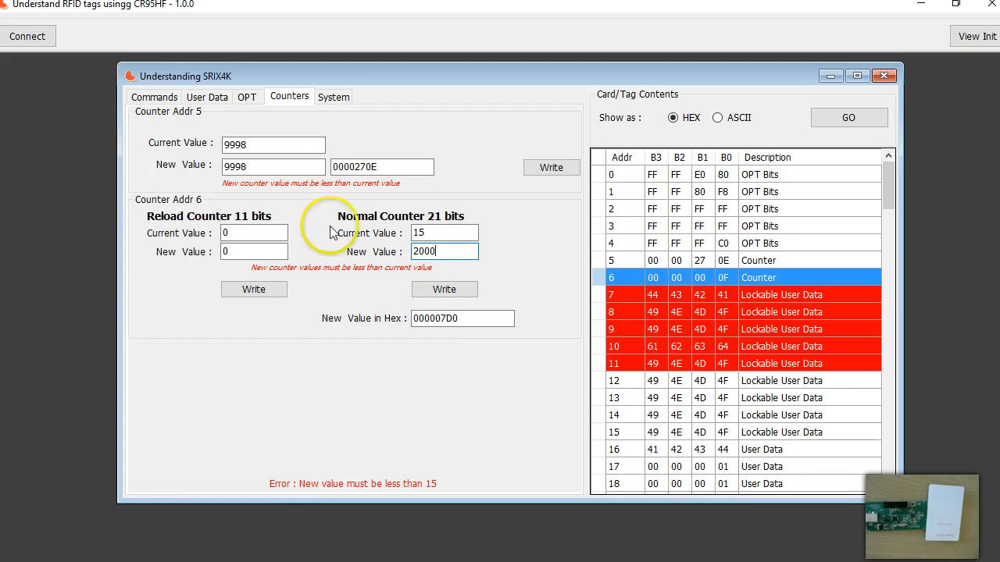
Step: Set the counter at address 5 to 100 and write it to the card
click(266, 165)
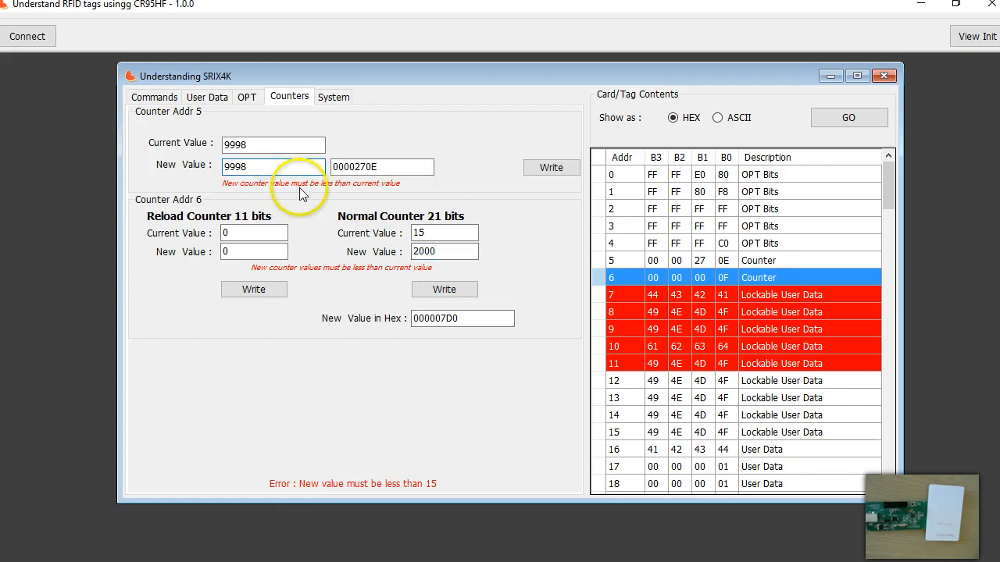
click(254, 164)
drag(263, 165, 211, 166)
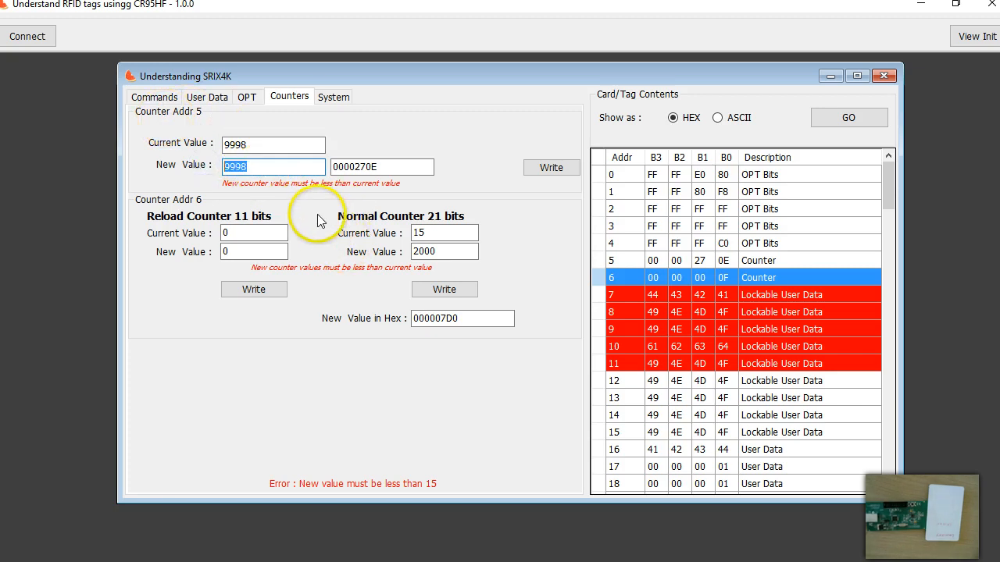
drag(263, 165, 133, 168)
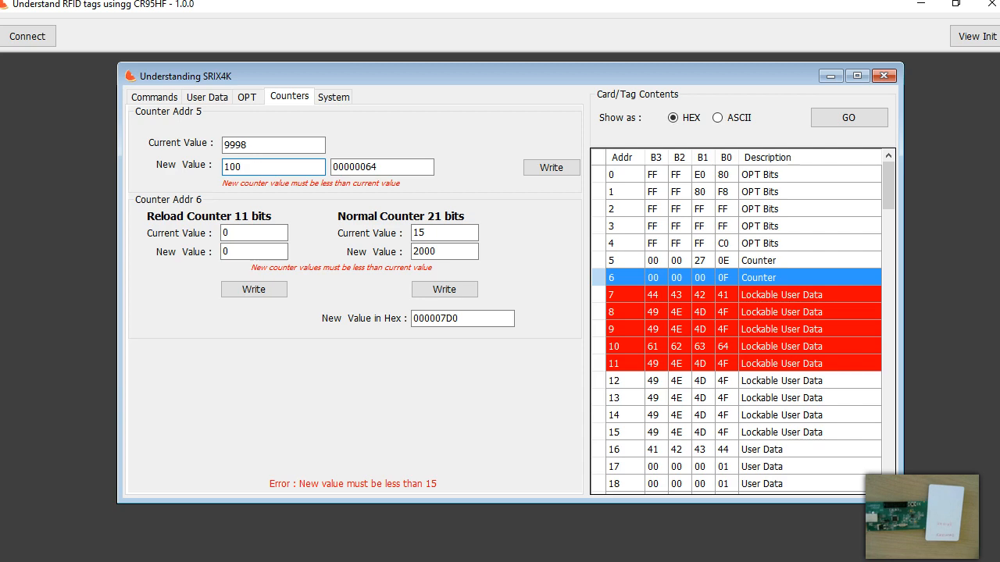
click(537, 165)
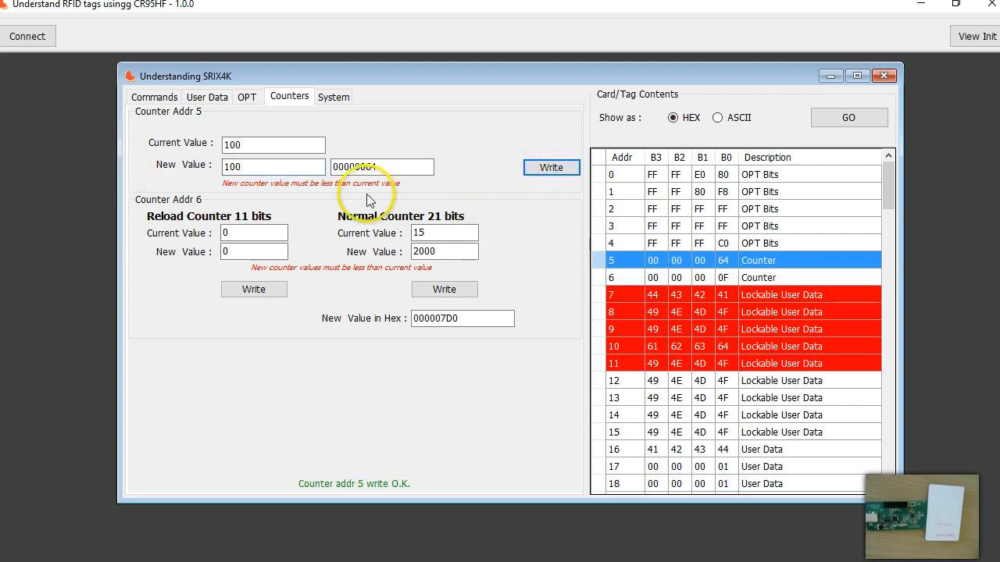
Step: Select the new value of the counter at address 5 for editing
click(234, 166)
click(235, 168)
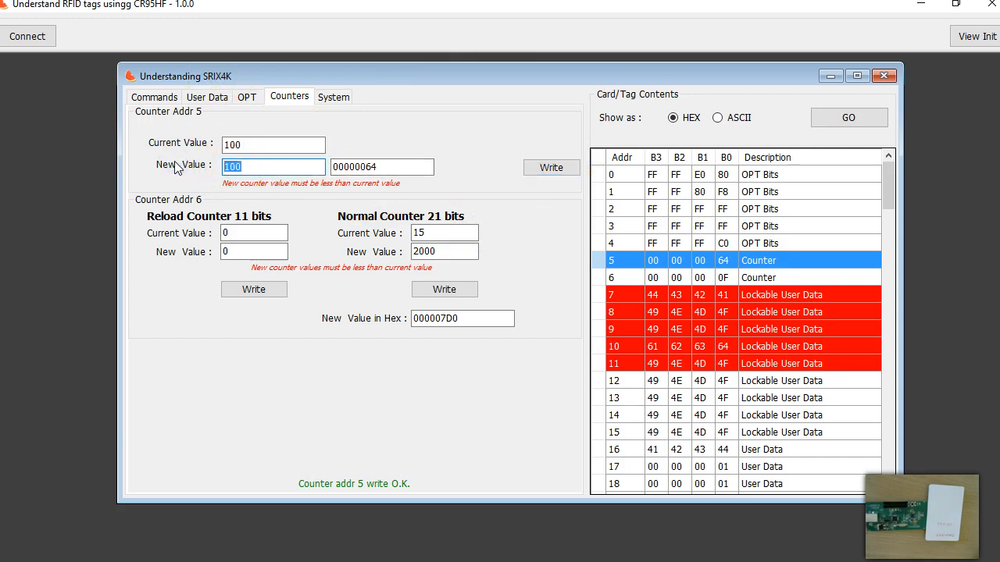